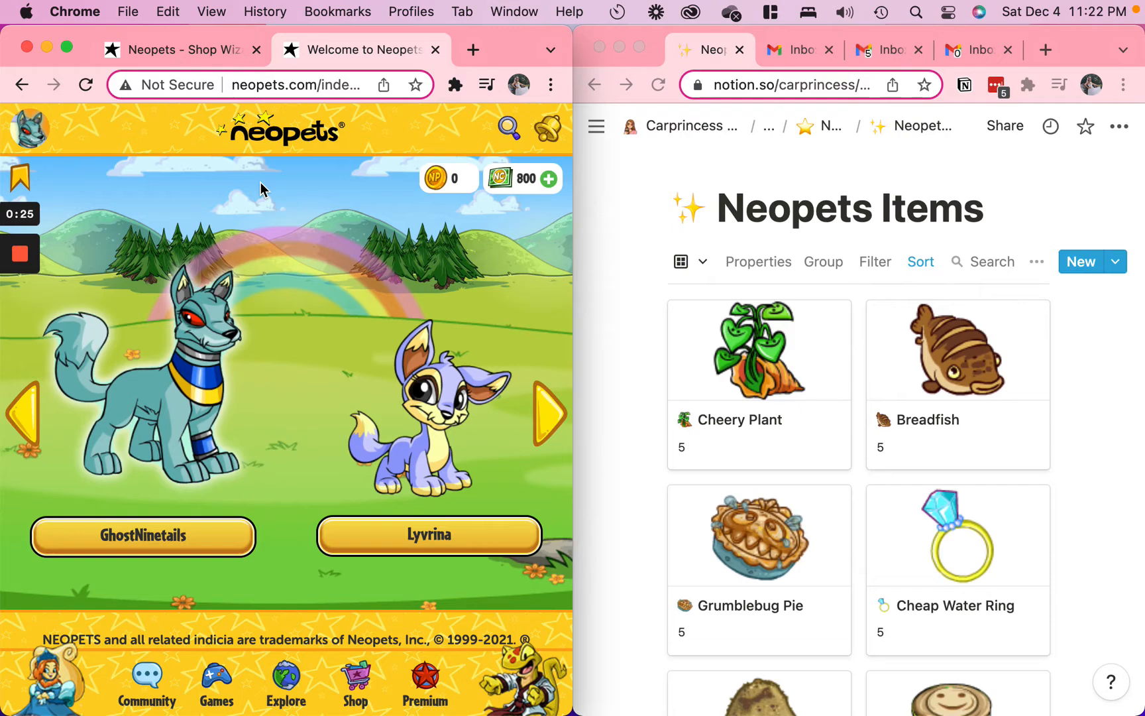
# Enlarge the Notion window to full screen and open the Neopets Tracker from the parent Neopets page
pyautogui.click(624, 218)
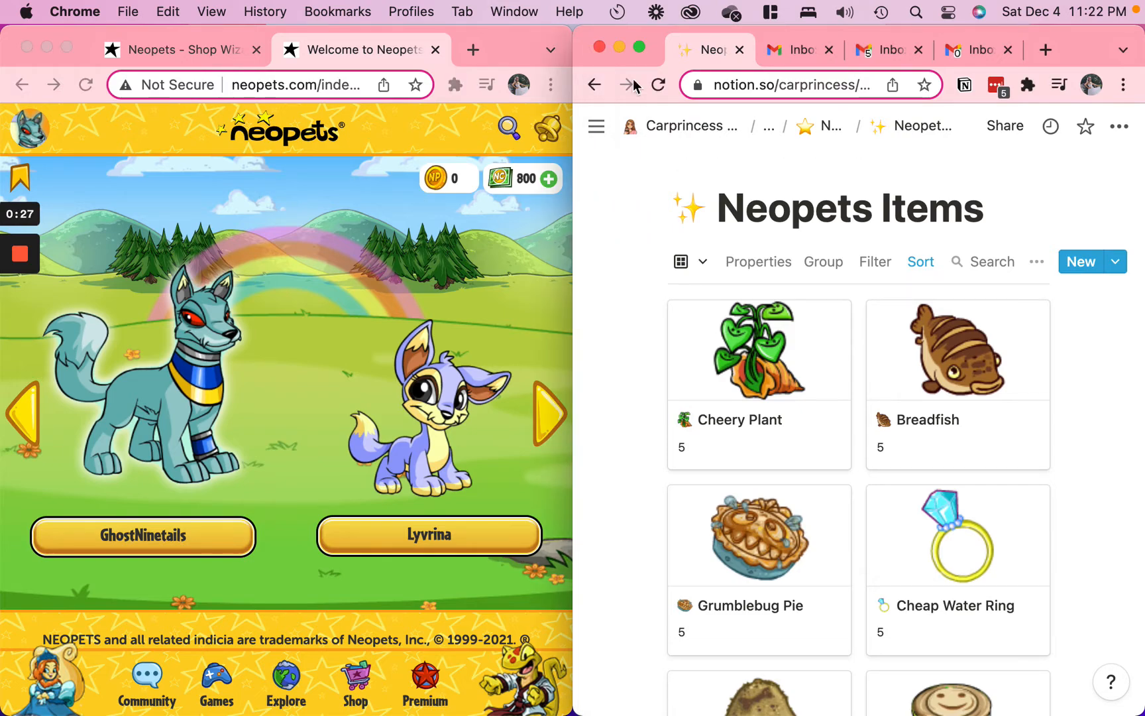
pyautogui.click(640, 47)
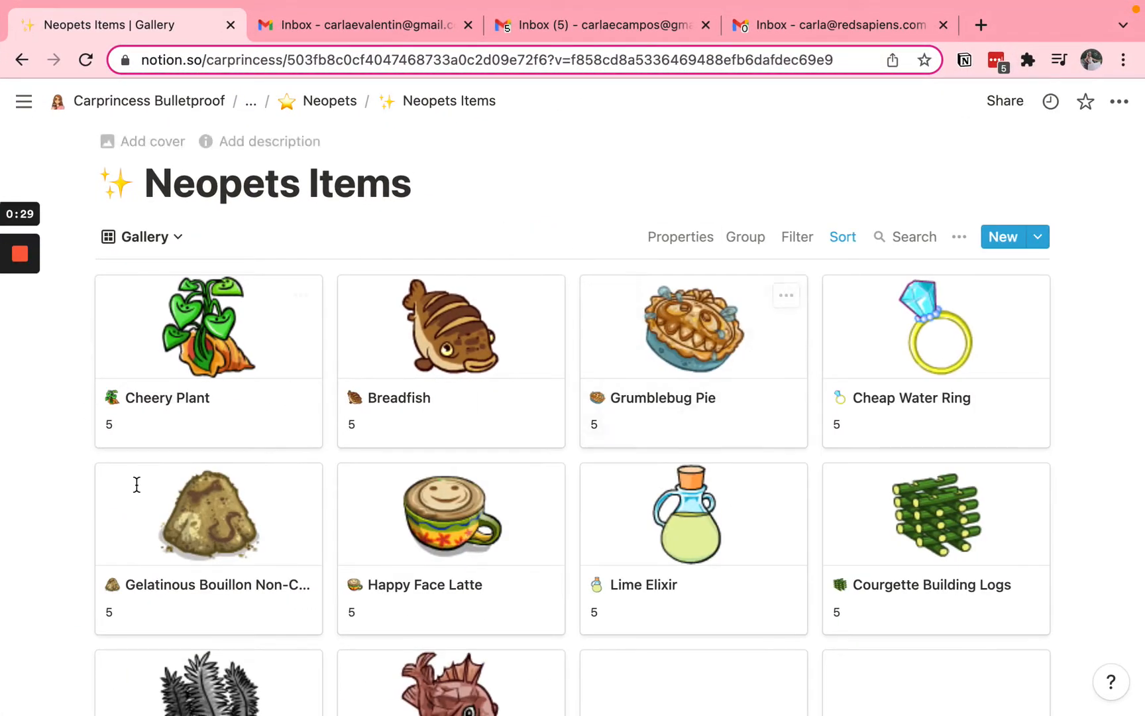
pyautogui.click(323, 105)
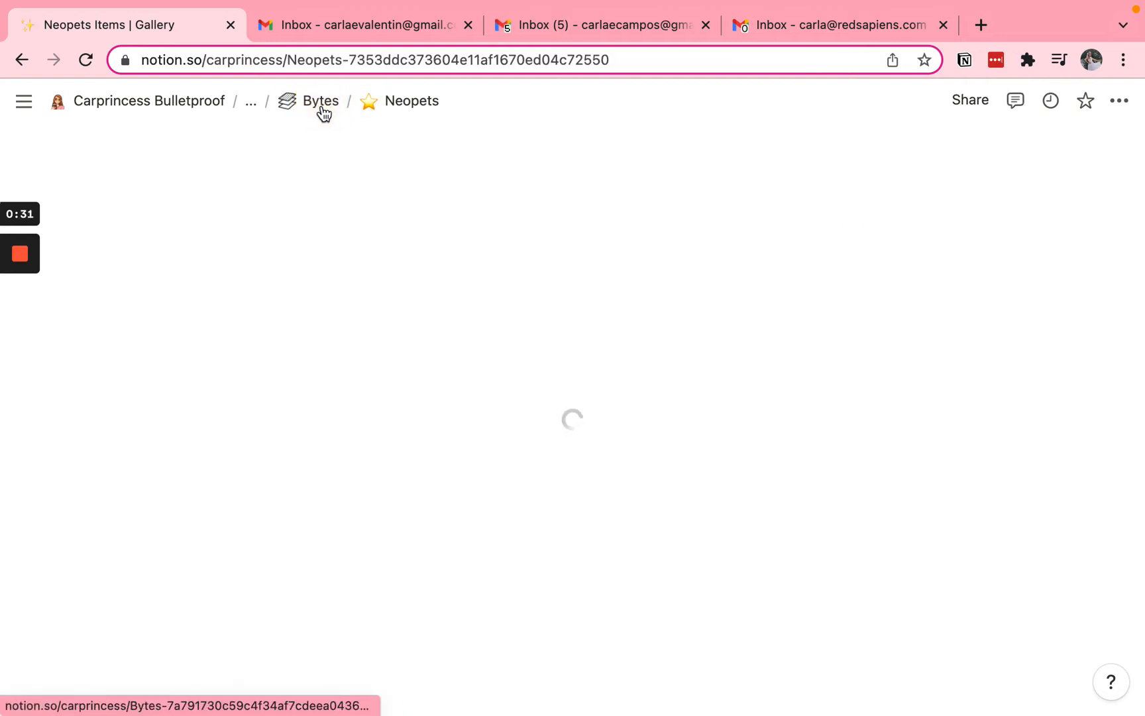
pyautogui.scroll(-3, 333, 603)
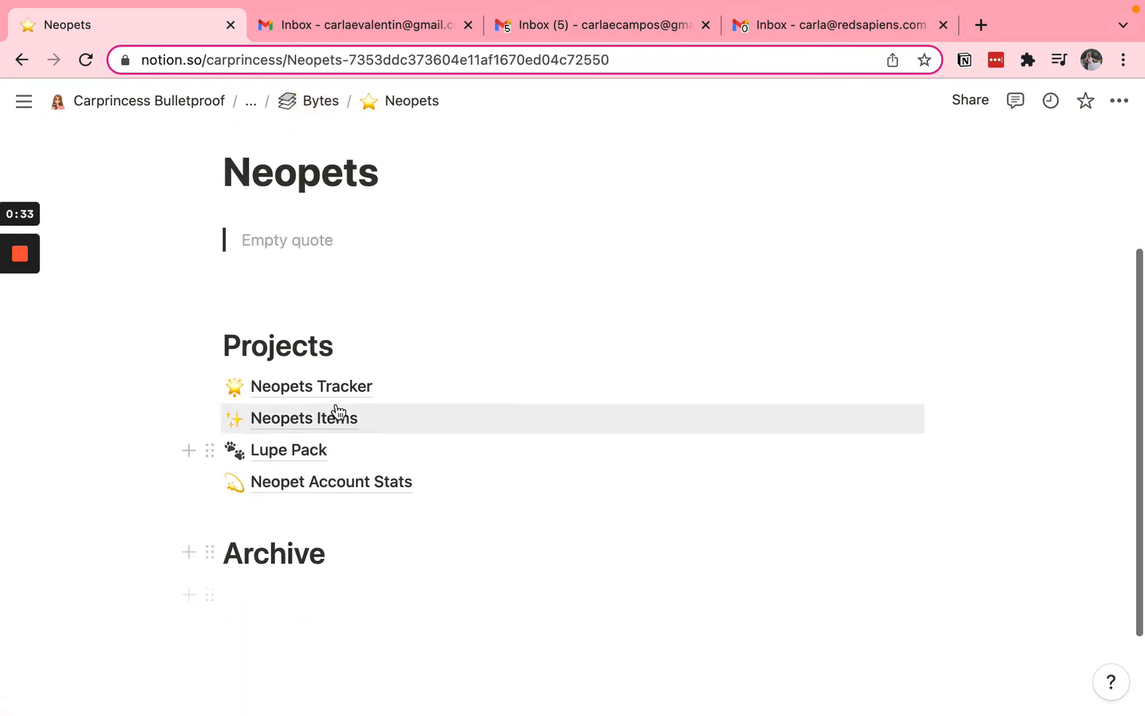
pyautogui.click(308, 388)
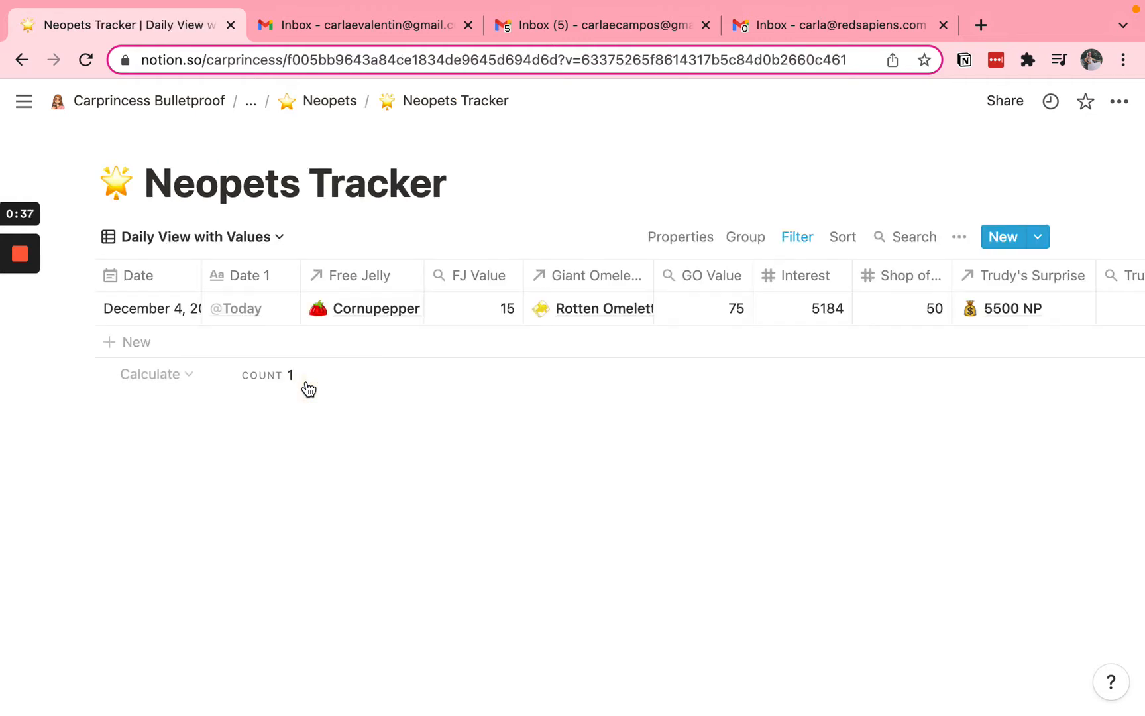
# Return to the Neopets Items gallery through the Neopets page and restore the side-by-side window layout
pyautogui.click(338, 106)
pyautogui.scroll(-3, 310, 522)
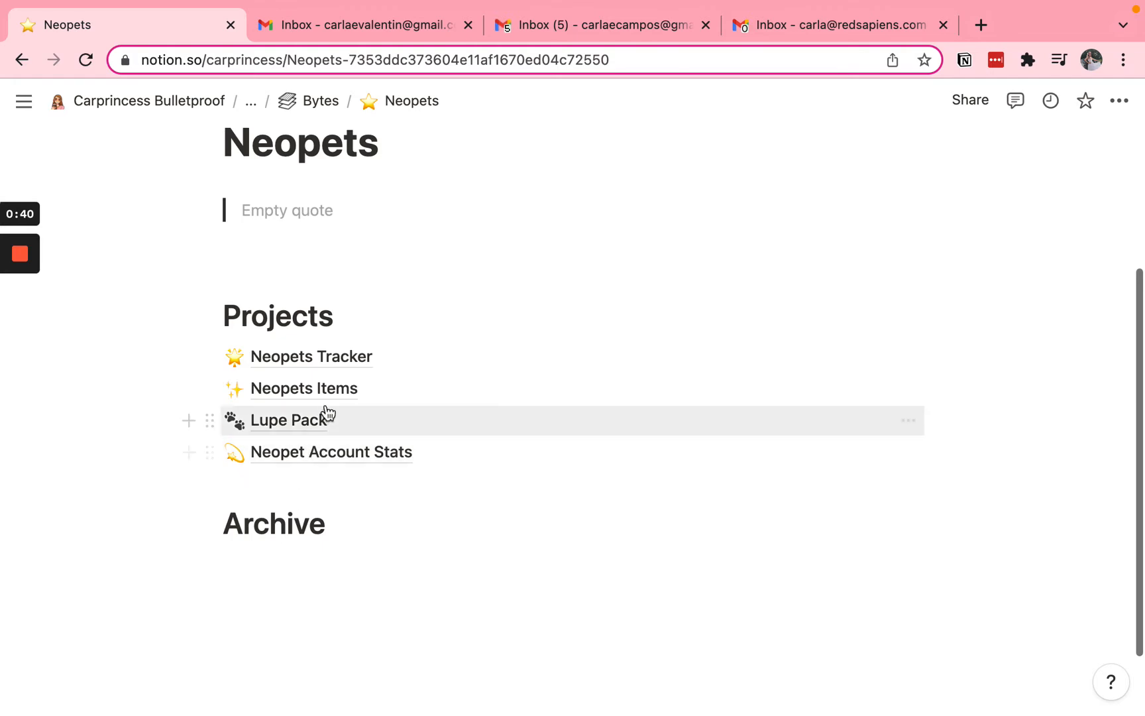
pyautogui.click(336, 385)
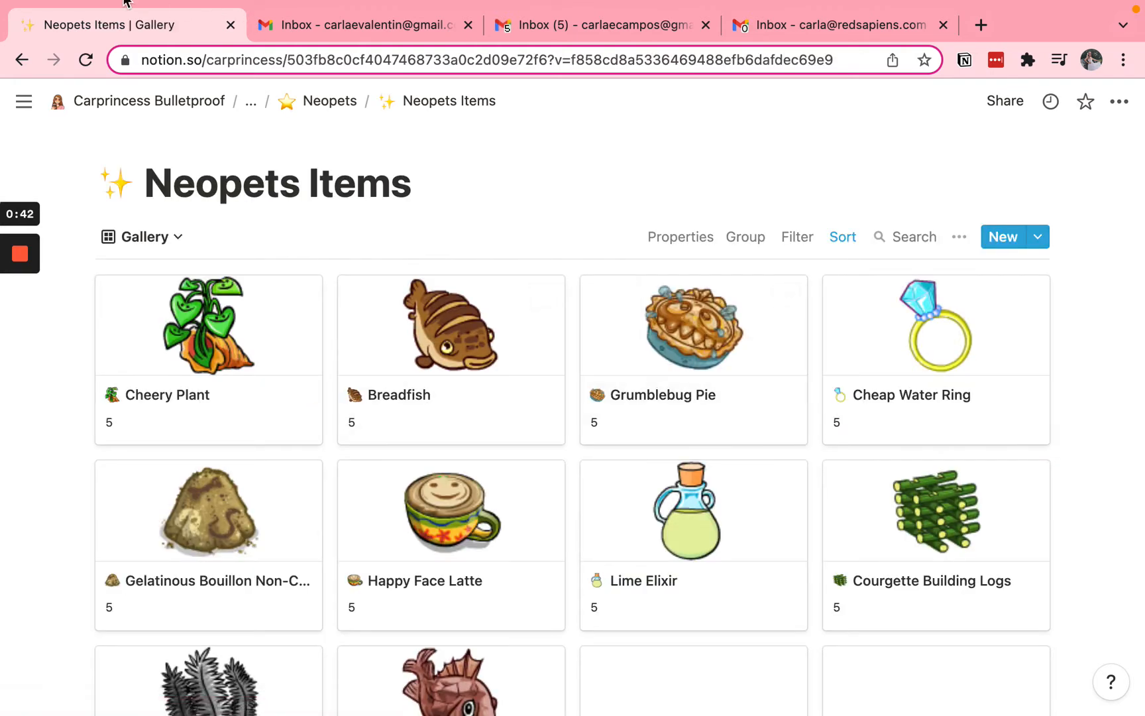
pyautogui.moveTo(69, 9)
pyautogui.click(67, 38)
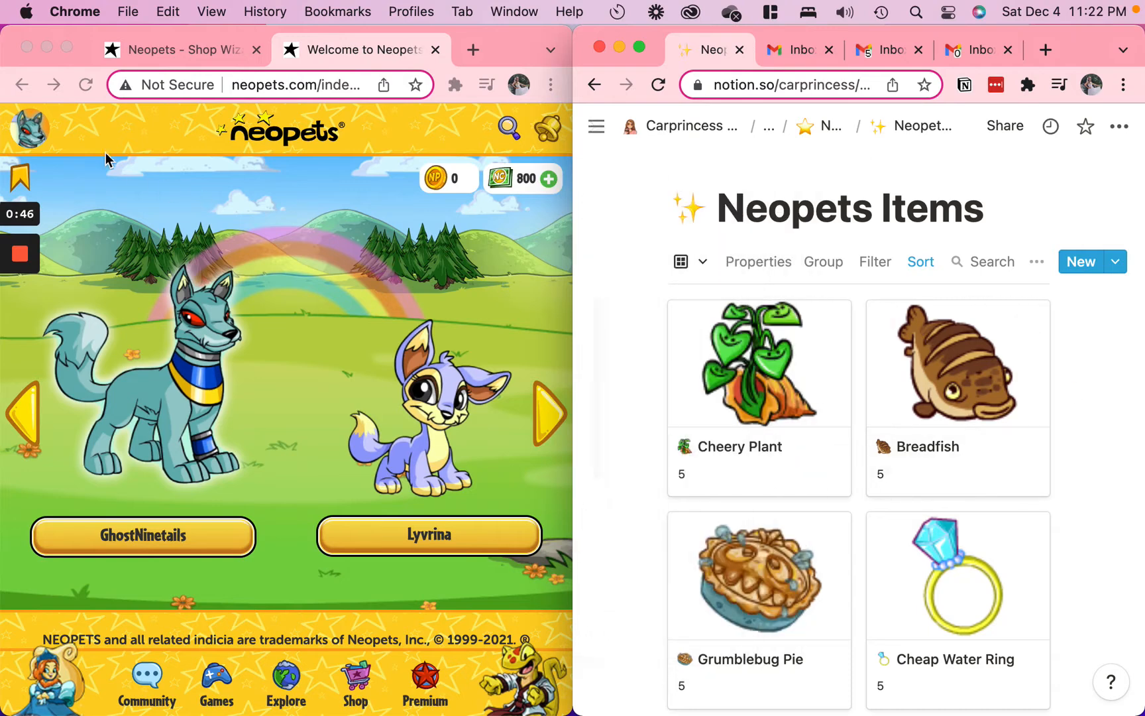
# Switch to the Neopets site and open My Shop at its list of stocked items
pyautogui.click(375, 687)
pyautogui.click(358, 683)
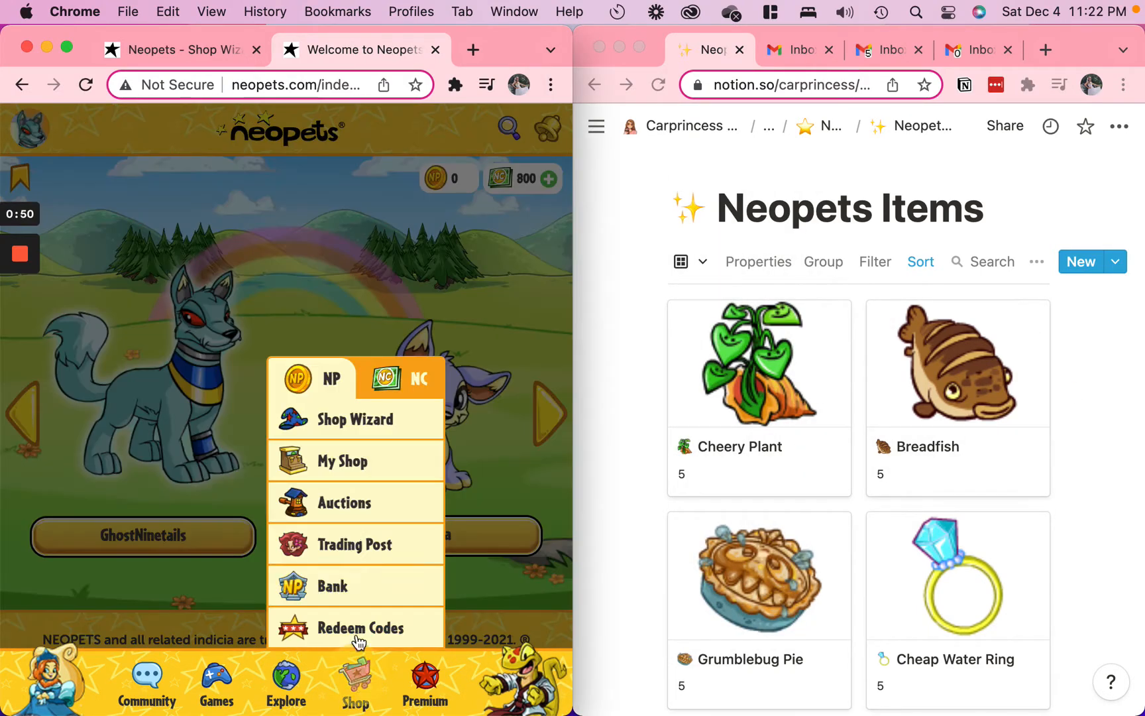
pyautogui.click(328, 476)
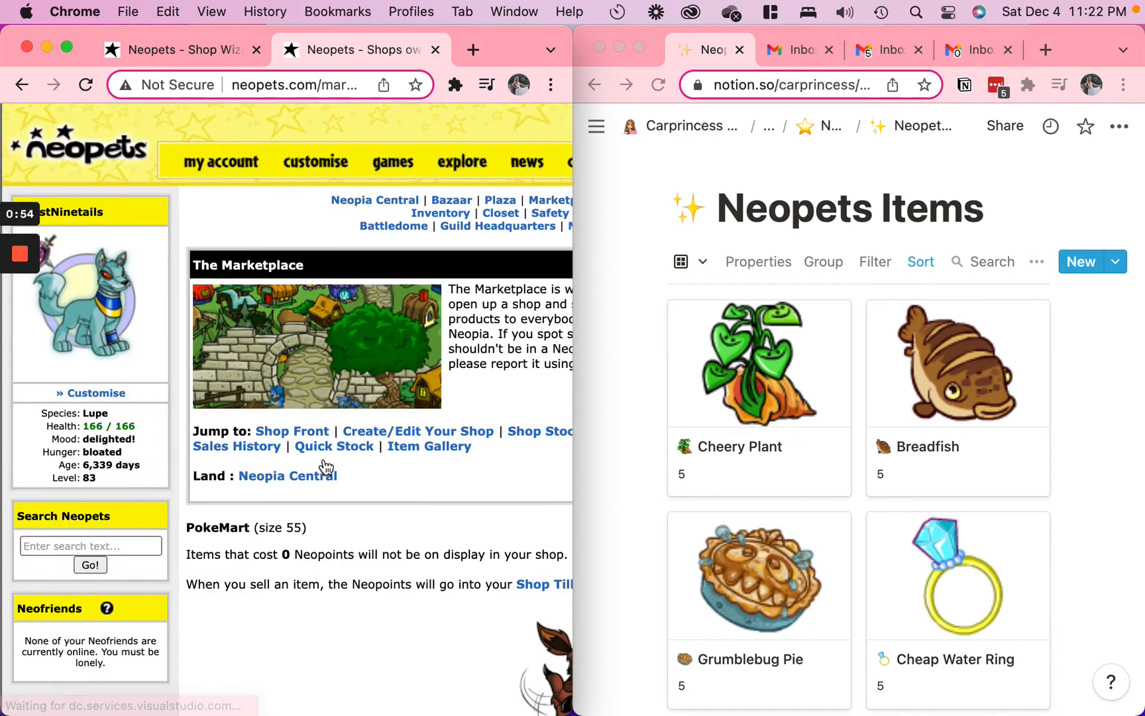
pyautogui.hscroll(5, 326, 468)
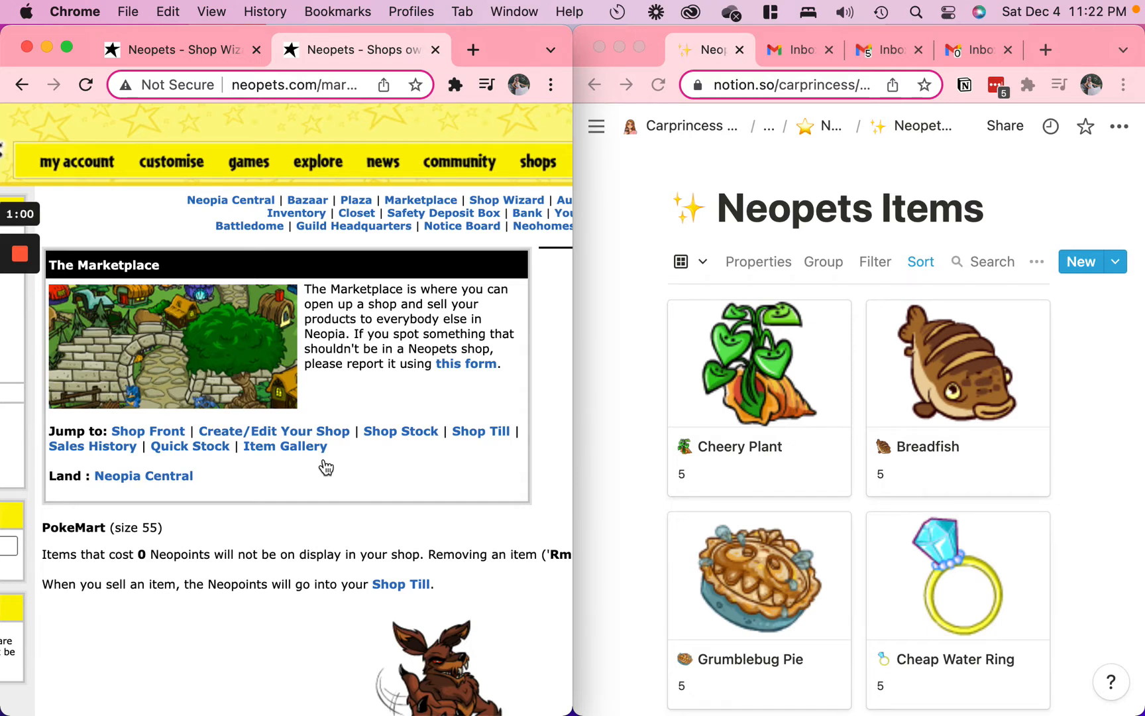
pyautogui.scroll(-10, 319, 503)
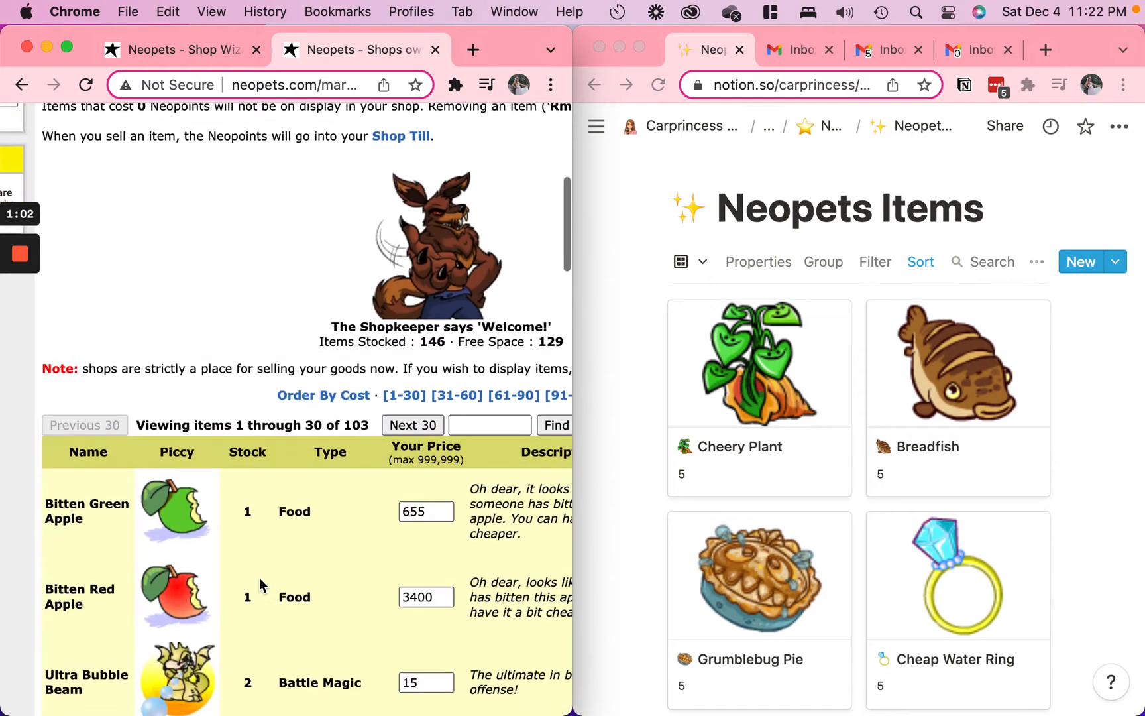
# Order the shop stock by cost and bring the first listed items and their price fields into view
pyautogui.click(320, 434)
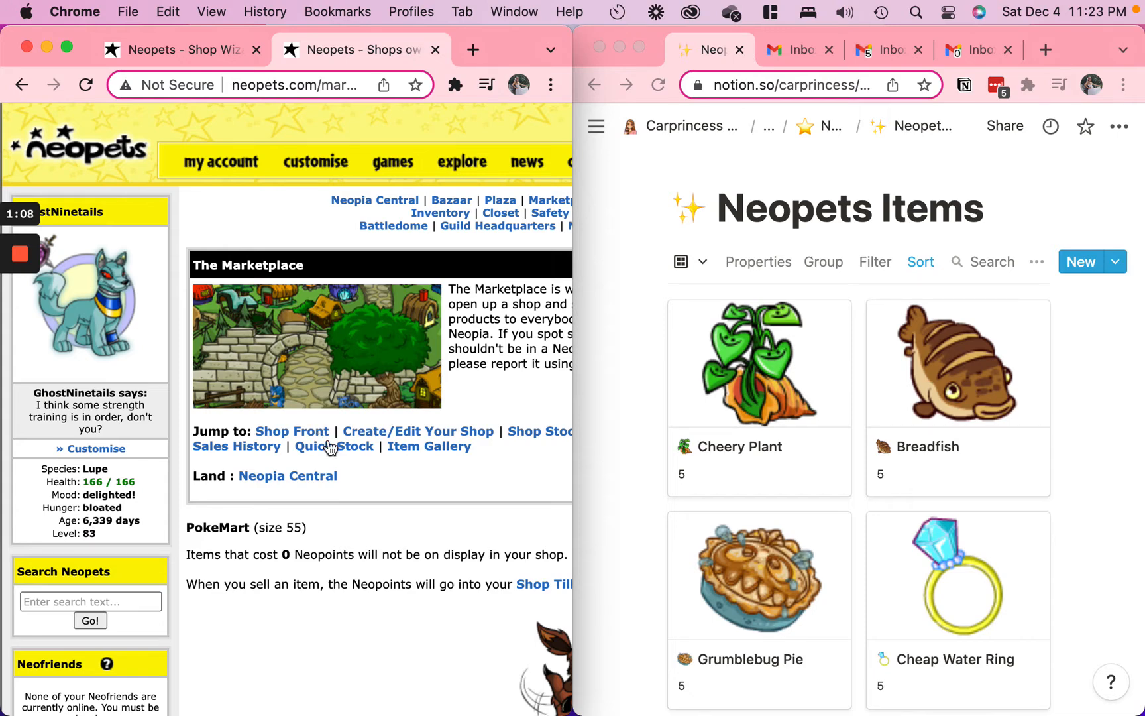
pyautogui.scroll(-8, 296, 607)
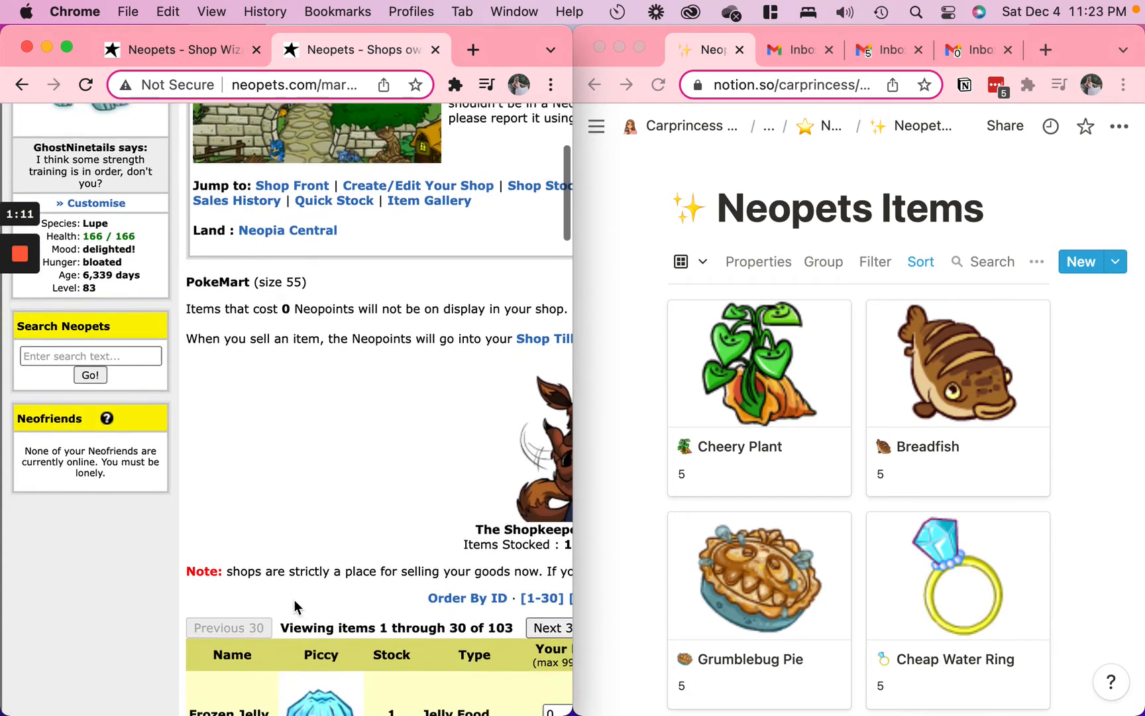
pyautogui.hscroll(3, 296, 607)
pyautogui.hscroll(2, 294, 607)
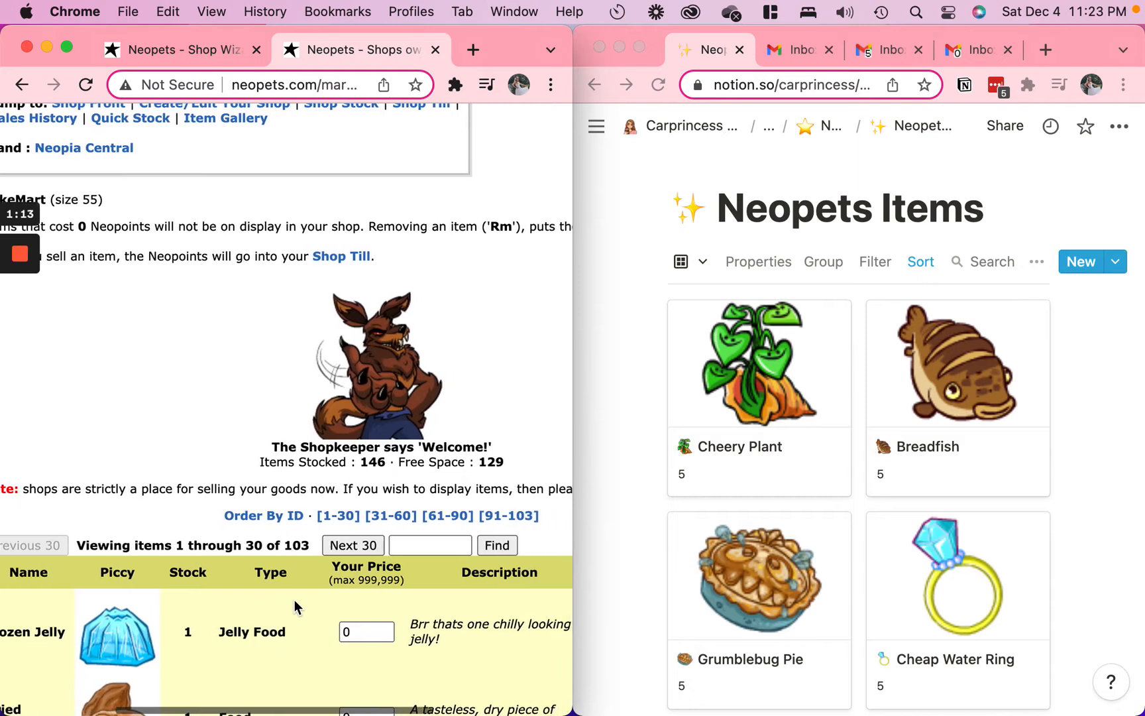
pyautogui.scroll(-8, 294, 604)
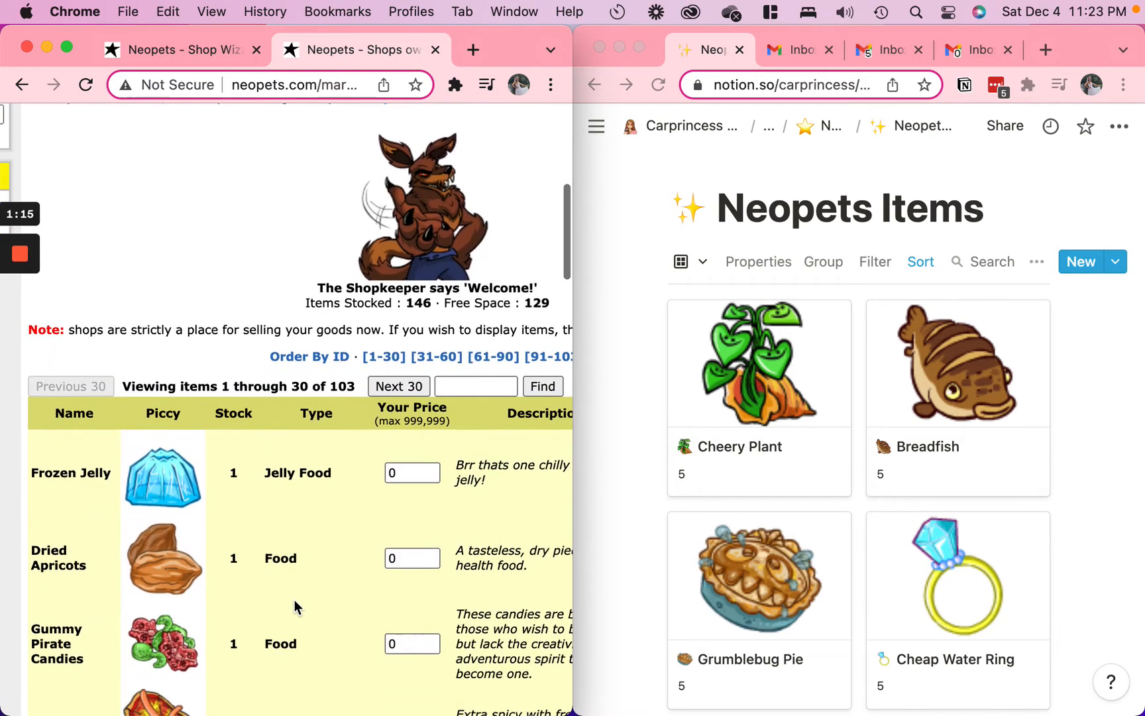
pyautogui.scroll(5, 295, 606)
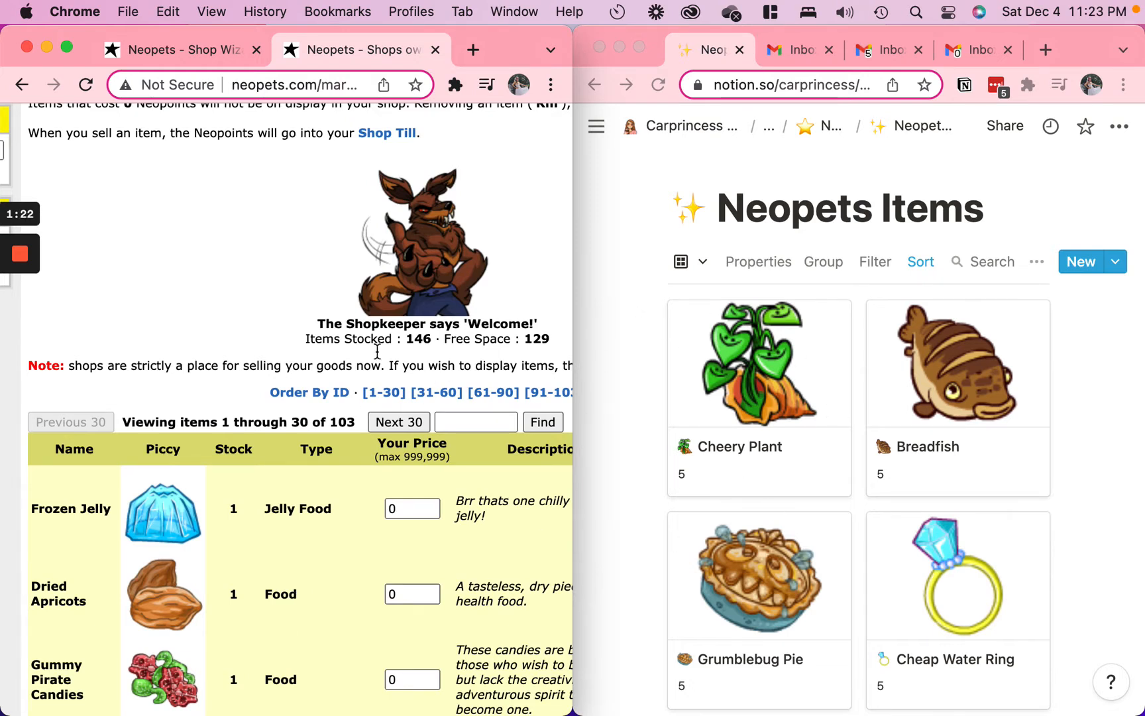
# Look up the shop's first item in the Neopets Items gallery by searching for "frozen"
pyautogui.scroll(-2, 353, 542)
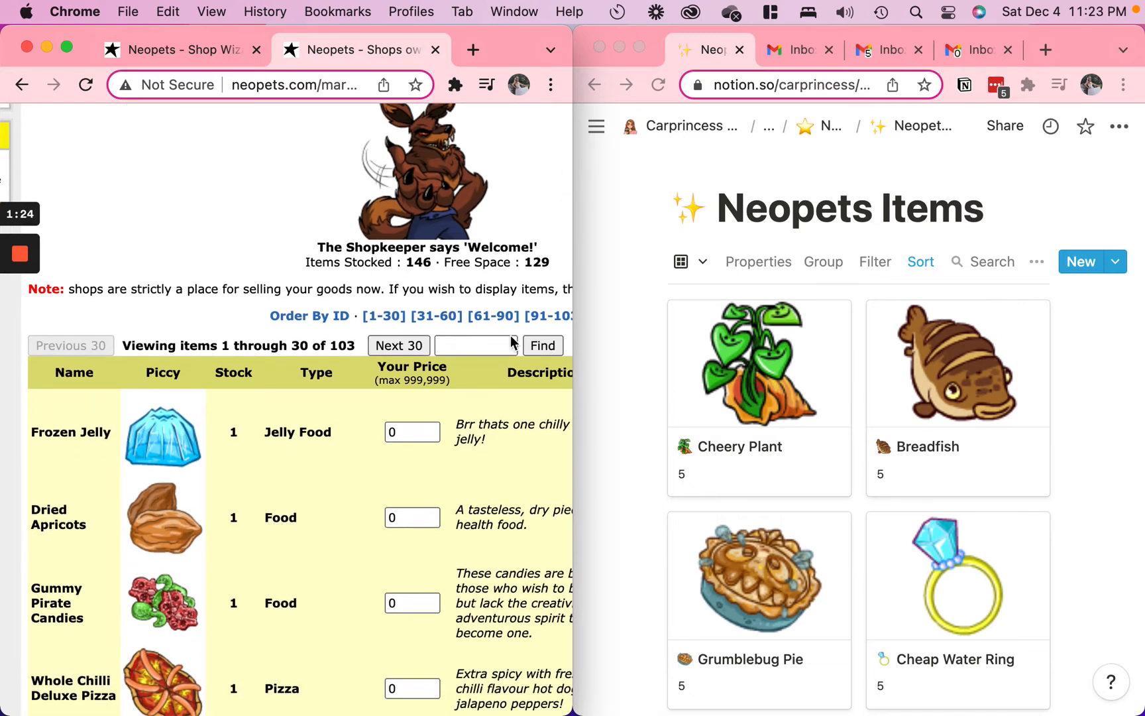
pyautogui.scroll(-2, 961, 517)
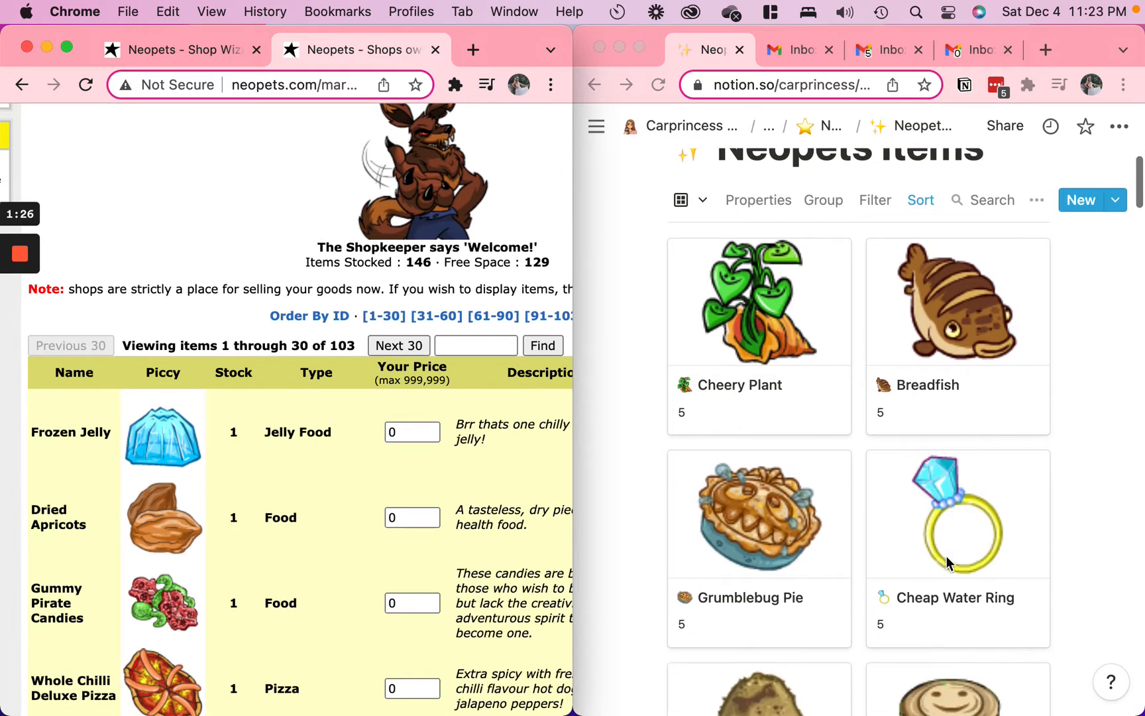
pyautogui.scroll(1, 948, 544)
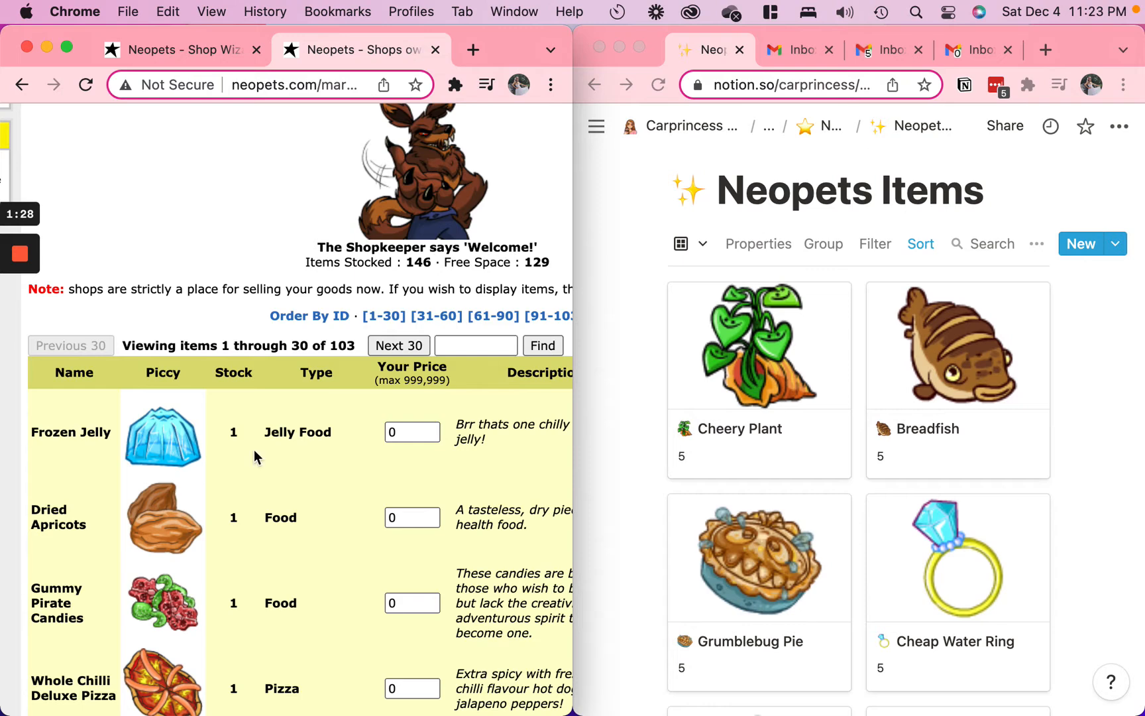
pyautogui.scroll(-3, 268, 559)
pyautogui.scroll(2, 268, 558)
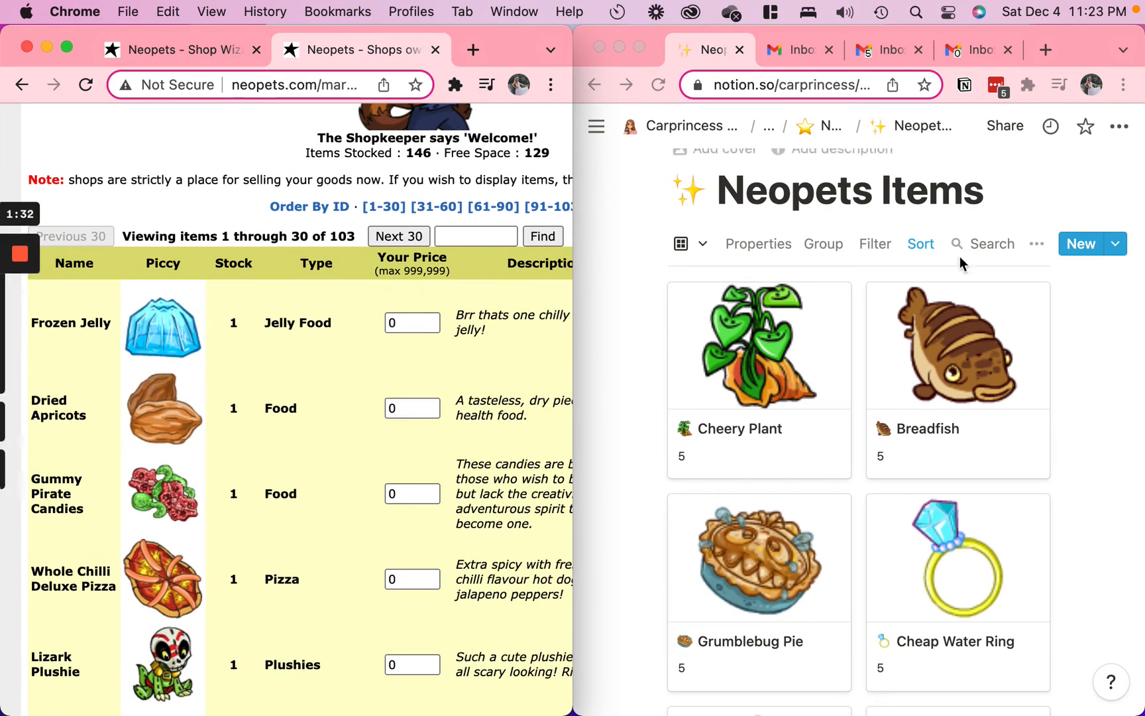
pyautogui.click(1003, 245)
pyautogui.write('frozen')
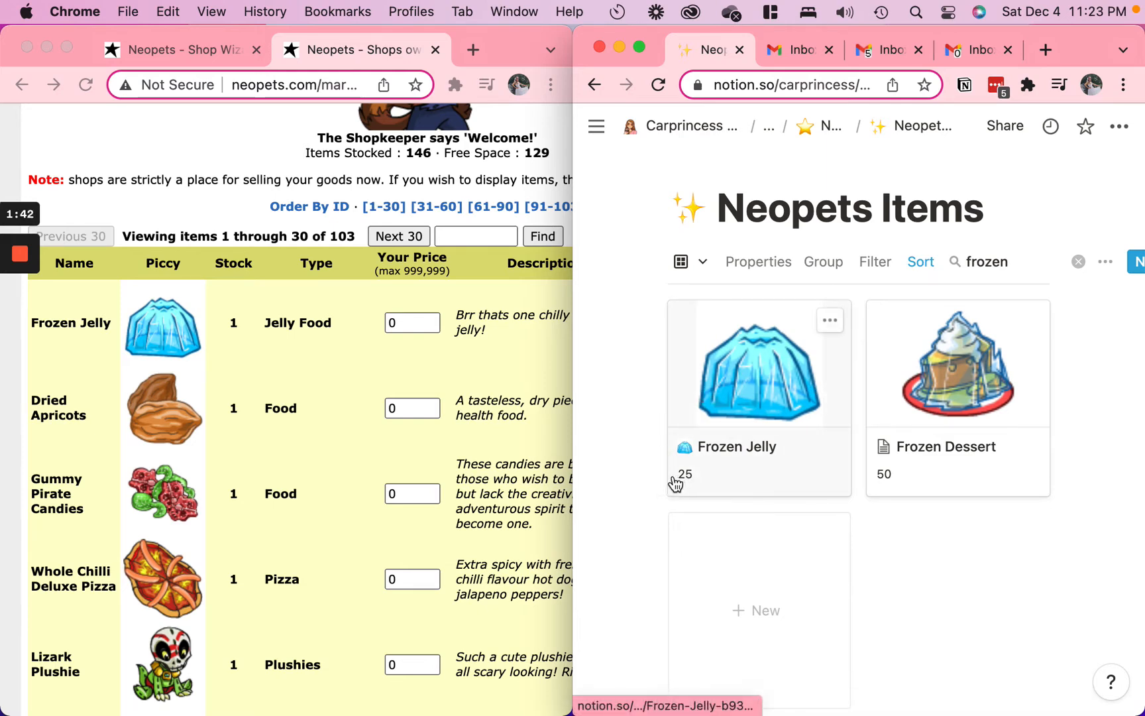
# Set the shop price of Frozen Jelly to 25
pyautogui.click(428, 326)
pyautogui.press('BackSpace')
pyautogui.write('25')
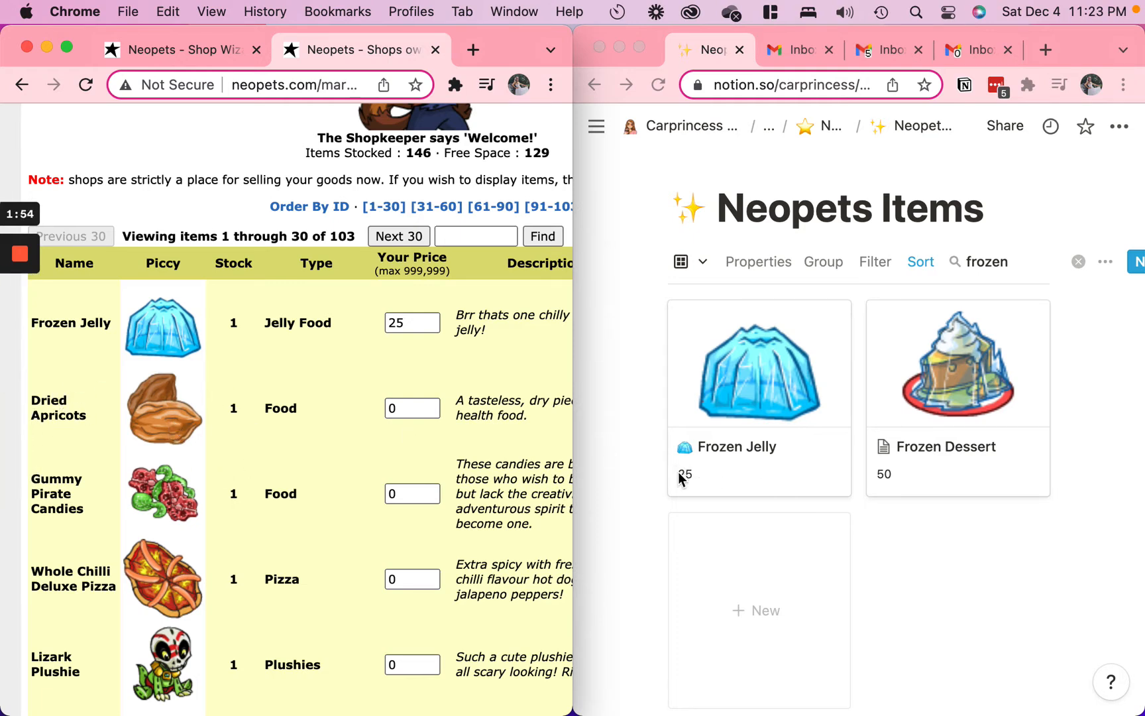
# Search the Neopets Items gallery for "dried" and open the Dried Apricots entry as a full page
pyautogui.doubleClick(994, 263)
pyautogui.write('dried')
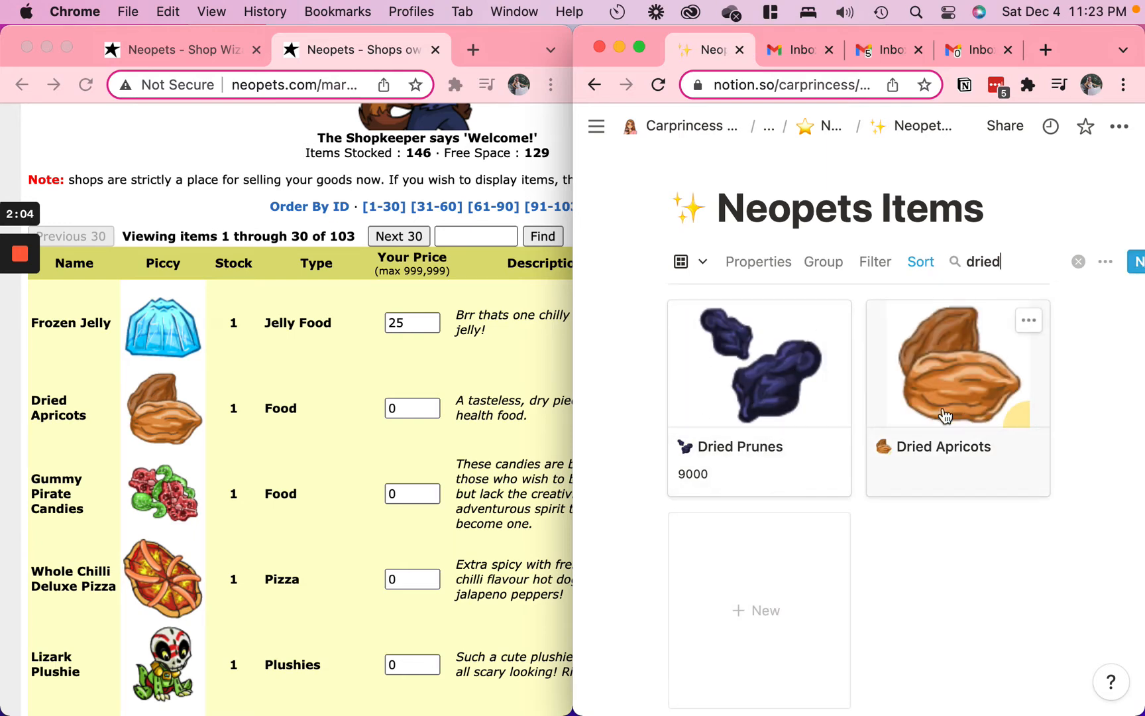
pyautogui.click(970, 361)
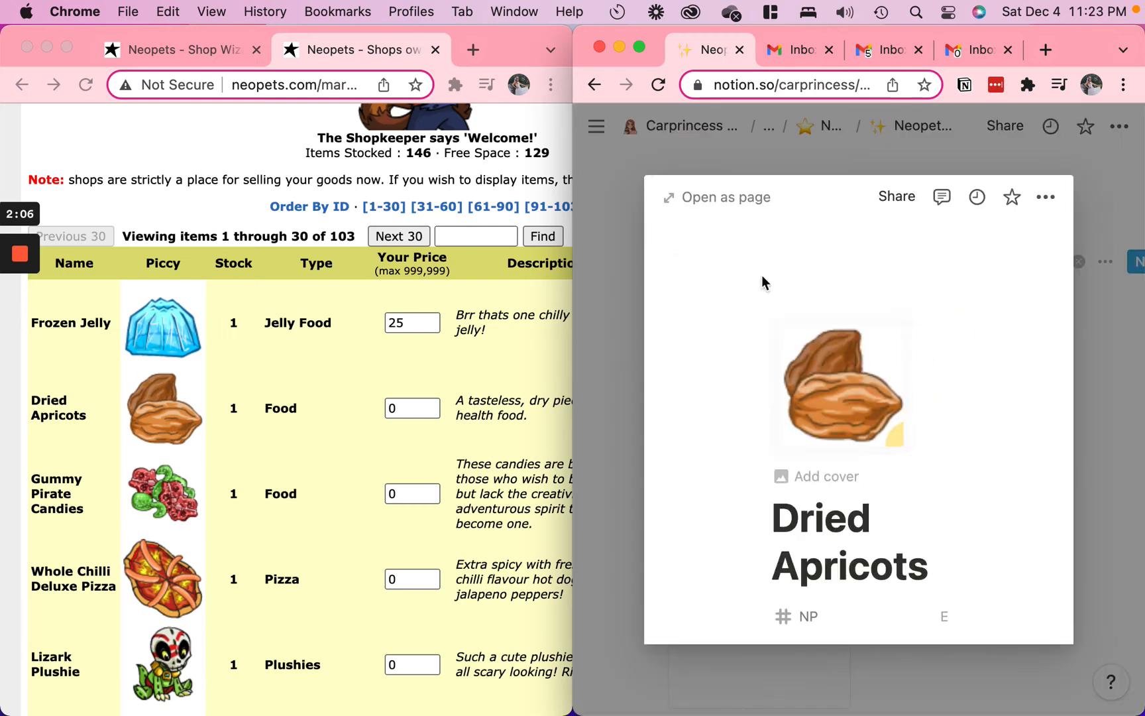
pyautogui.click(738, 210)
pyautogui.scroll(-1, 752, 371)
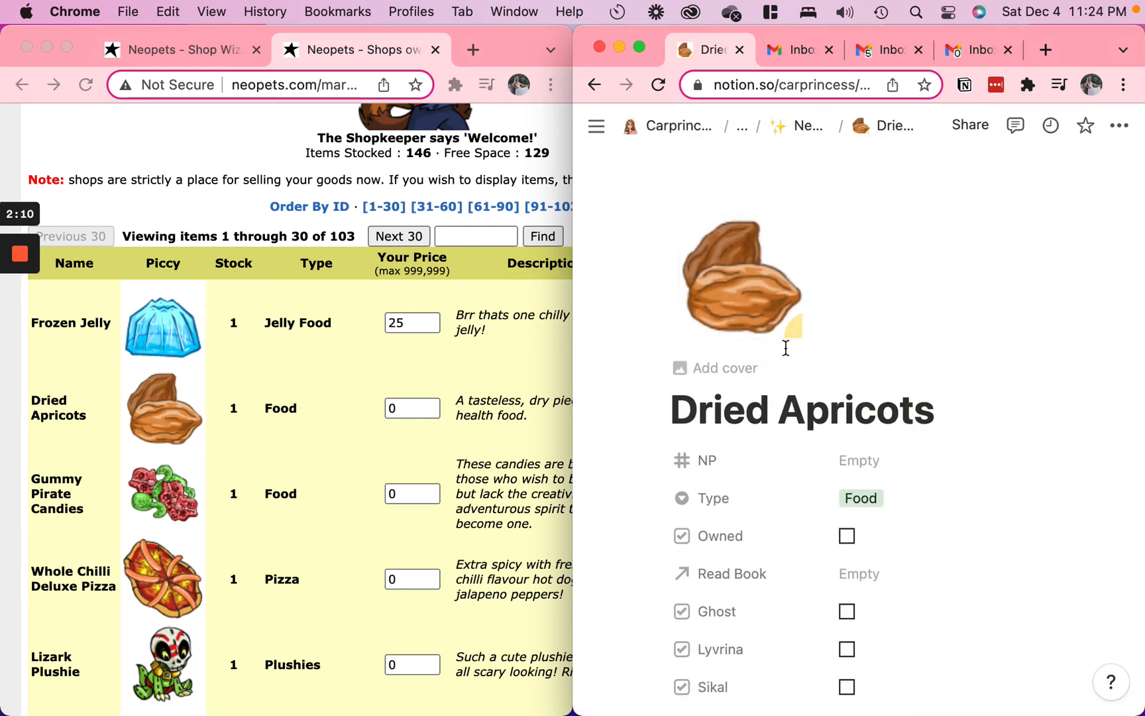
# Copy the image address of Dried Apricots from the shop and submit it as the link for the Notion page's icon
pyautogui.rightClick(176, 427)
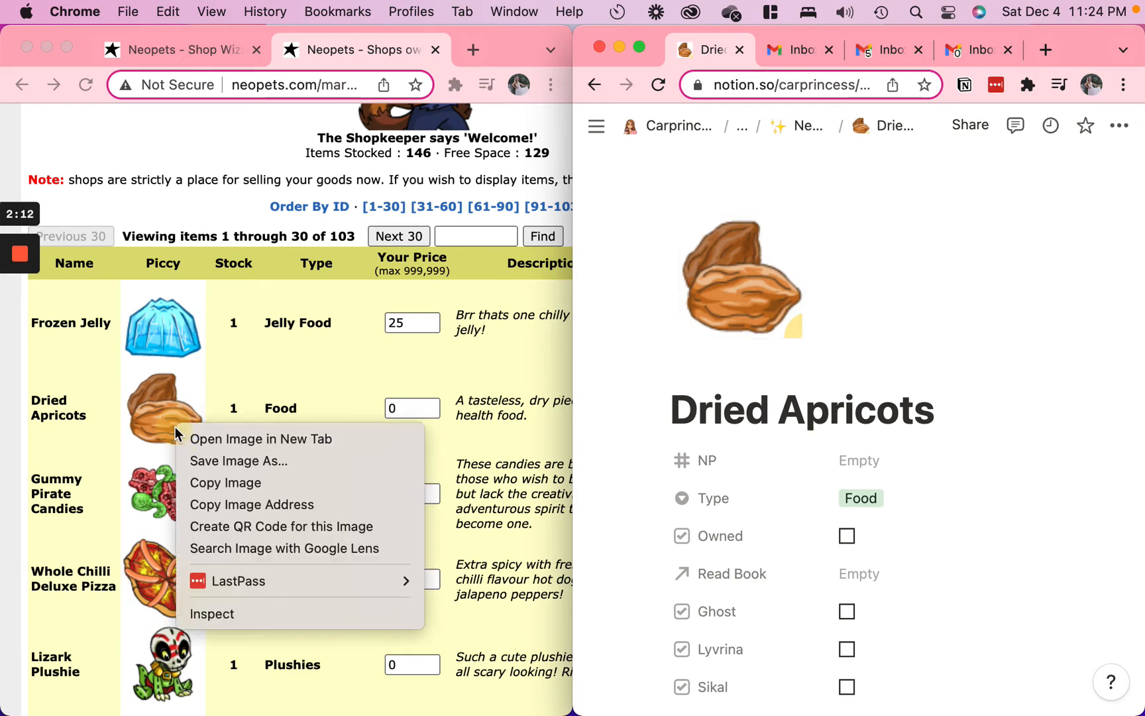
pyautogui.click(206, 505)
pyautogui.click(732, 318)
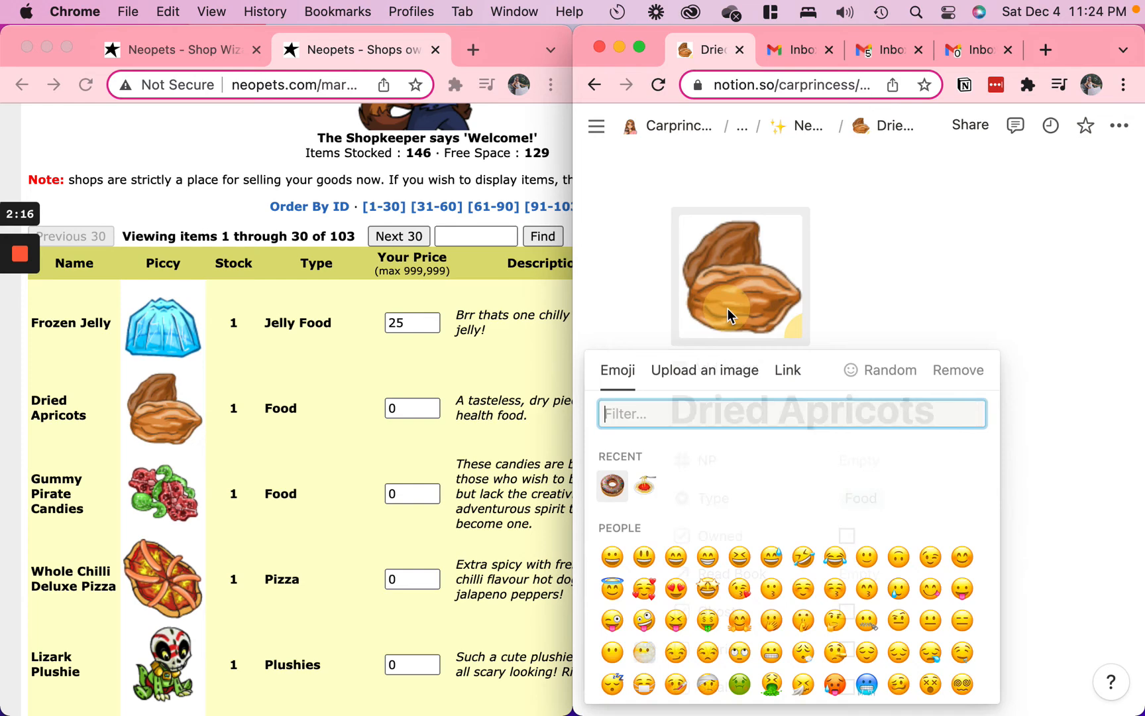
pyautogui.click(704, 371)
pyautogui.click(784, 378)
pyautogui.click(715, 411)
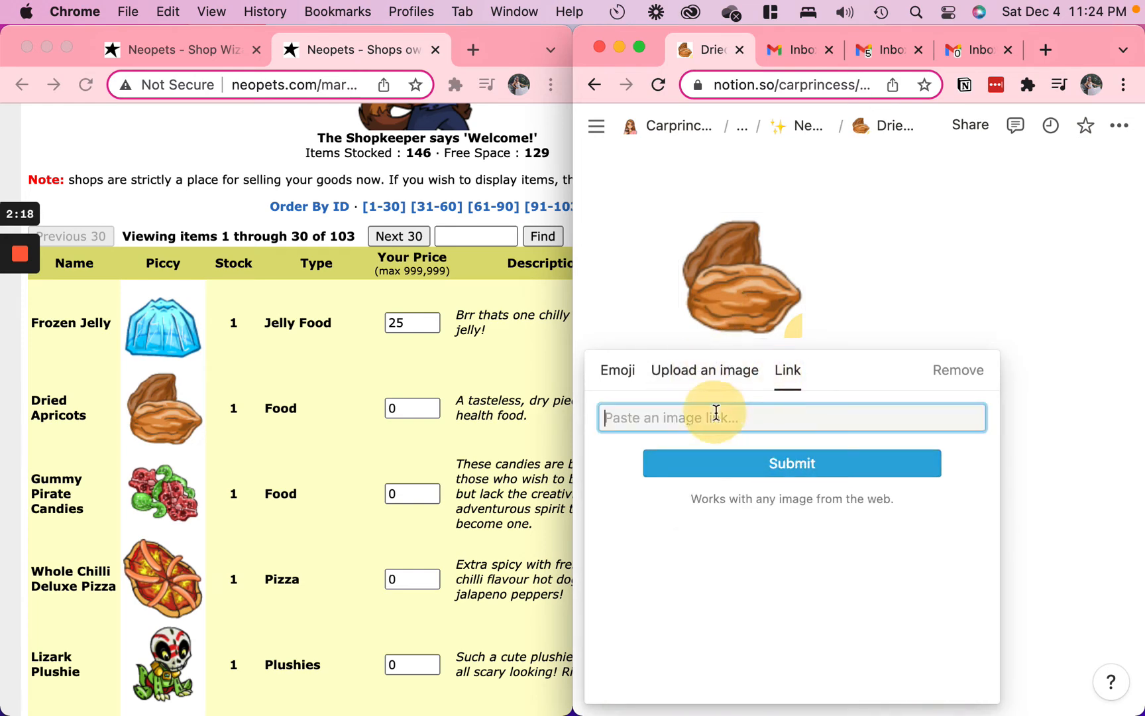
pyautogui.press('super+v')
pyautogui.click(745, 467)
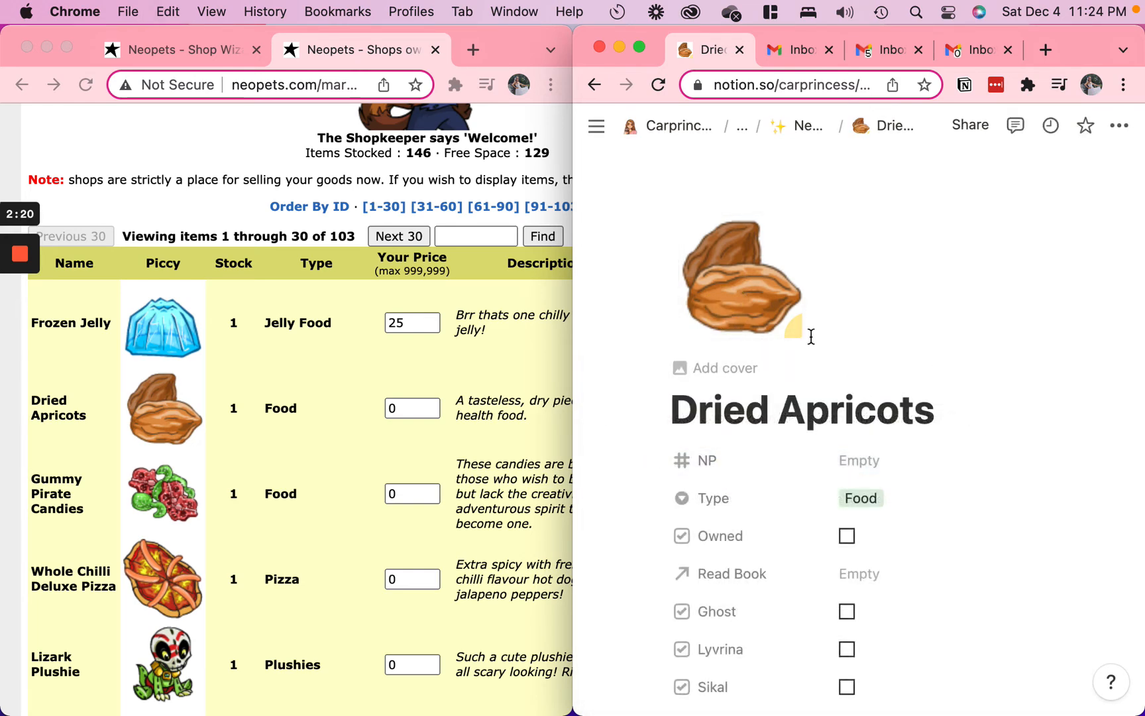
pyautogui.scroll(-15, 772, 439)
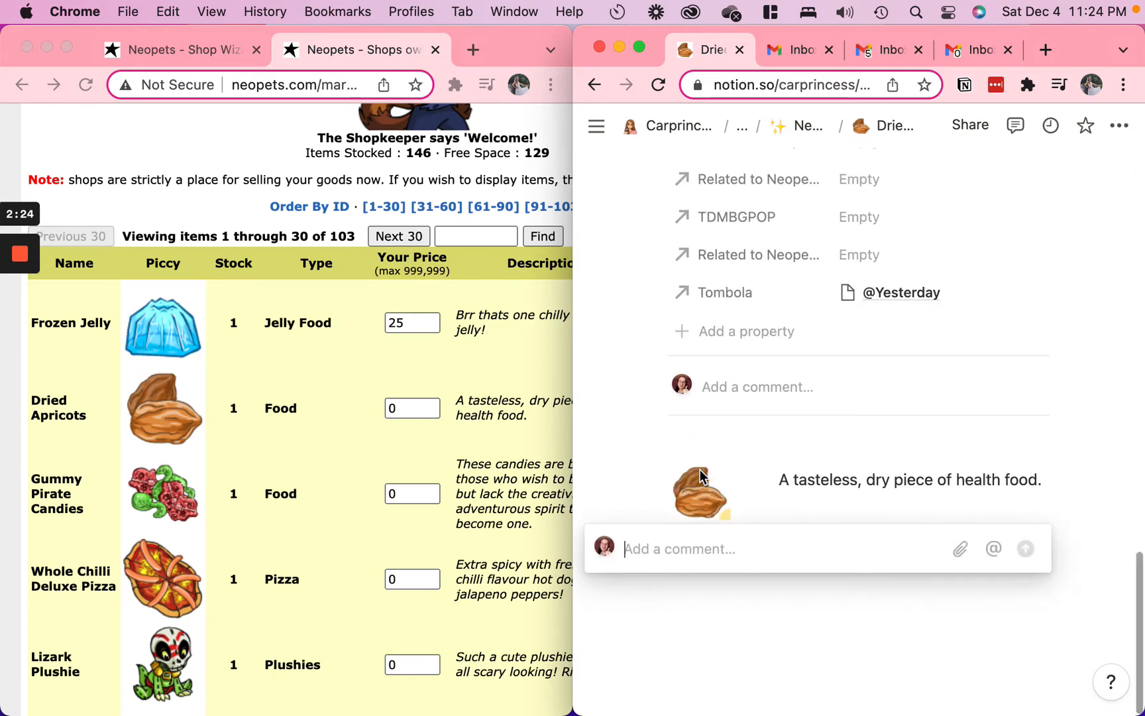
pyautogui.rightClick(707, 500)
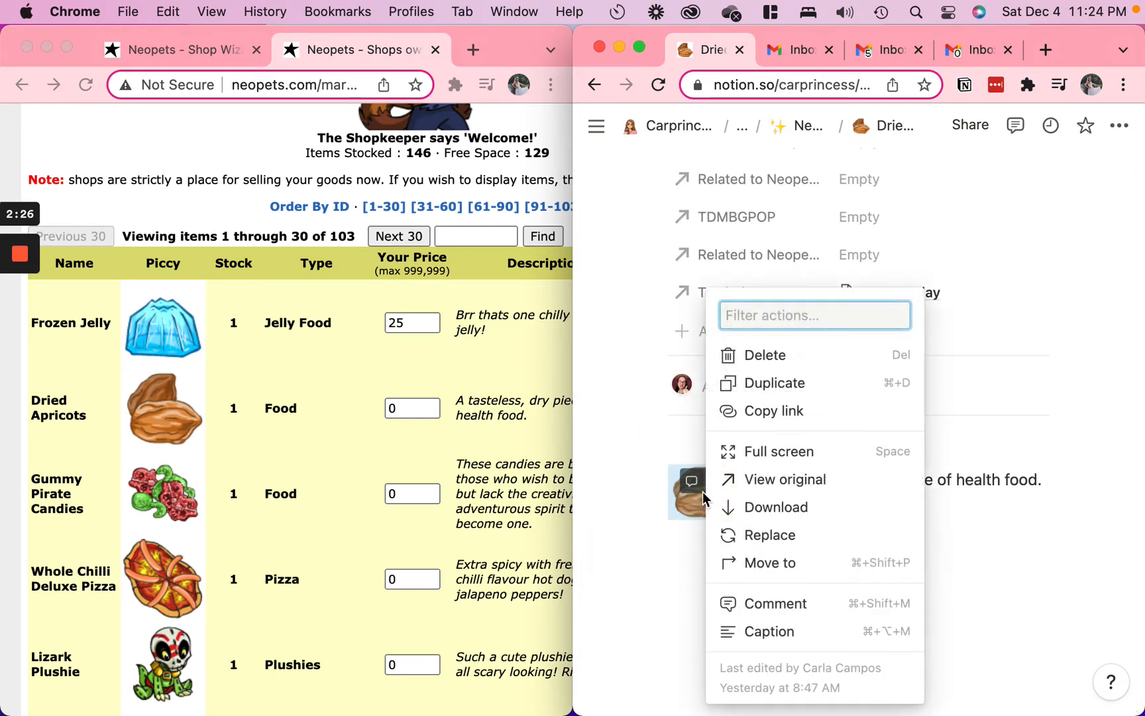
pyautogui.click(774, 530)
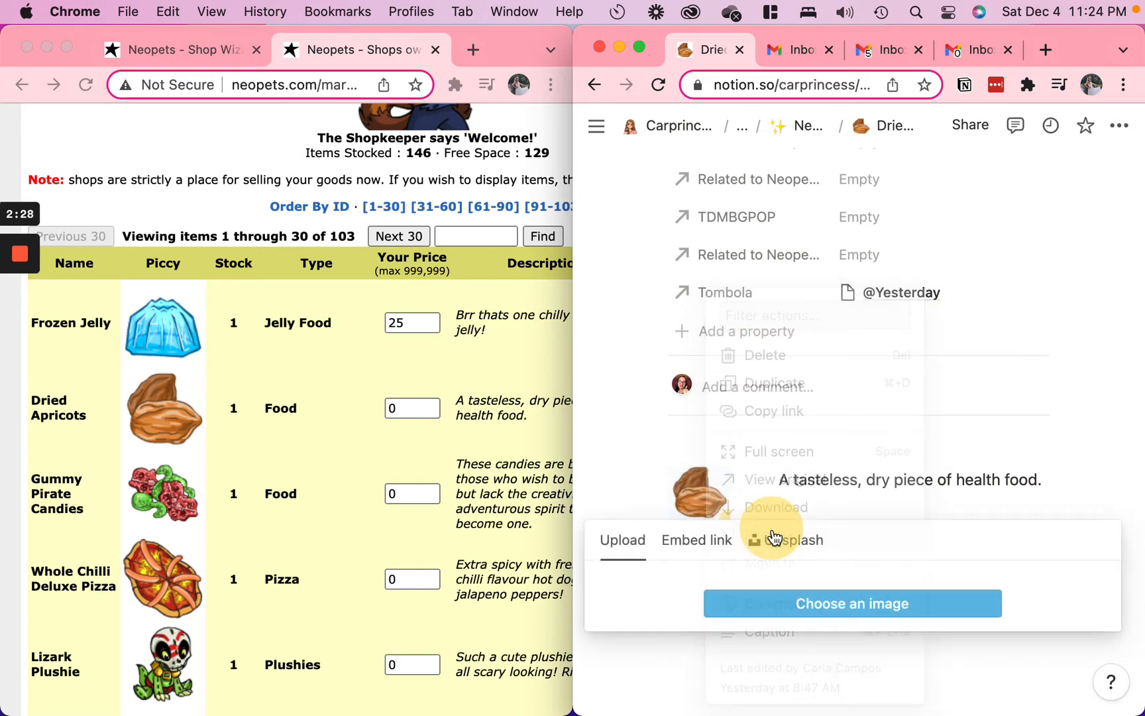
pyautogui.click(727, 541)
pyautogui.press('super+v')
pyautogui.click(767, 626)
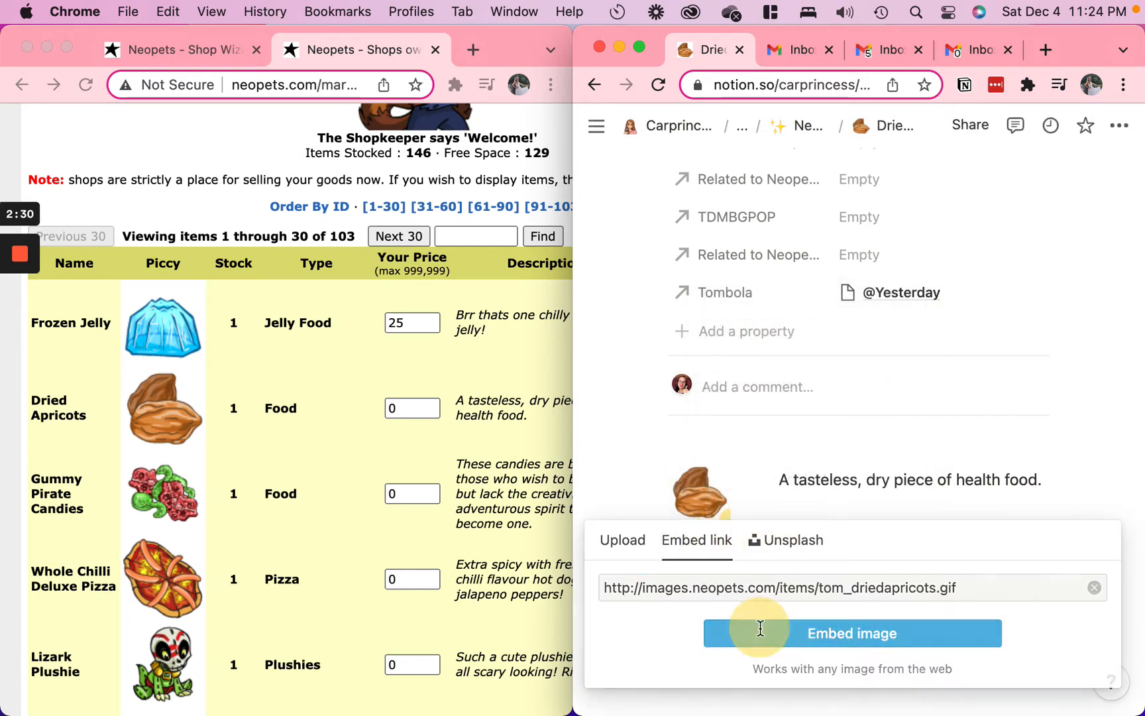
pyautogui.click(507, 411)
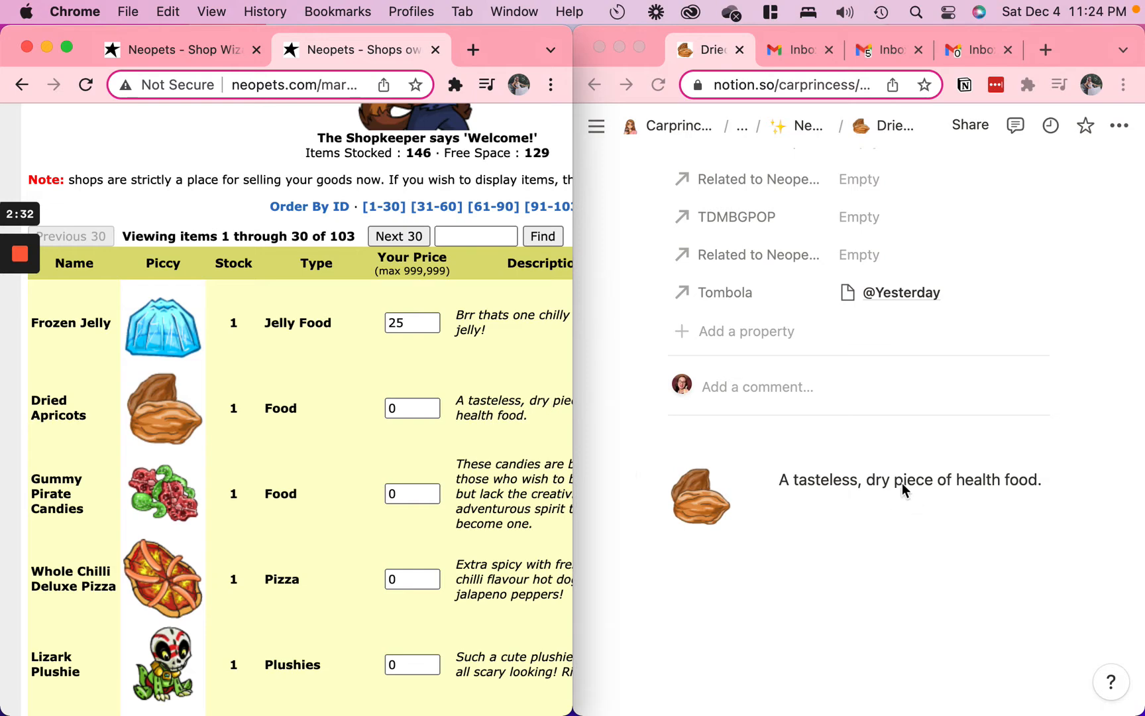
# Copy the title Dried Apricots from the Notion page and run a new Shop Wizard search for it to compare prices
pyautogui.scroll(10, 815, 437)
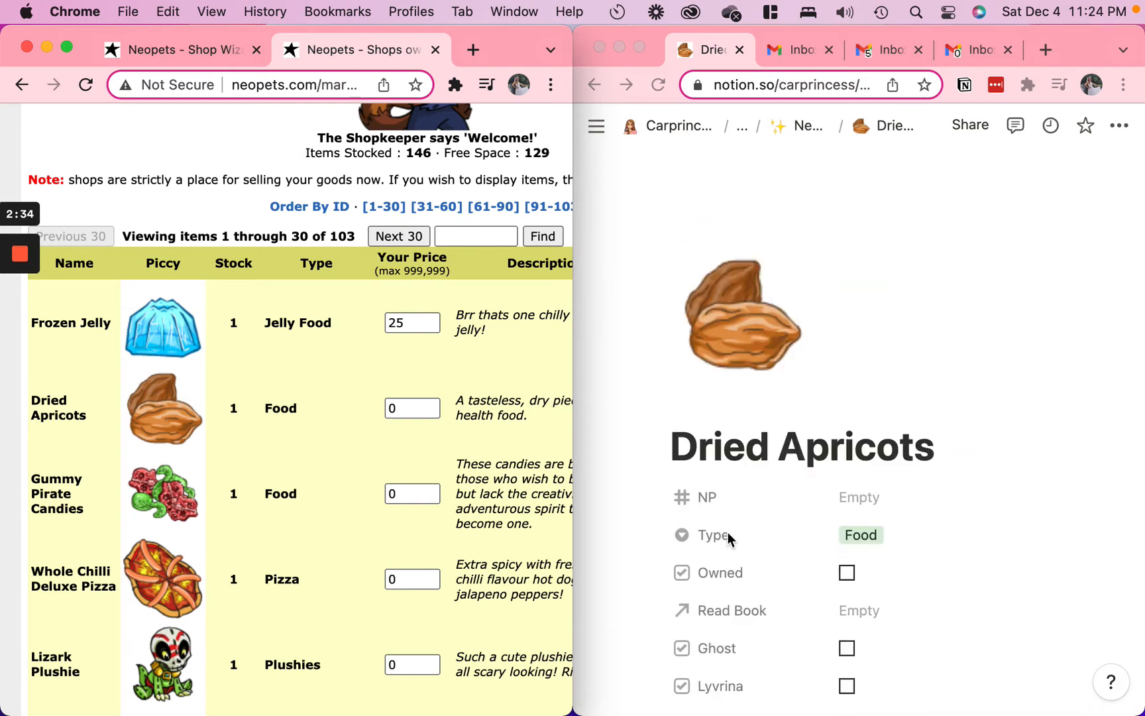
pyautogui.scroll(-5, 900, 565)
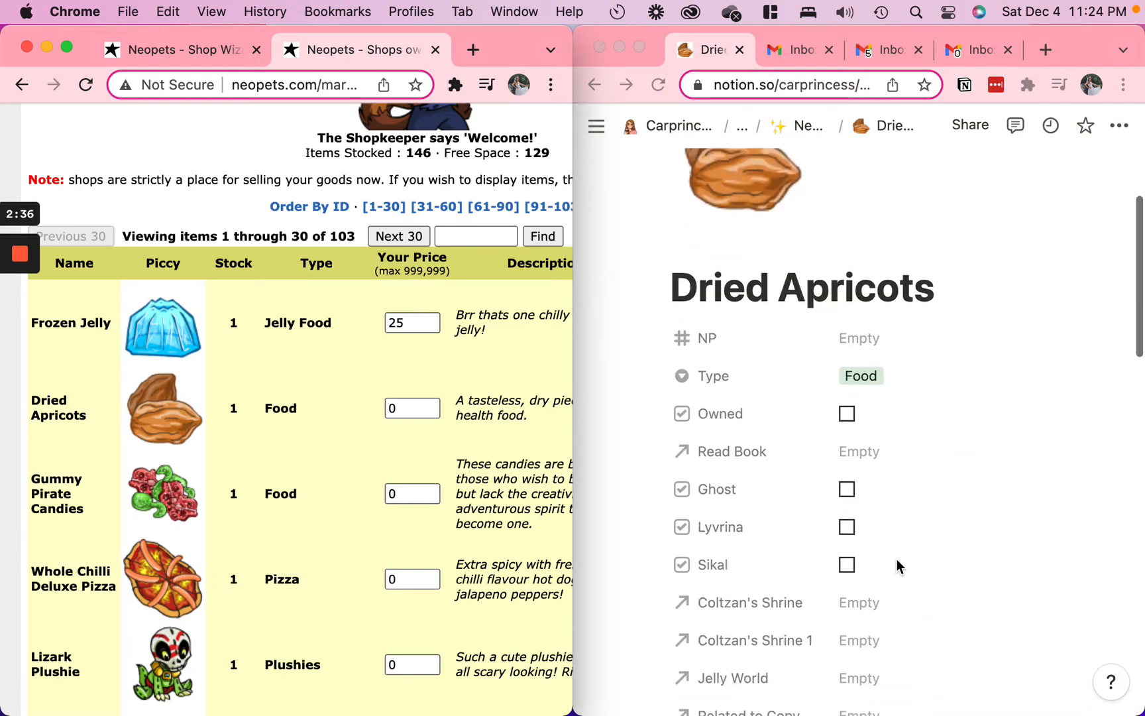
pyautogui.tripleClick(741, 289)
pyautogui.click(208, 58)
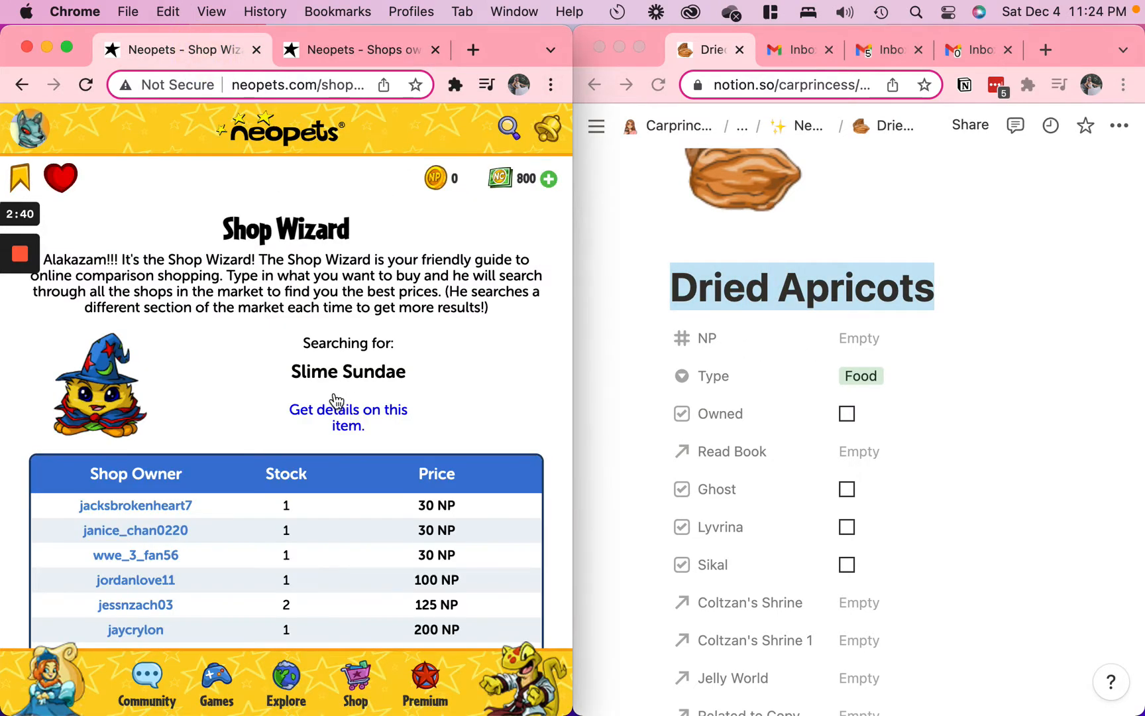
pyautogui.scroll(-10, 356, 441)
pyautogui.click(378, 520)
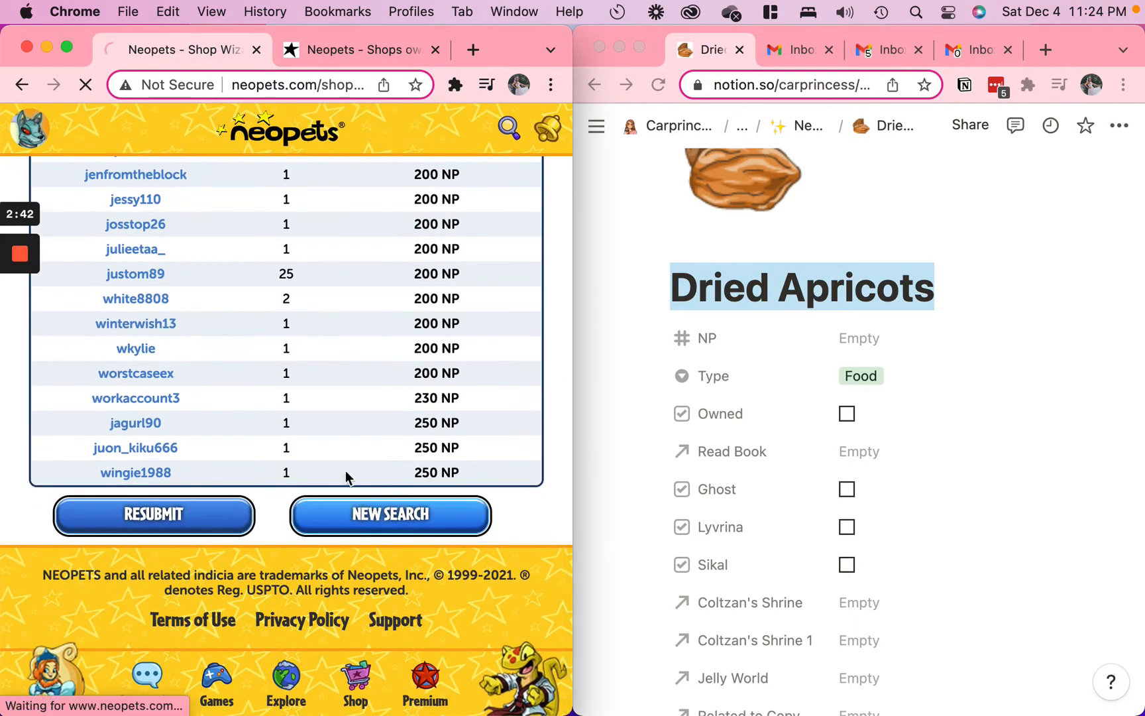
pyautogui.click(245, 409)
pyautogui.press('super+v')
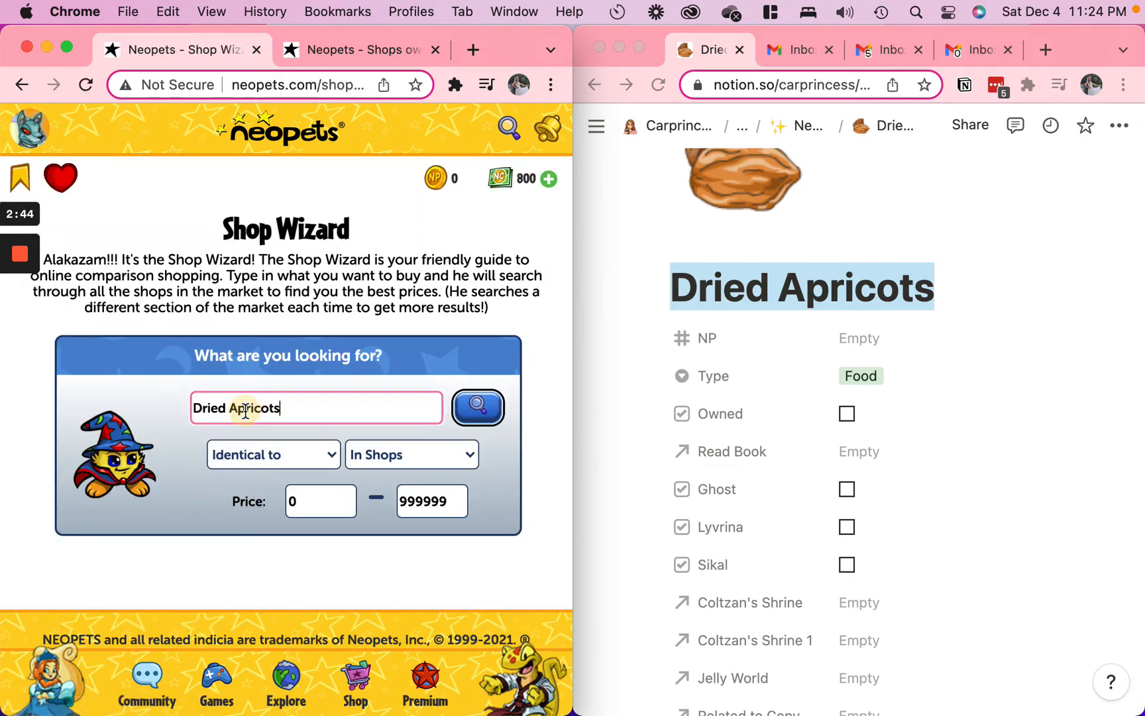
pyautogui.click(497, 416)
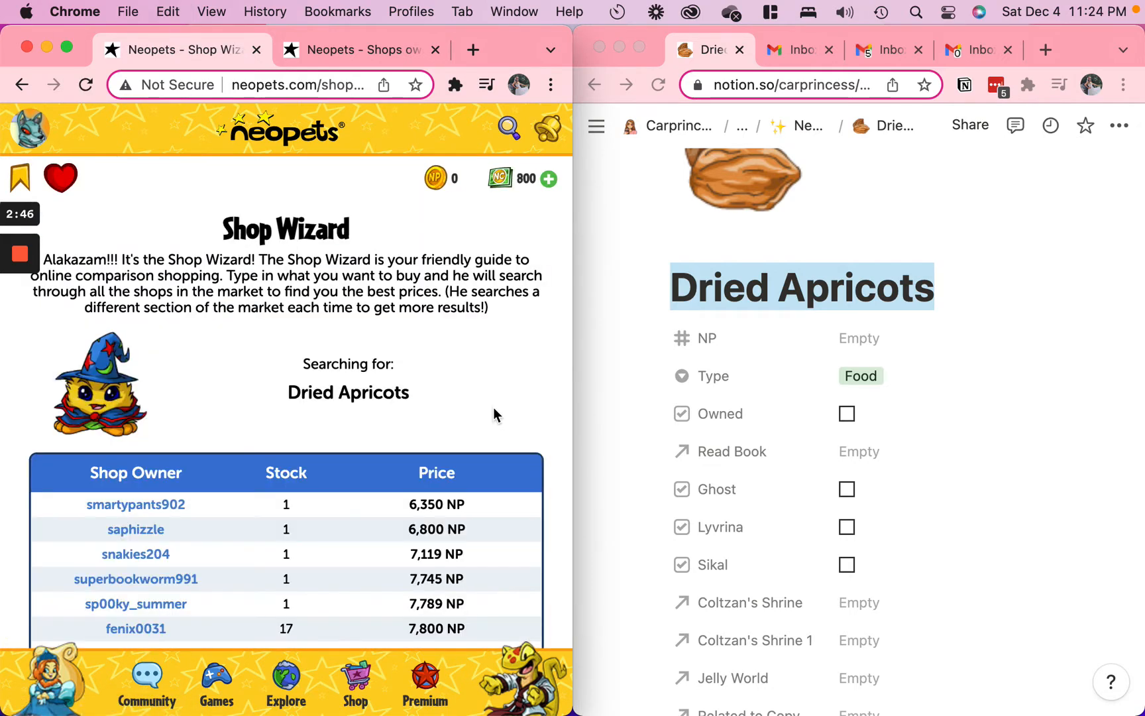
pyautogui.scroll(-3, 377, 491)
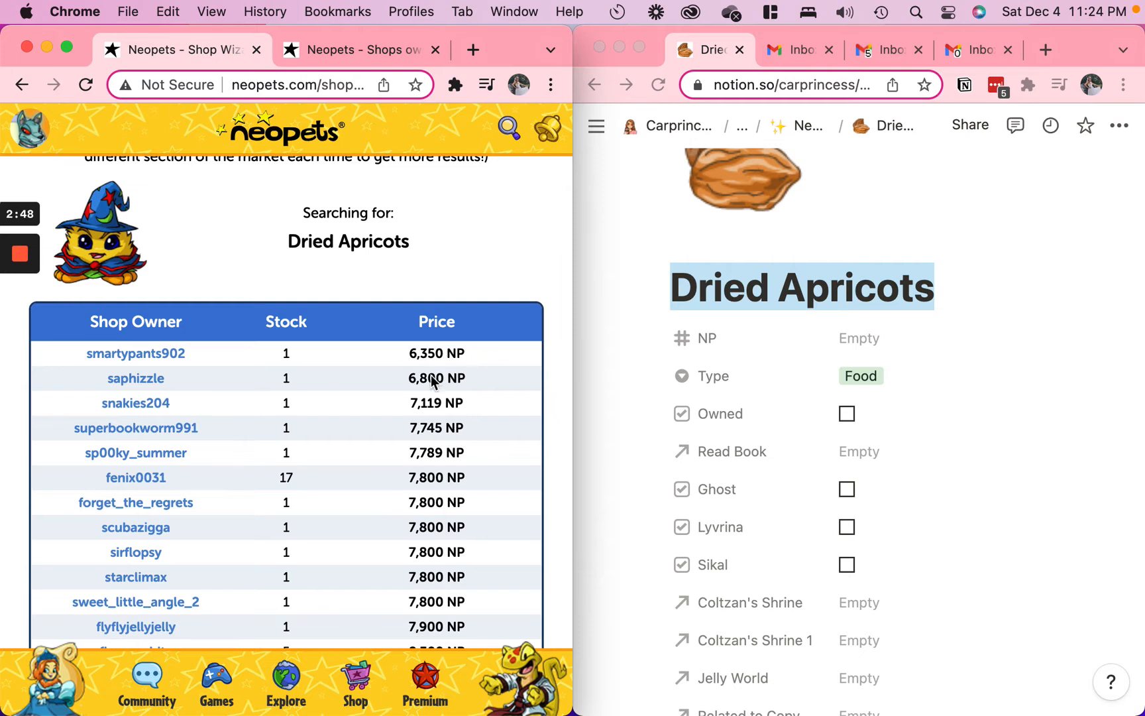
# Set the NP property of the Dried Apricots page to 6500 and return to the Neopets Items gallery
pyautogui.click(887, 352)
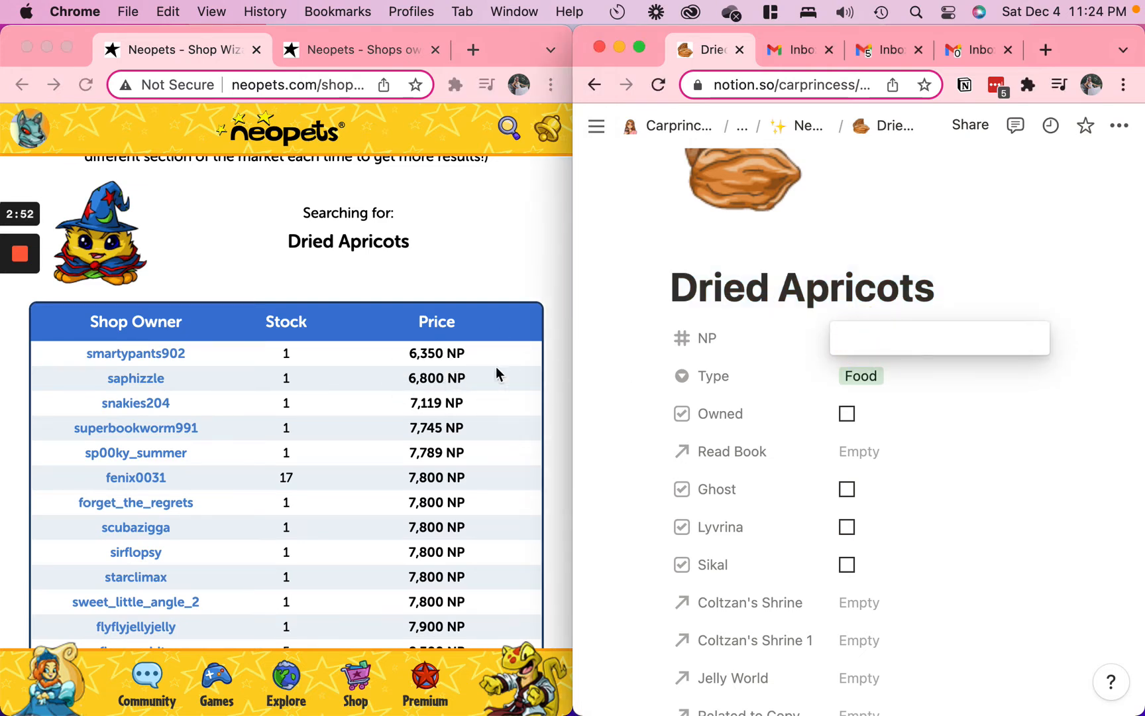
pyautogui.write('6500')
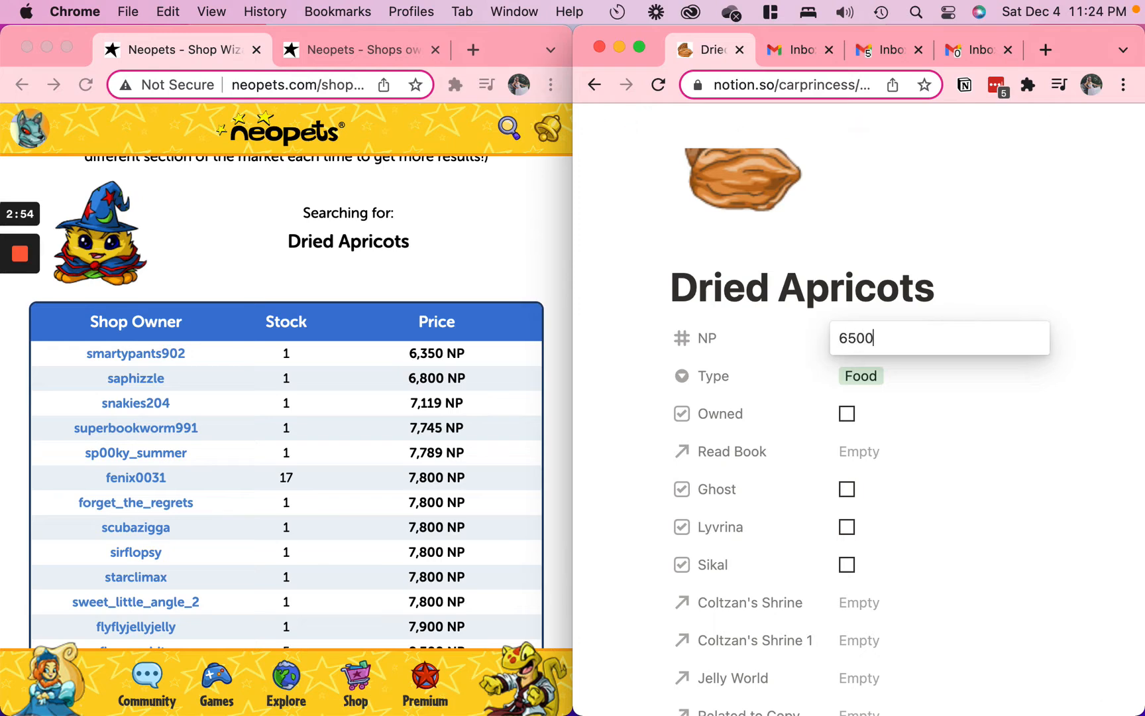
pyautogui.press('Return')
pyautogui.click(799, 127)
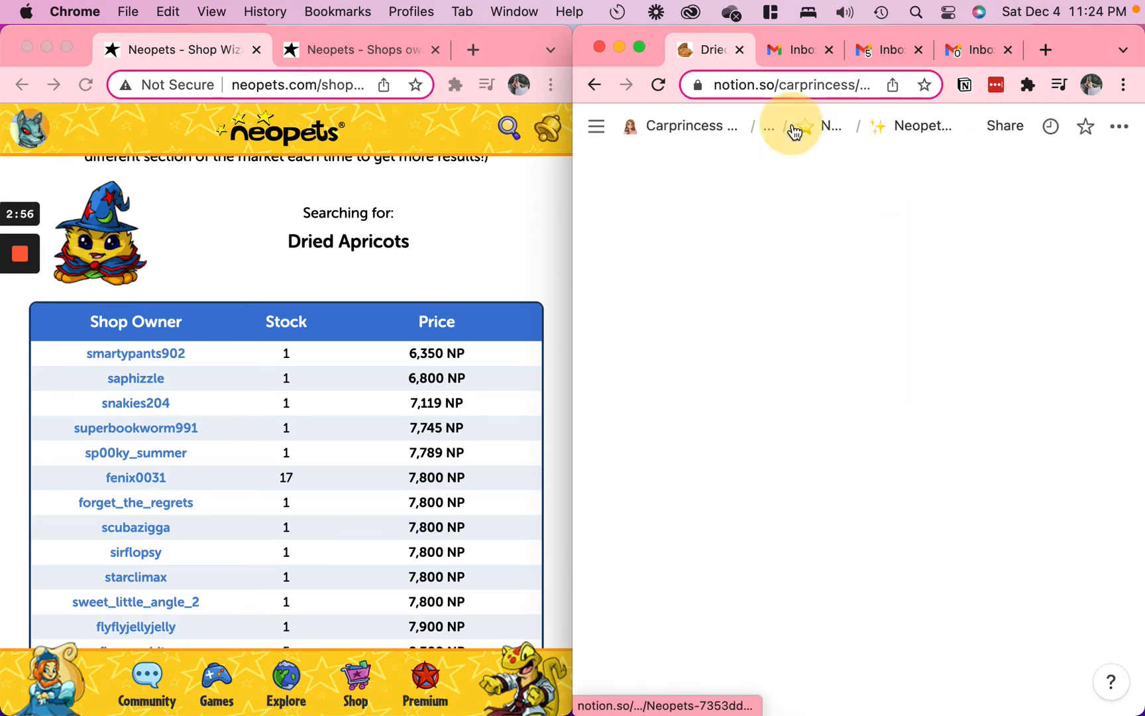
# Bring up the shop stock page and search the Neopets Items gallery for "dried"
pyautogui.click(372, 292)
pyautogui.click(370, 47)
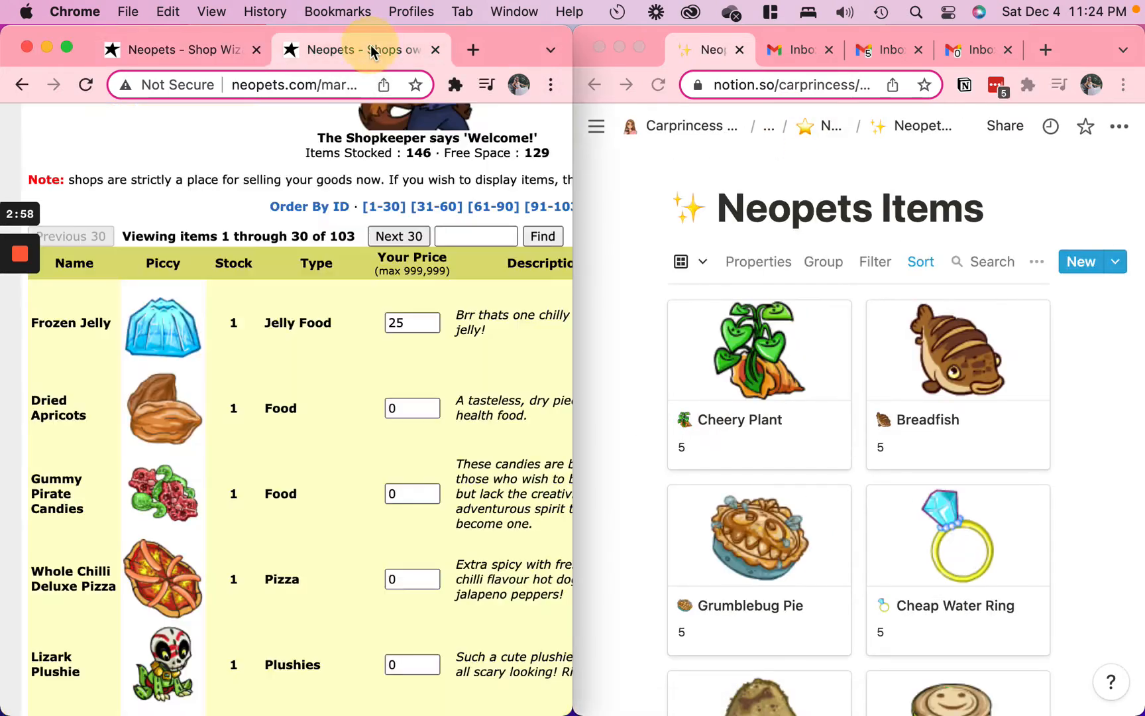
pyautogui.click(998, 253)
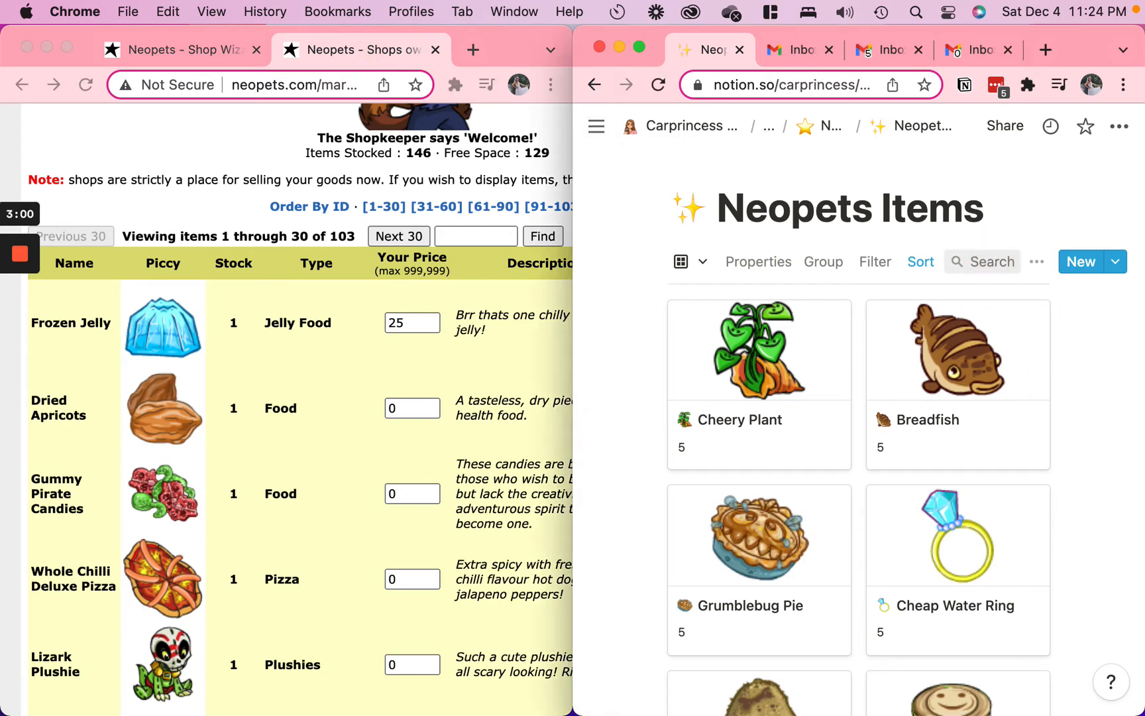
pyautogui.click(979, 275)
pyautogui.write('droe')
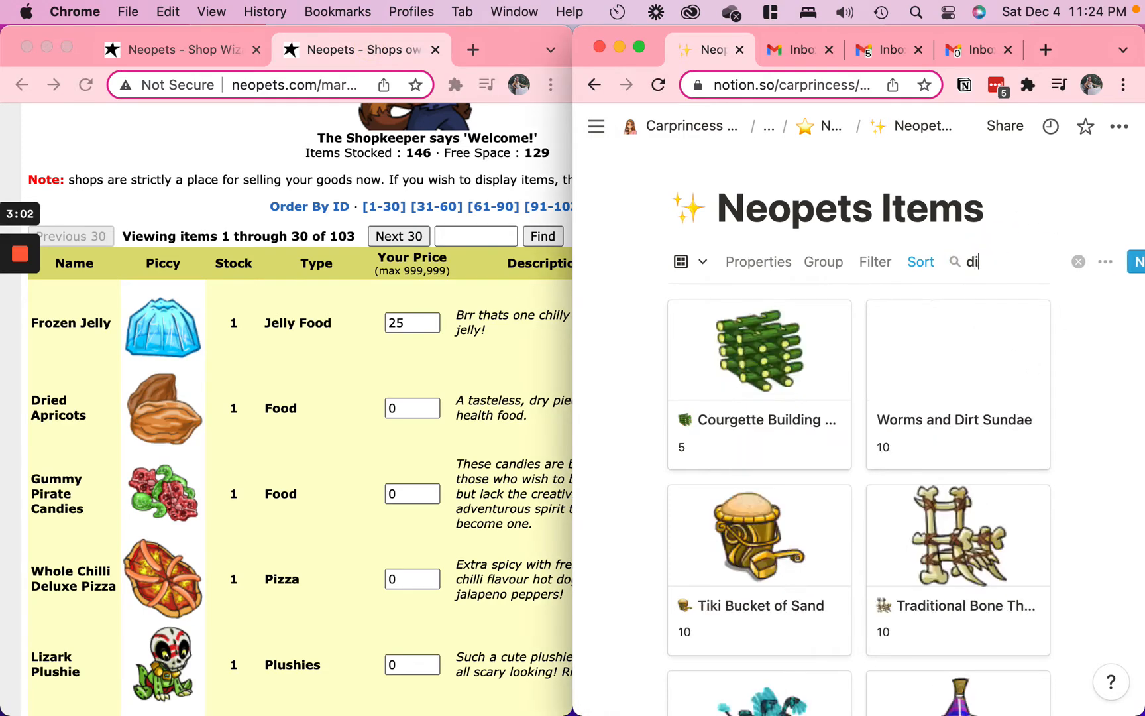
pyautogui.press('BackSpace')
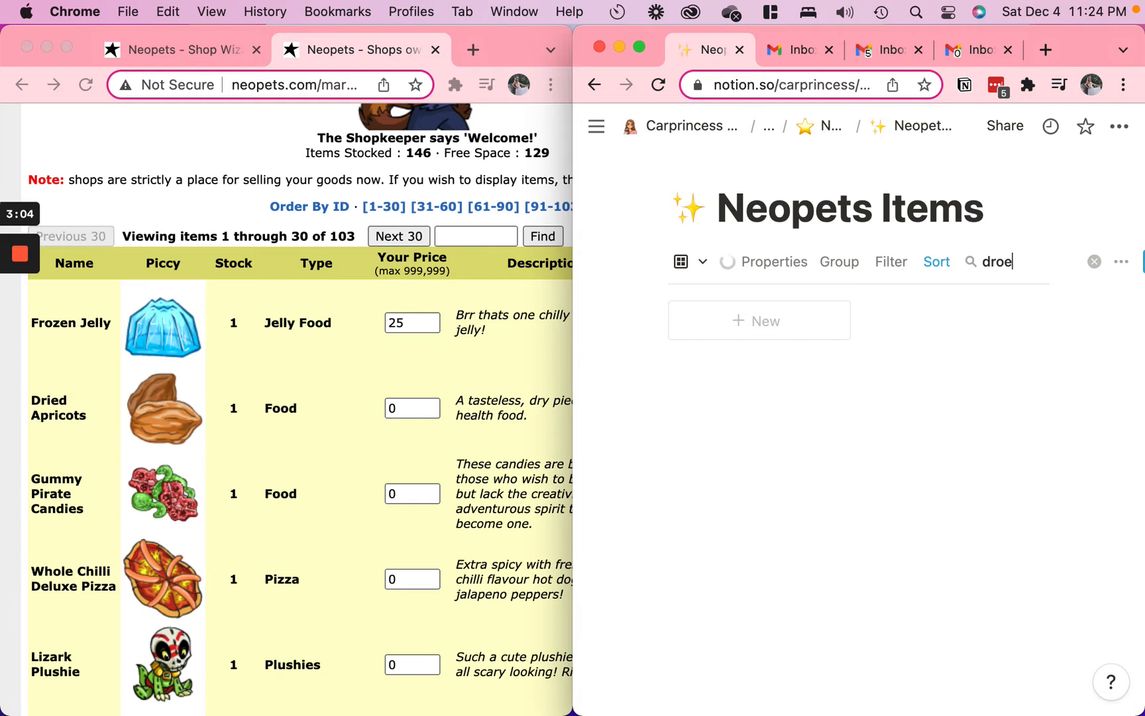
pyautogui.press('BackSpace')
pyautogui.press('BackSpace')
pyautogui.write('ied')
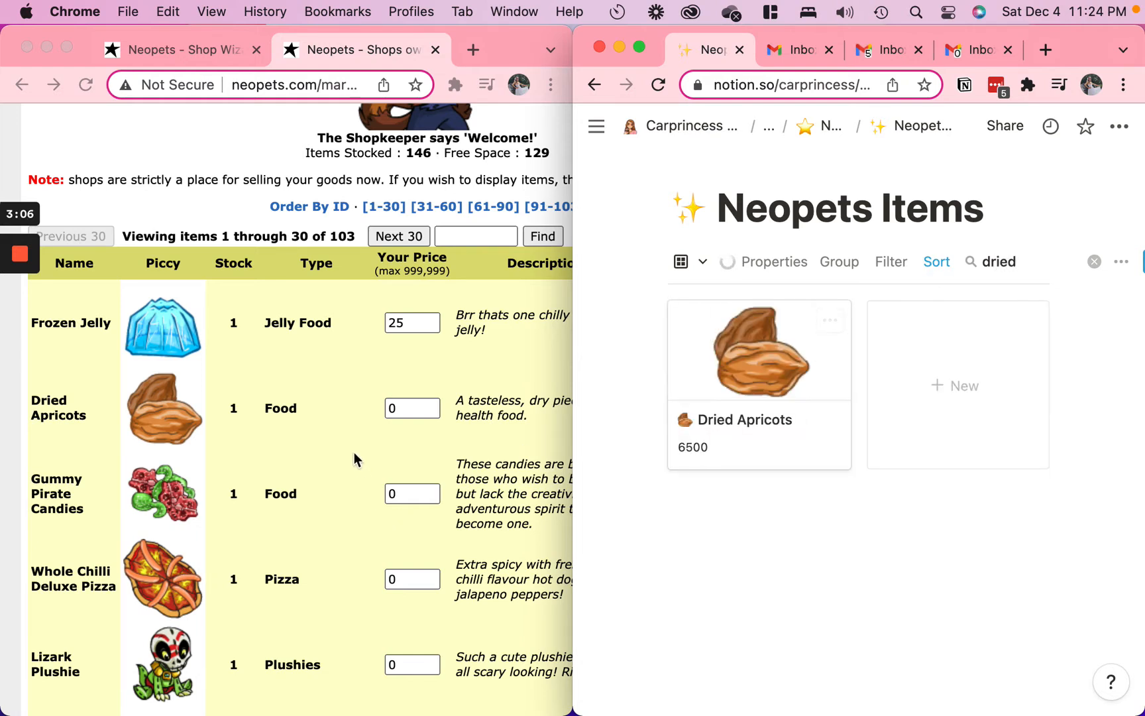
# Set the shop price of Dried Apricots to 6500
pyautogui.click(411, 387)
pyautogui.doubleClick(411, 412)
pyautogui.write('6500')
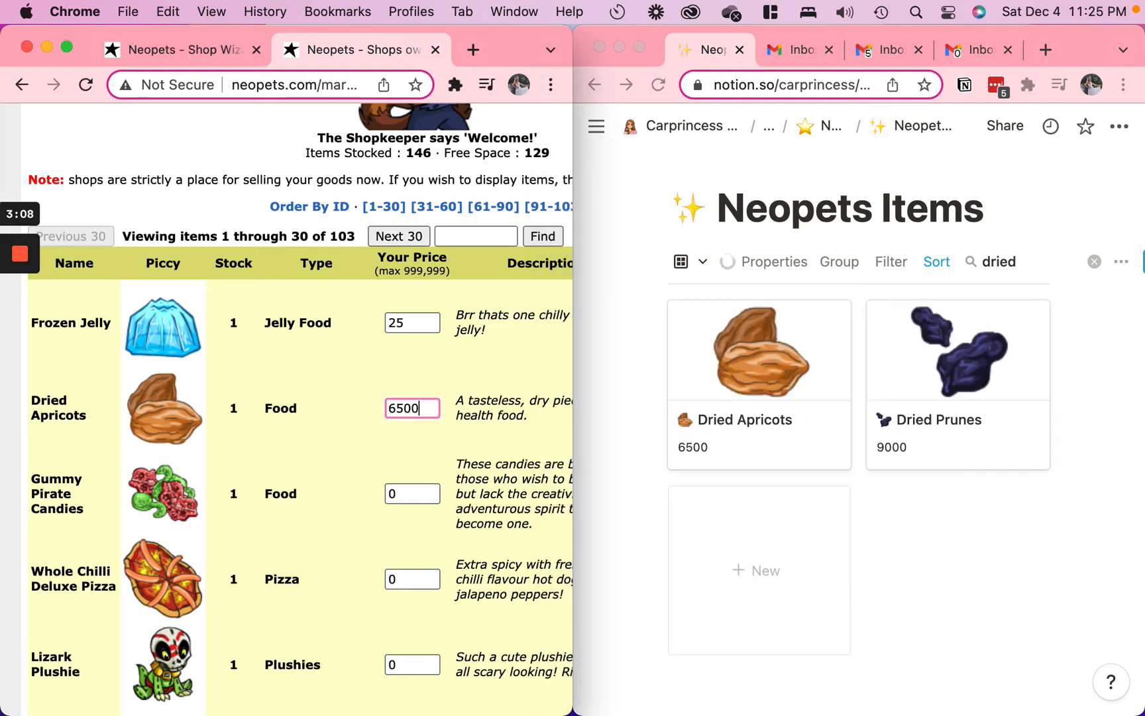
pyautogui.click(281, 448)
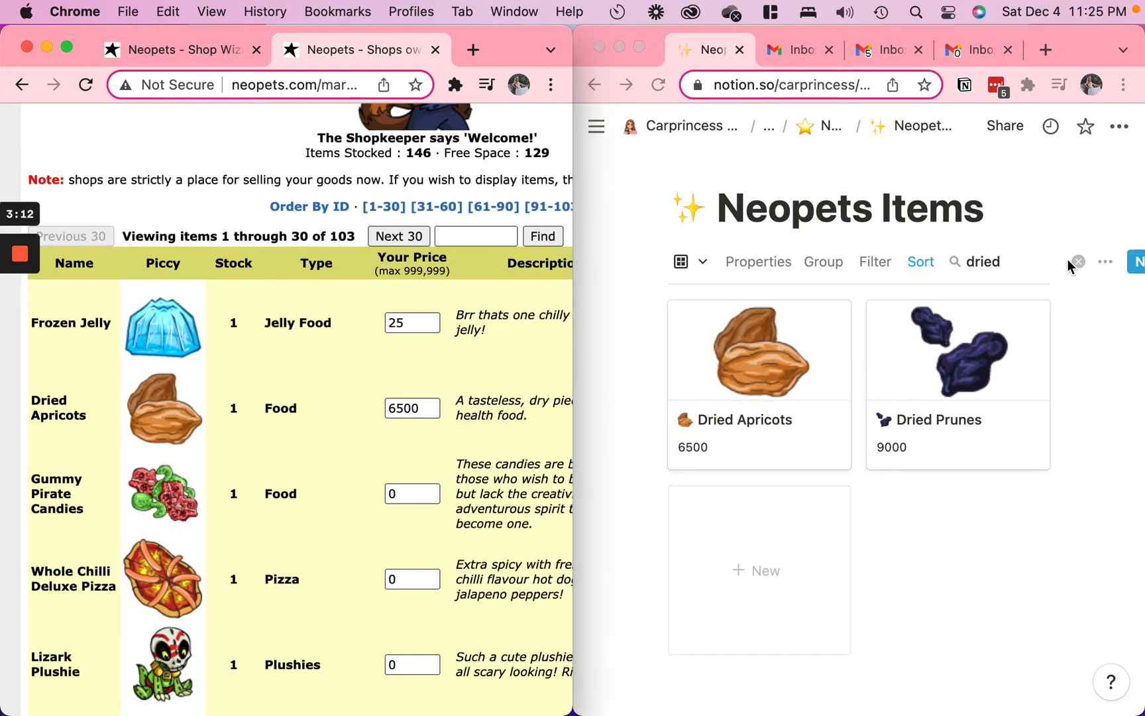
# Look up Gummy Pirate Candies in the Neopets Items gallery and set its shop price to 25
pyautogui.tripleClick(67, 494)
pyautogui.press('cmd+c')
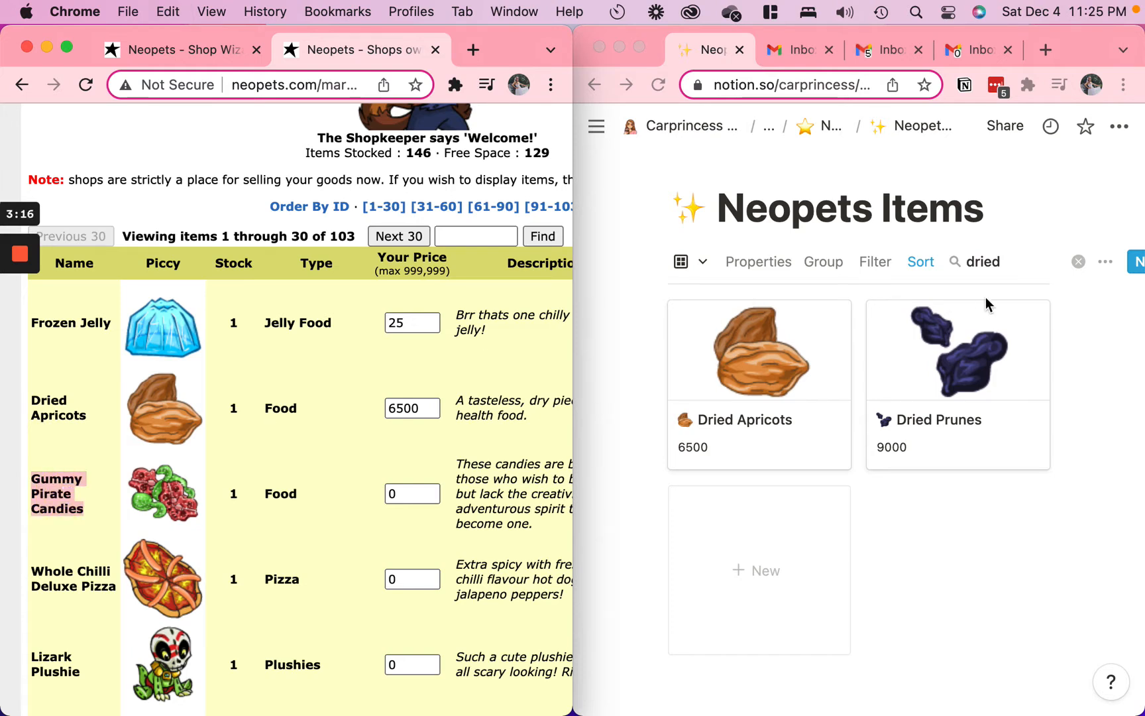
pyautogui.click(979, 261)
pyautogui.press('cmd+v')
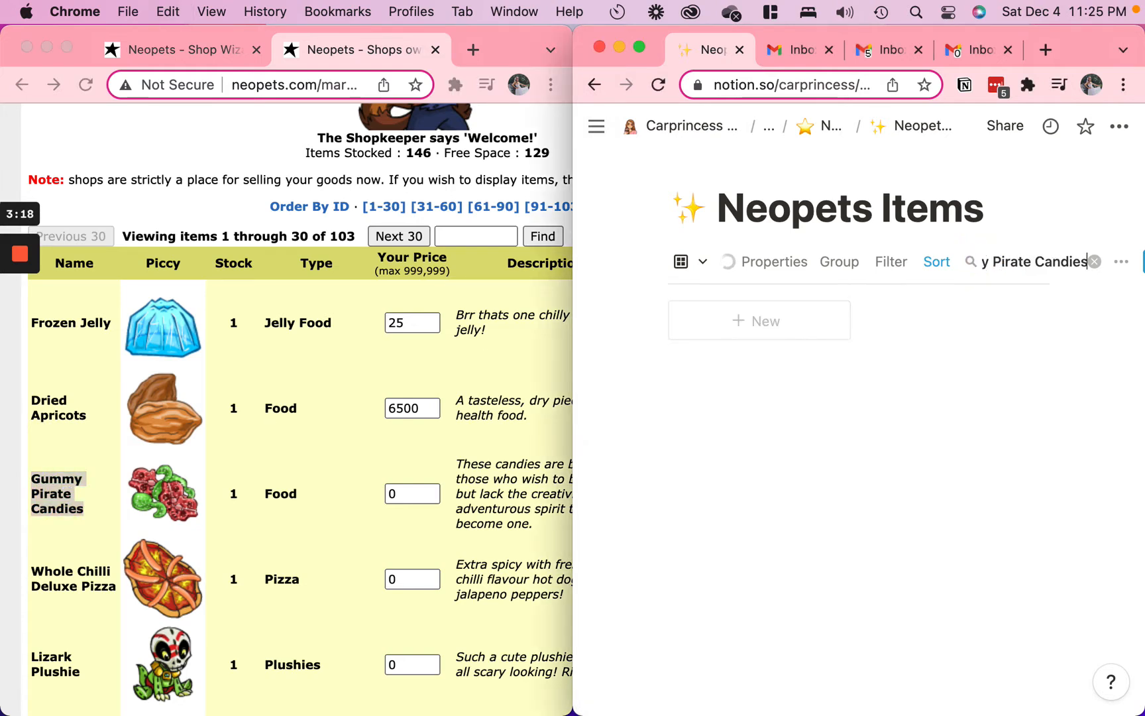
pyautogui.click(417, 502)
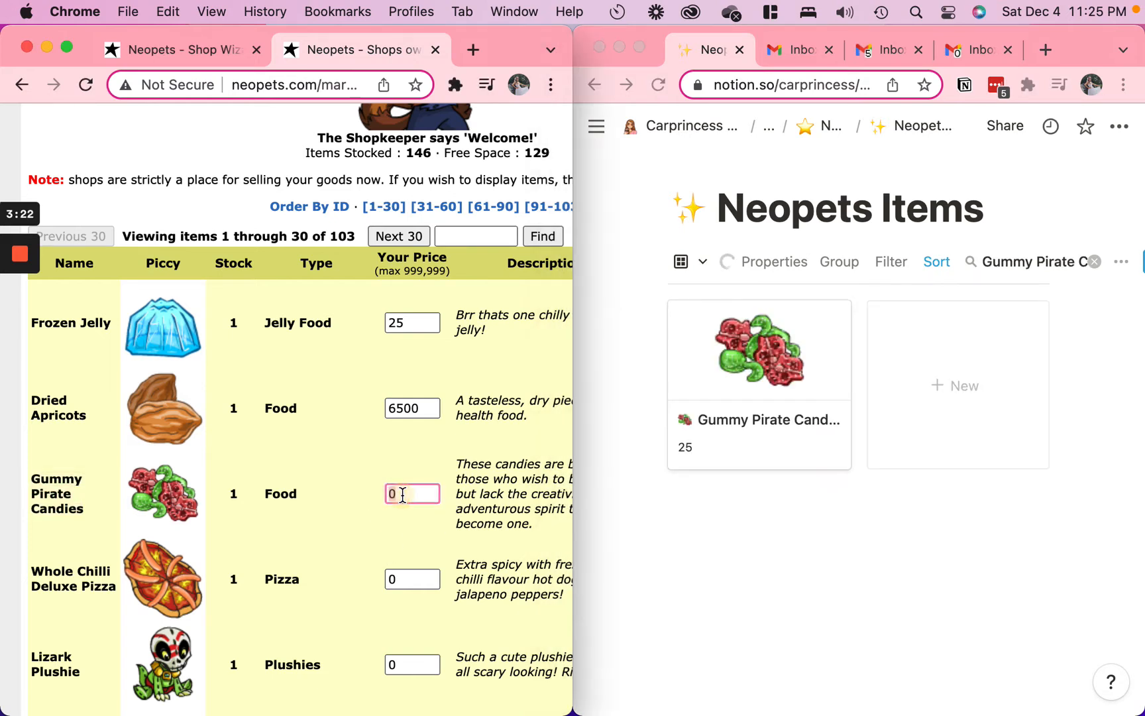
pyautogui.press('BackSpace')
pyautogui.write('25')
# Search the Neopets Items gallery for "chil" and set the shop price of Whole Chilli Deluxe Pizza to 1250
pyautogui.click(1027, 228)
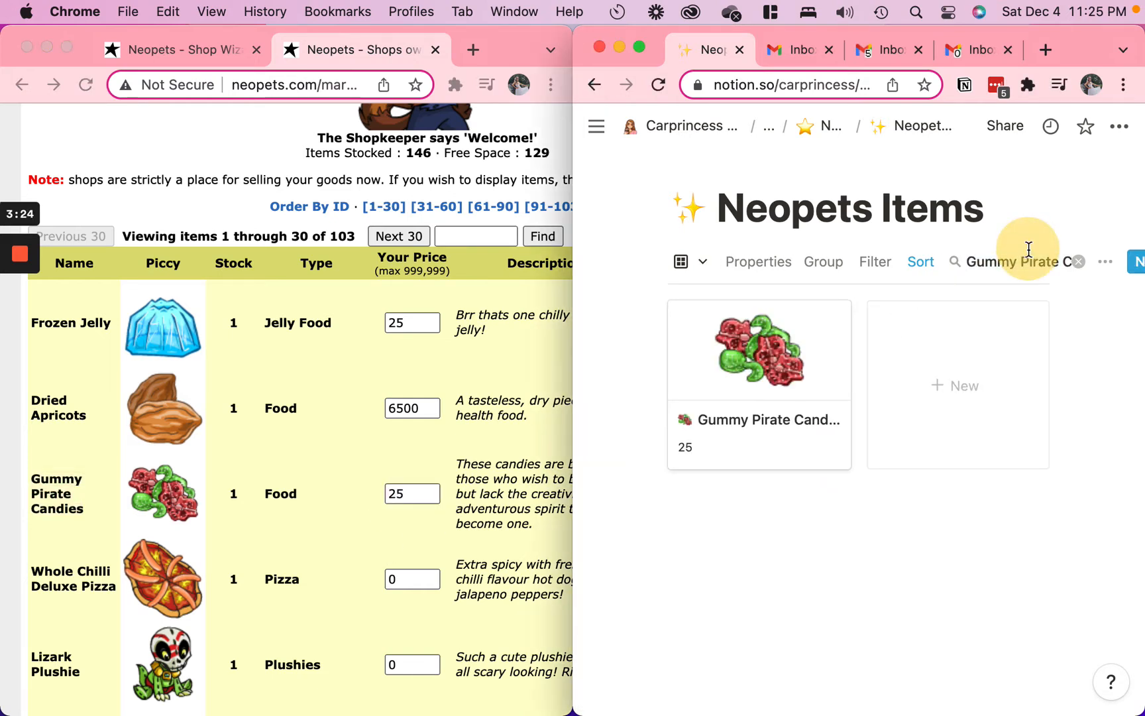
pyautogui.tripleClick(1036, 264)
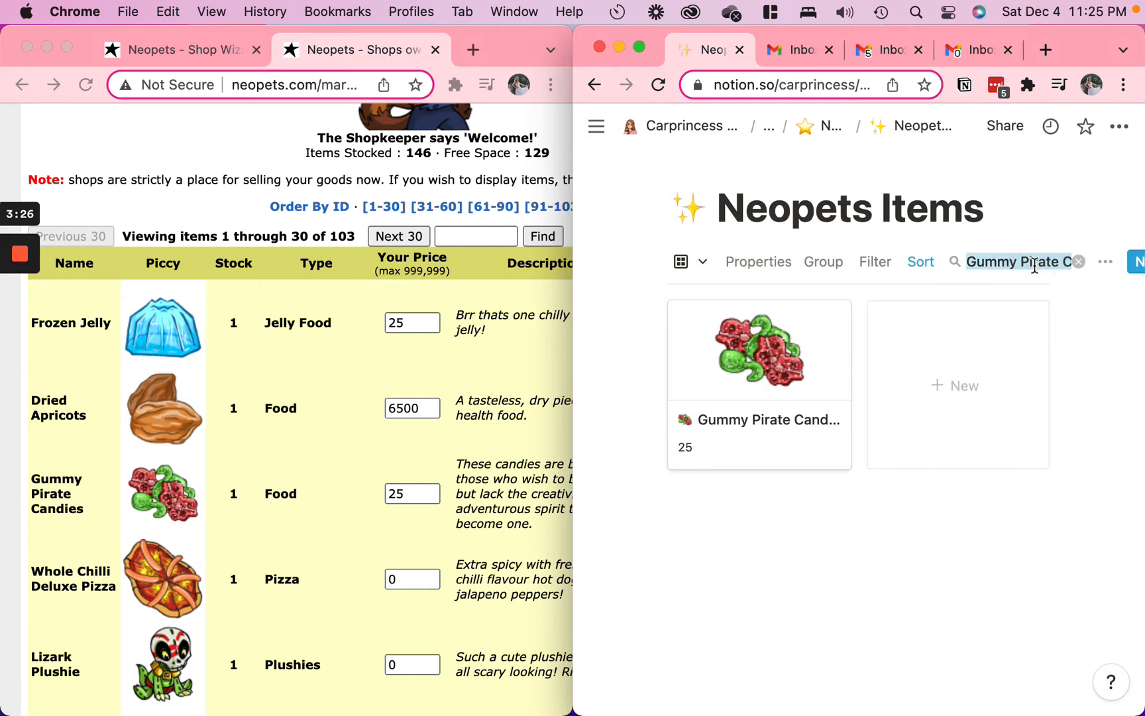
pyautogui.write('chil')
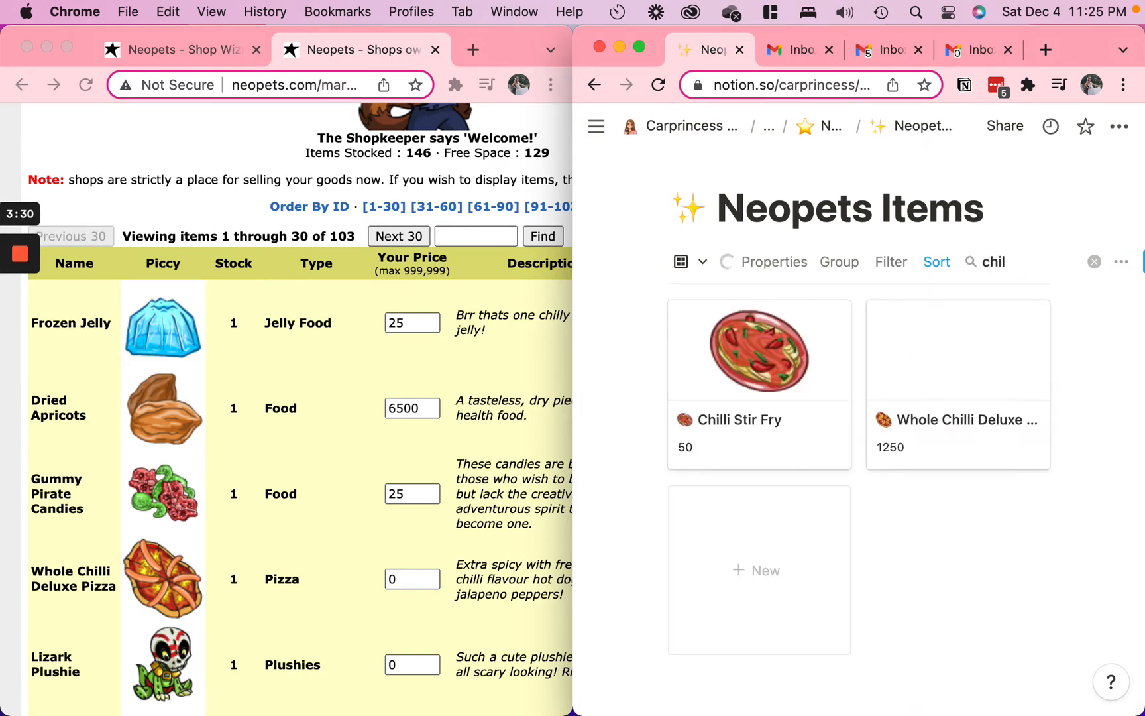
pyautogui.doubleClick(395, 579)
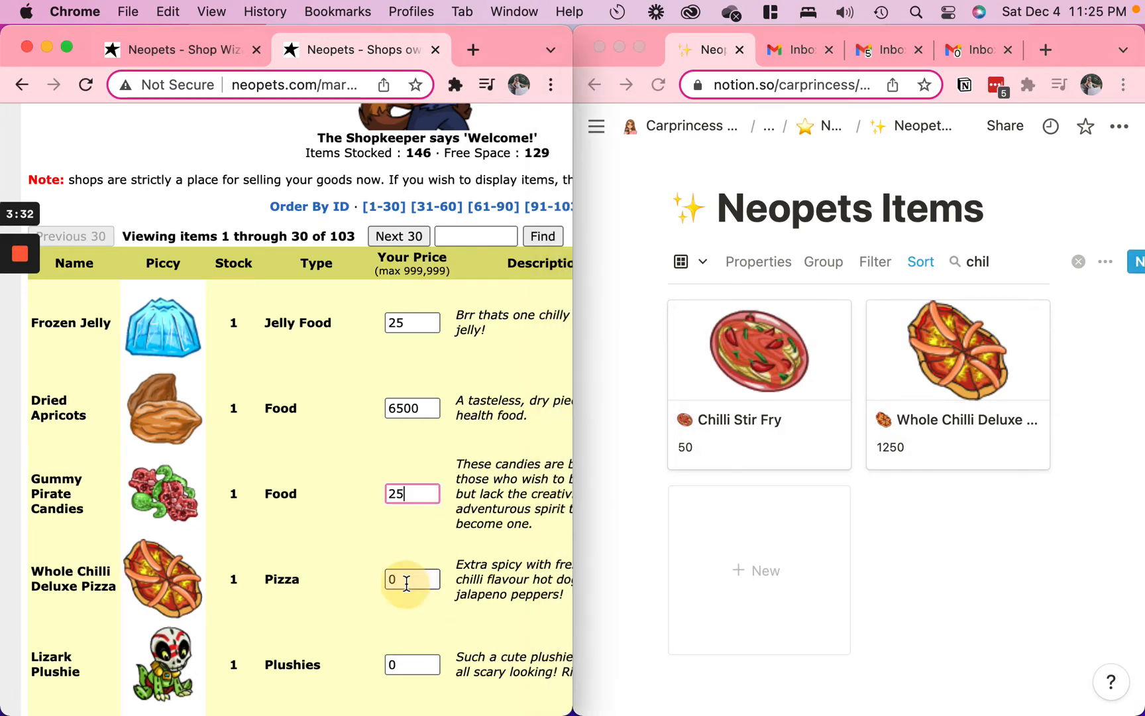
pyautogui.write('1250')
# Search the Neopets Items gallery for "plushie" and set the shop price of Lizark Plushie to 25
pyautogui.scroll(-5, 256, 620)
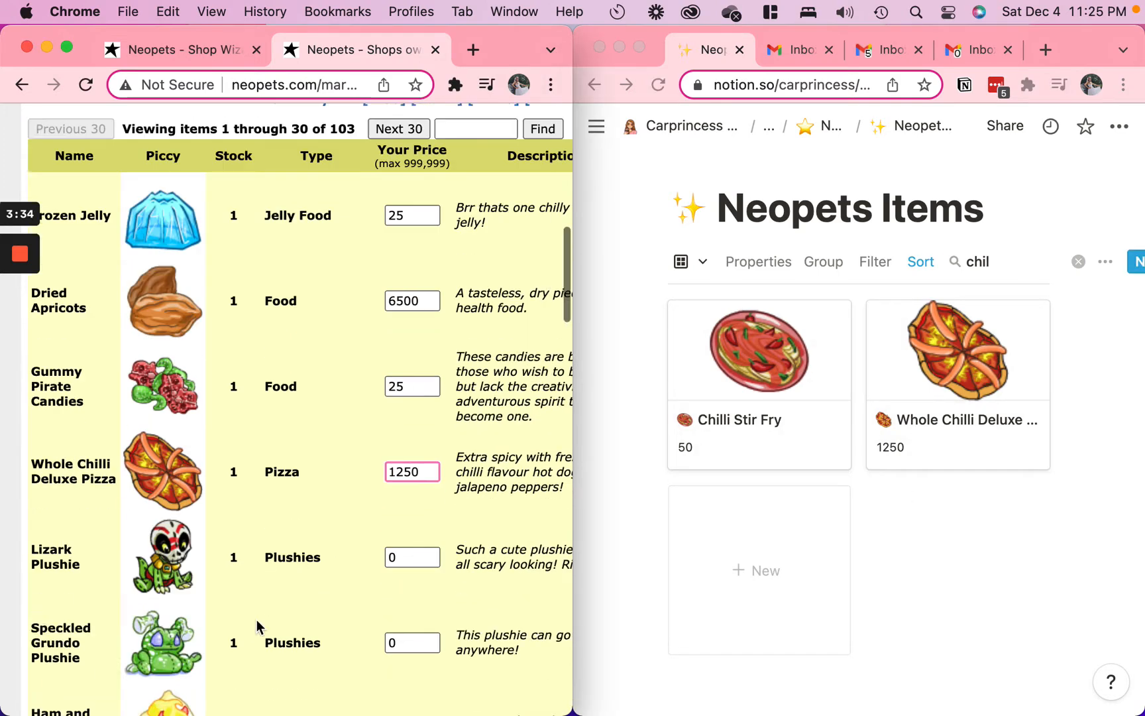
pyautogui.doubleClick(989, 260)
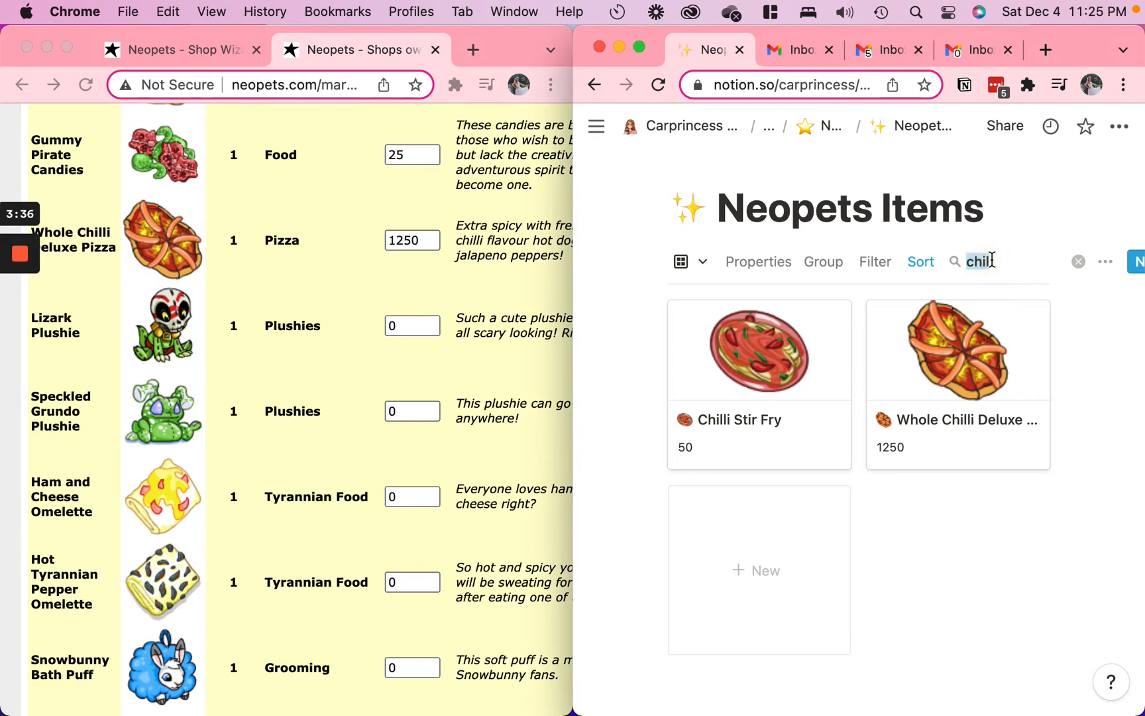
pyautogui.write('plushie')
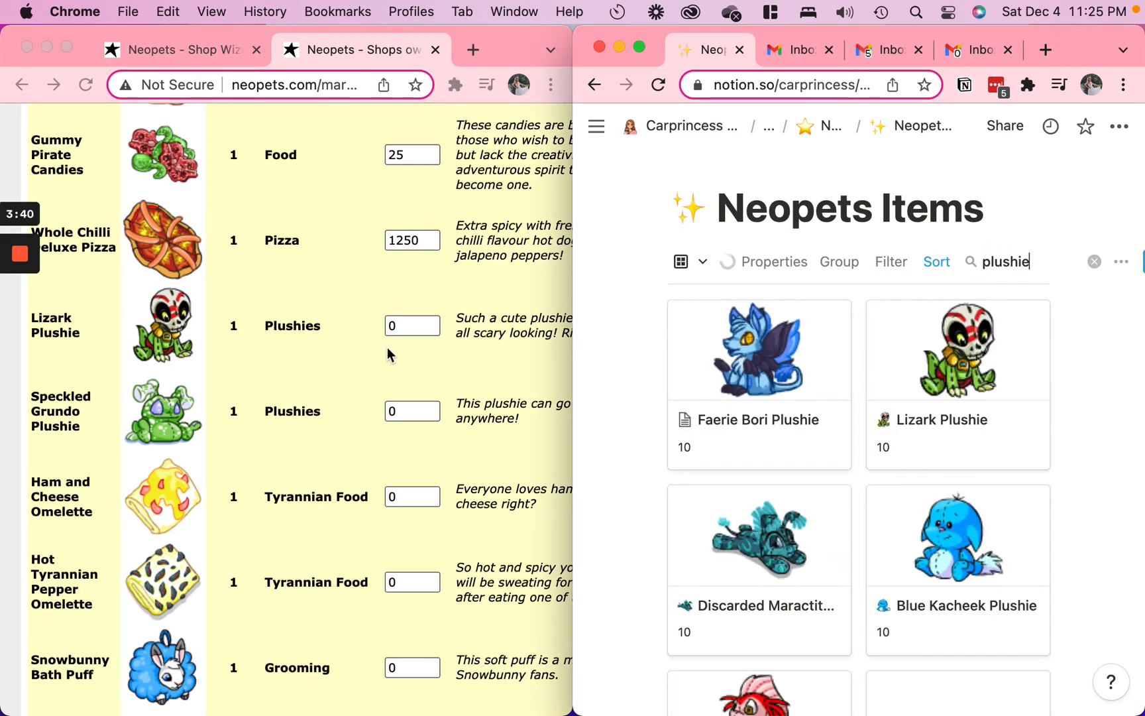
pyautogui.click(398, 325)
pyautogui.press('BackSpace')
pyautogui.write('25')
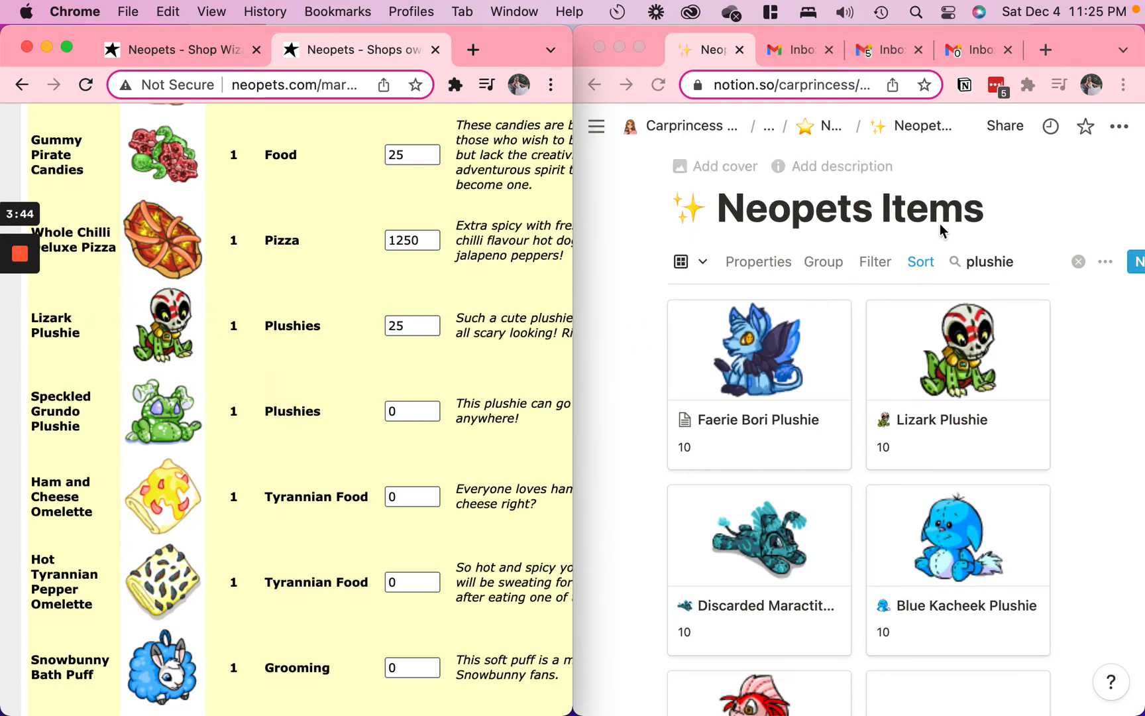
# Search the Neopets Items gallery for "grundo" to look for Speckled Grundo Plushie, and clear the search
pyautogui.moveTo(954, 266); pyautogui.dragTo(1024, 262)
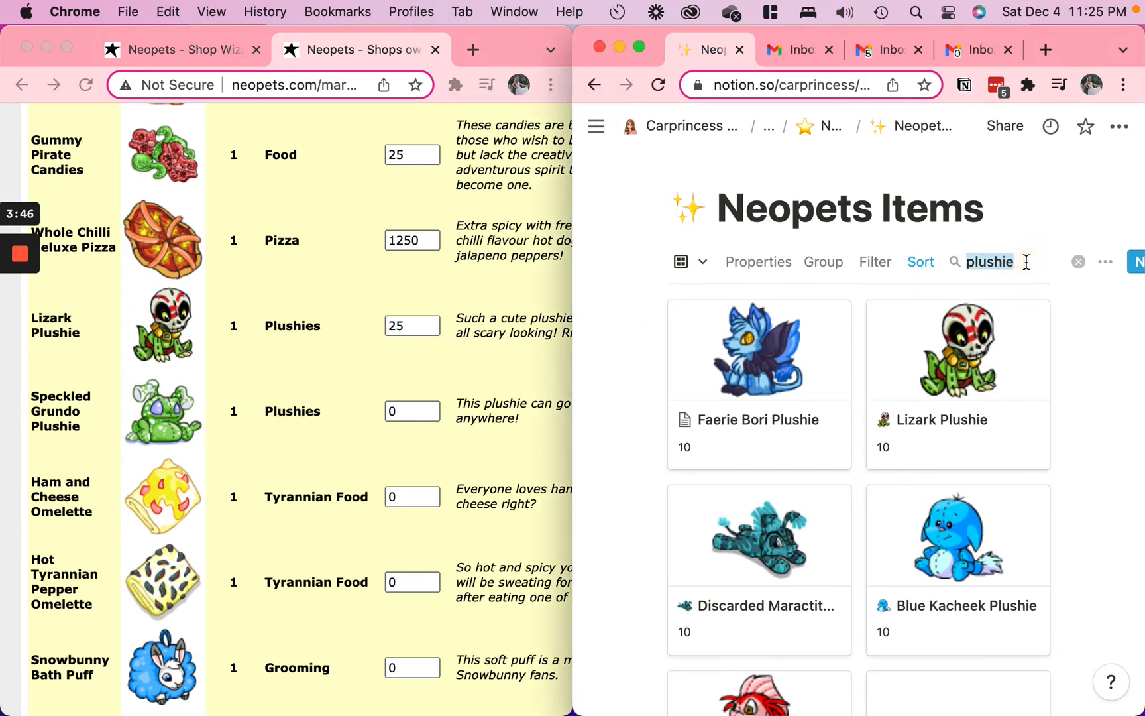
pyautogui.write('grundo')
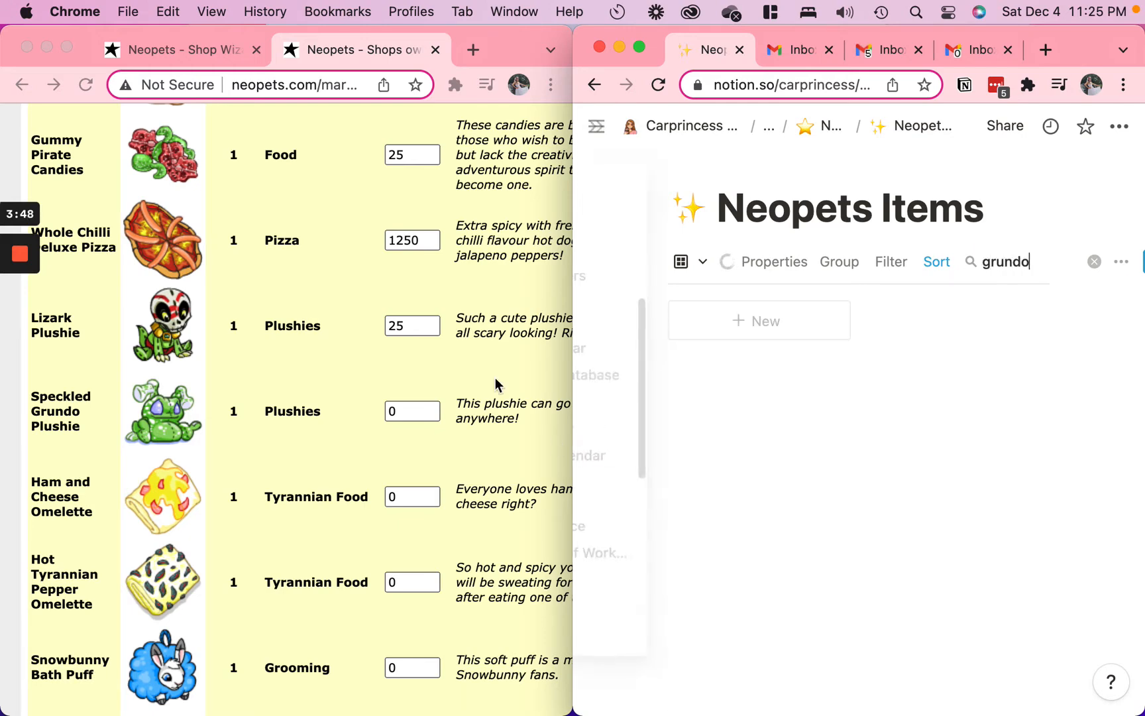
pyautogui.click(424, 422)
pyautogui.doubleClick(423, 417)
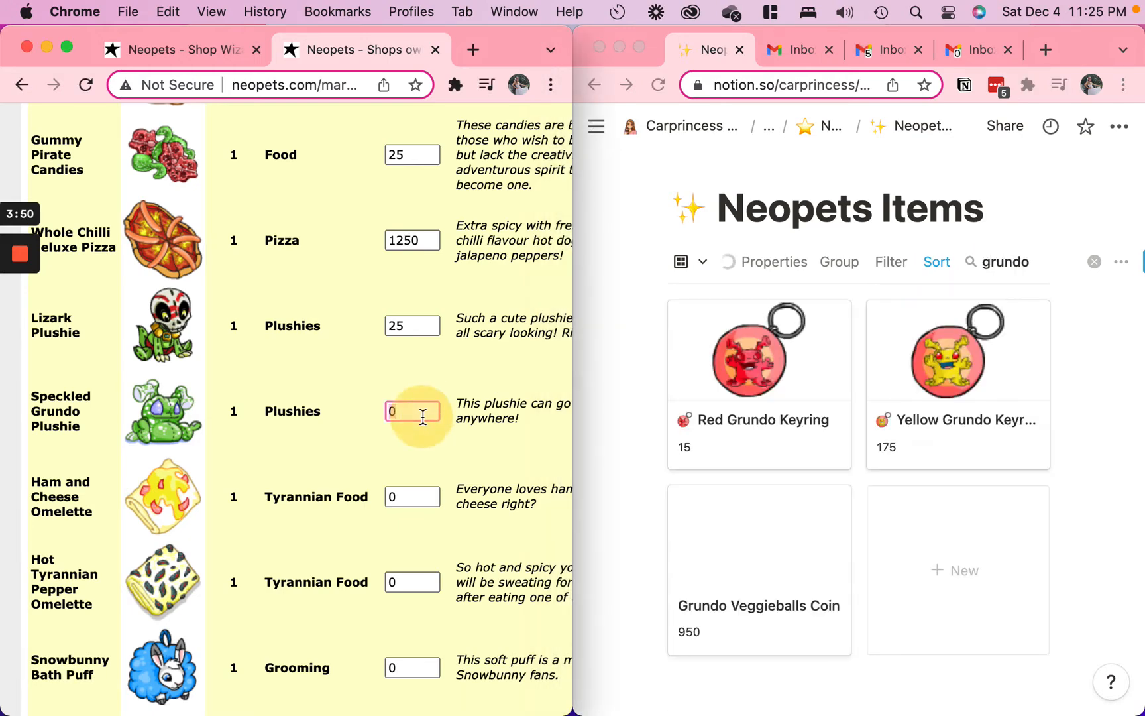
pyautogui.scroll(-2, 729, 517)
pyautogui.scroll(2, 730, 516)
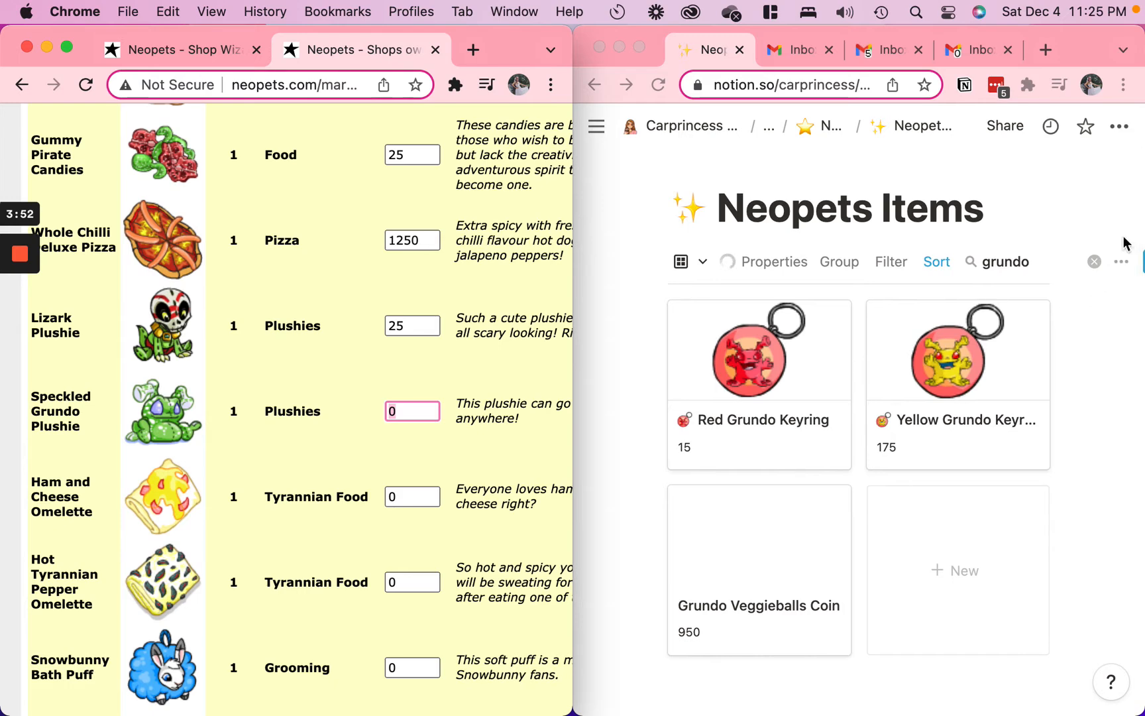
pyautogui.click(1052, 261)
pyautogui.click(1023, 259)
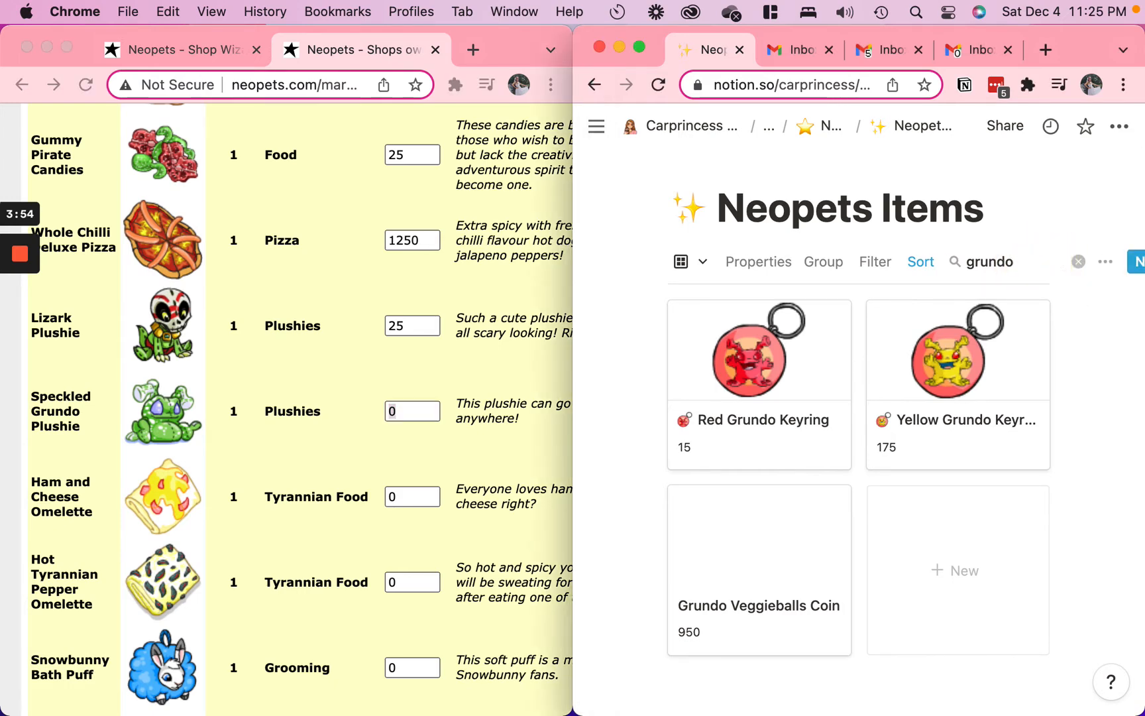
pyautogui.press('super+a')
pyautogui.press('BackSpace')
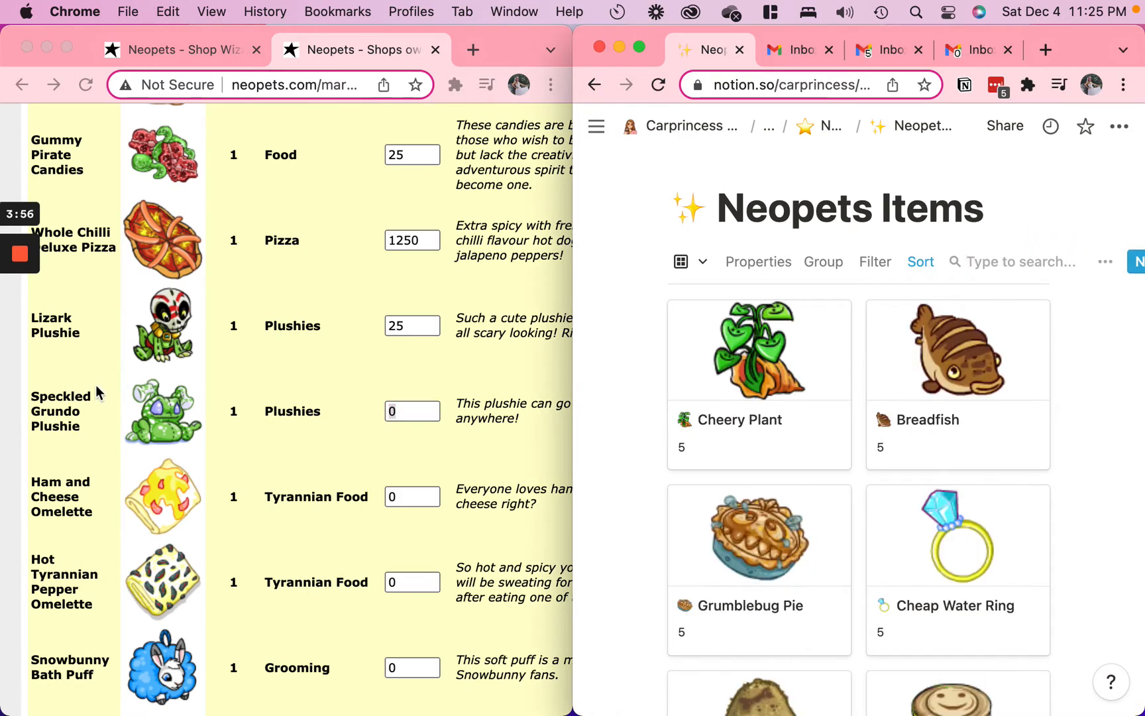
# Create a Neopets Items entry titled Speckled Grundo Plushie using the name from the shop stock, and open it as a full page
pyautogui.click(98, 410)
pyautogui.doubleClick(65, 405)
pyautogui.tripleClick(65, 406)
pyautogui.press('super+c')
pyautogui.click(1071, 262)
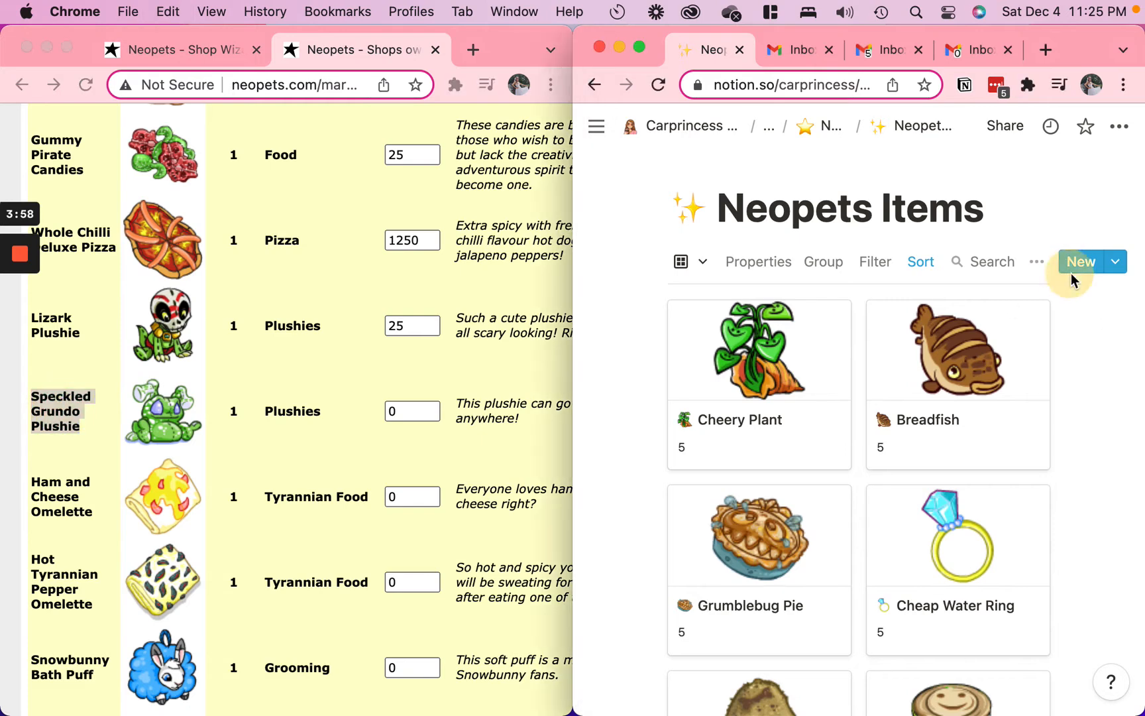
pyautogui.press('super+v')
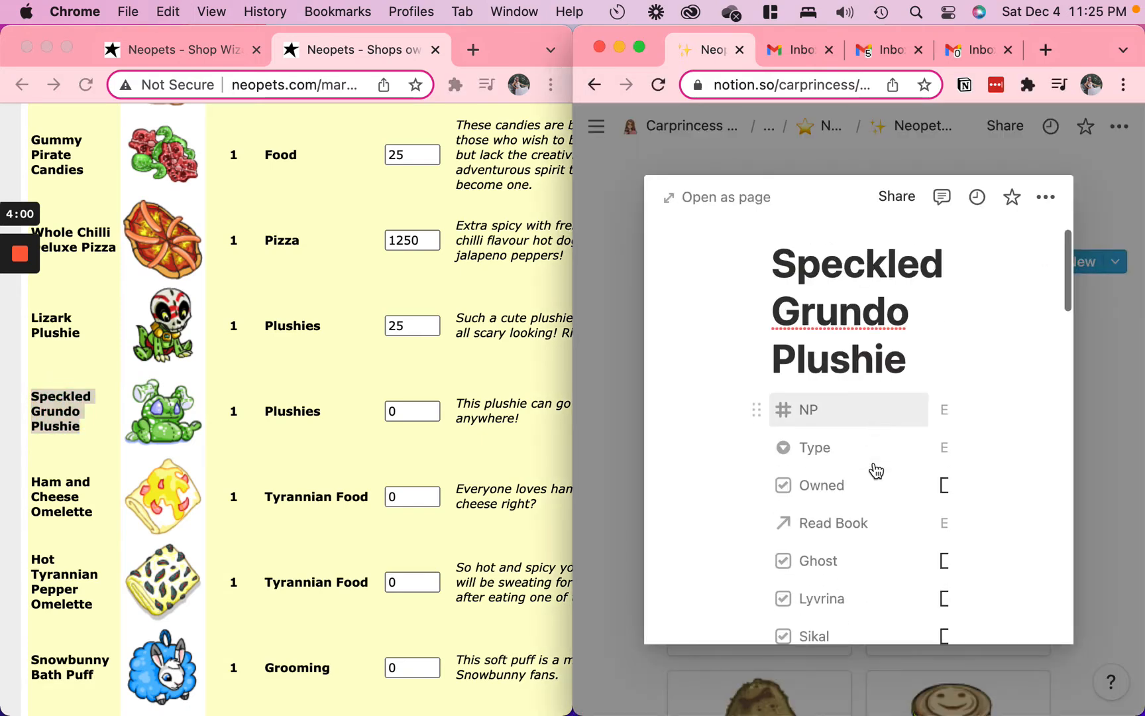
pyautogui.scroll(-2, 859, 444)
pyautogui.click(713, 208)
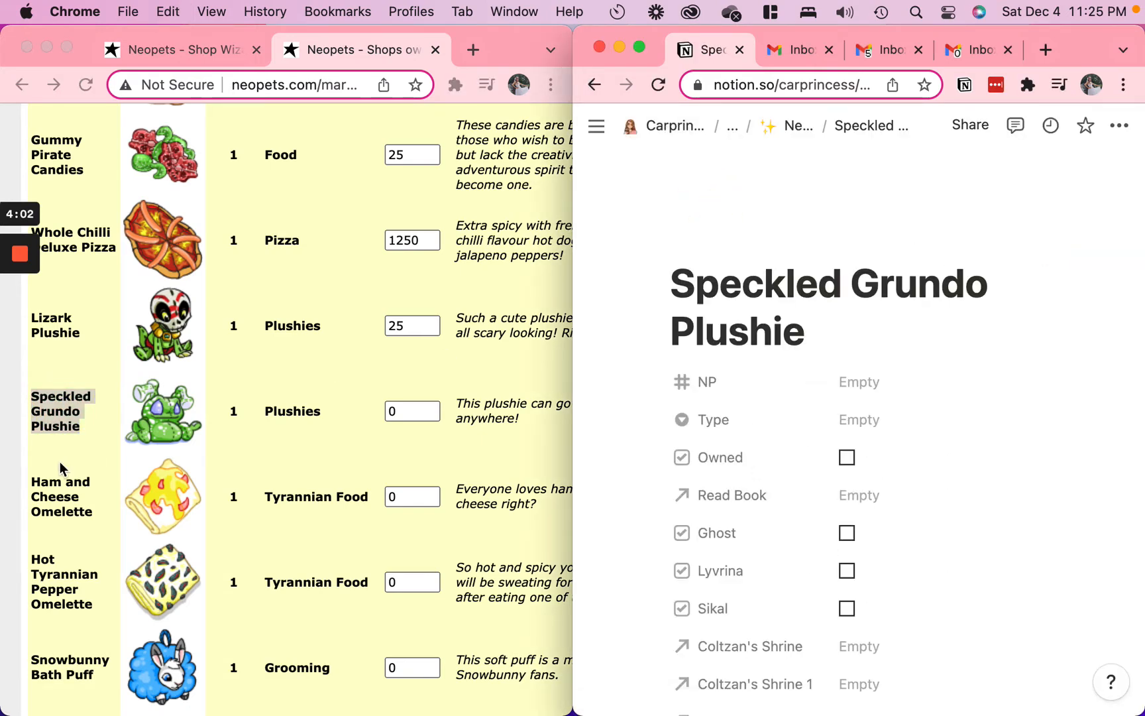
# Copy the address of the Speckled Grundo Plushie shop image and use it as the linked icon of the new entry
pyautogui.click(169, 417)
pyautogui.rightClick(169, 418)
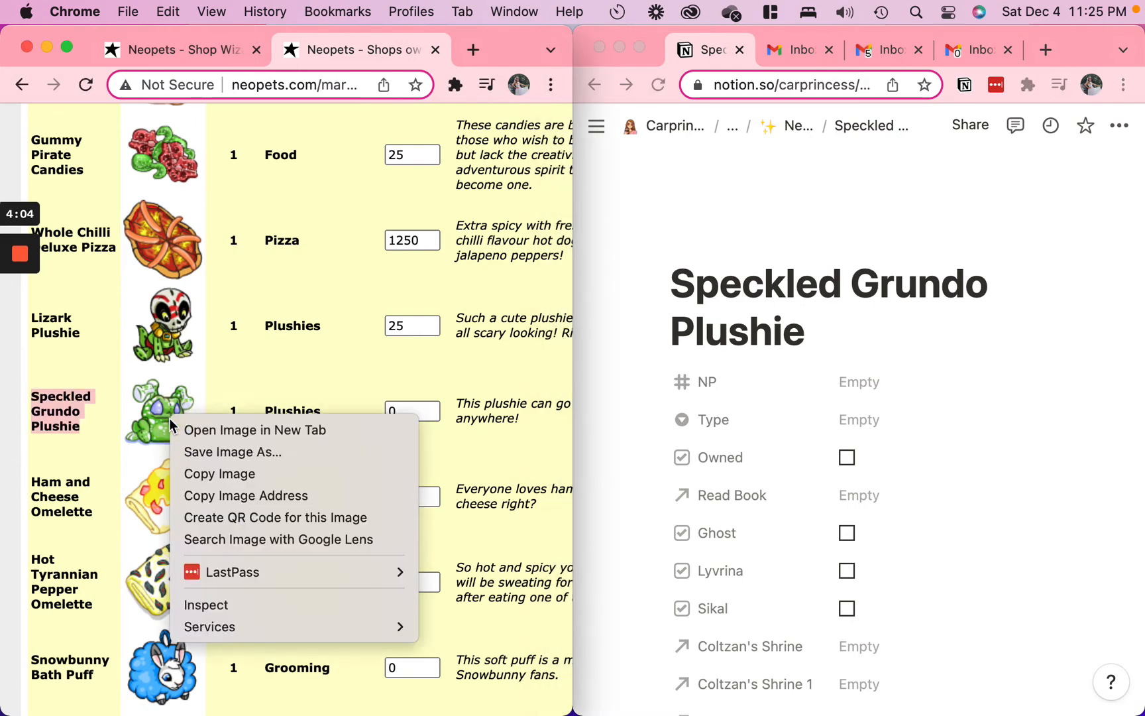
pyautogui.click(199, 496)
pyautogui.click(712, 249)
pyautogui.click(713, 250)
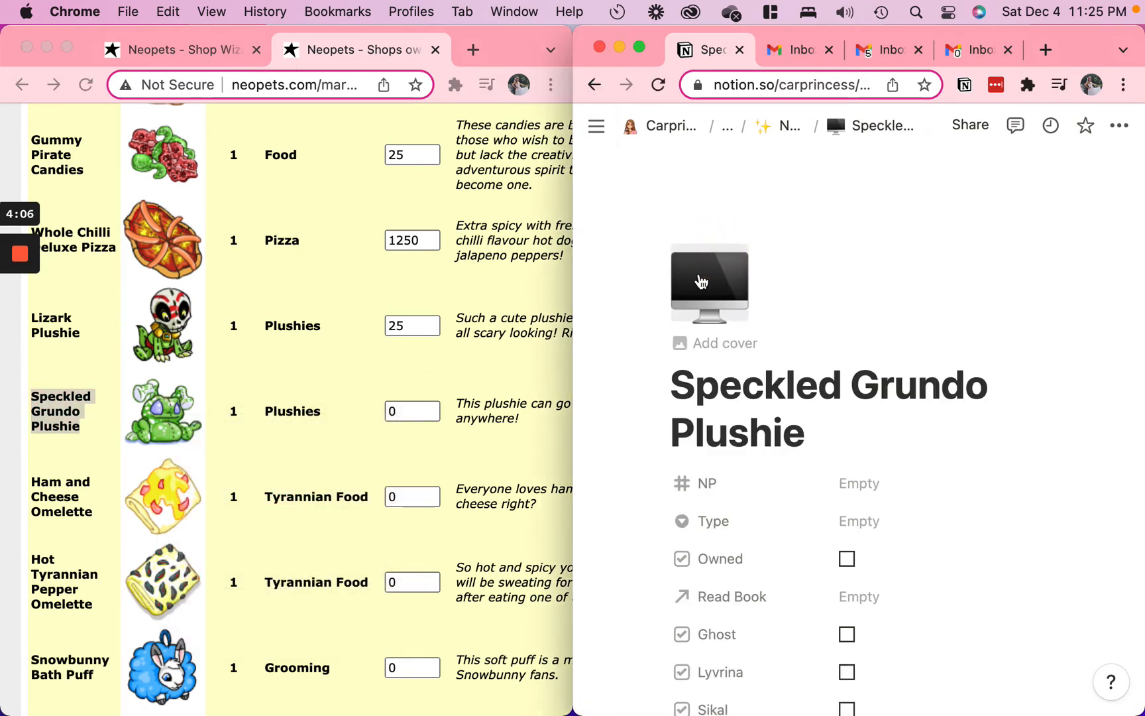
pyautogui.click(698, 278)
pyautogui.click(742, 355)
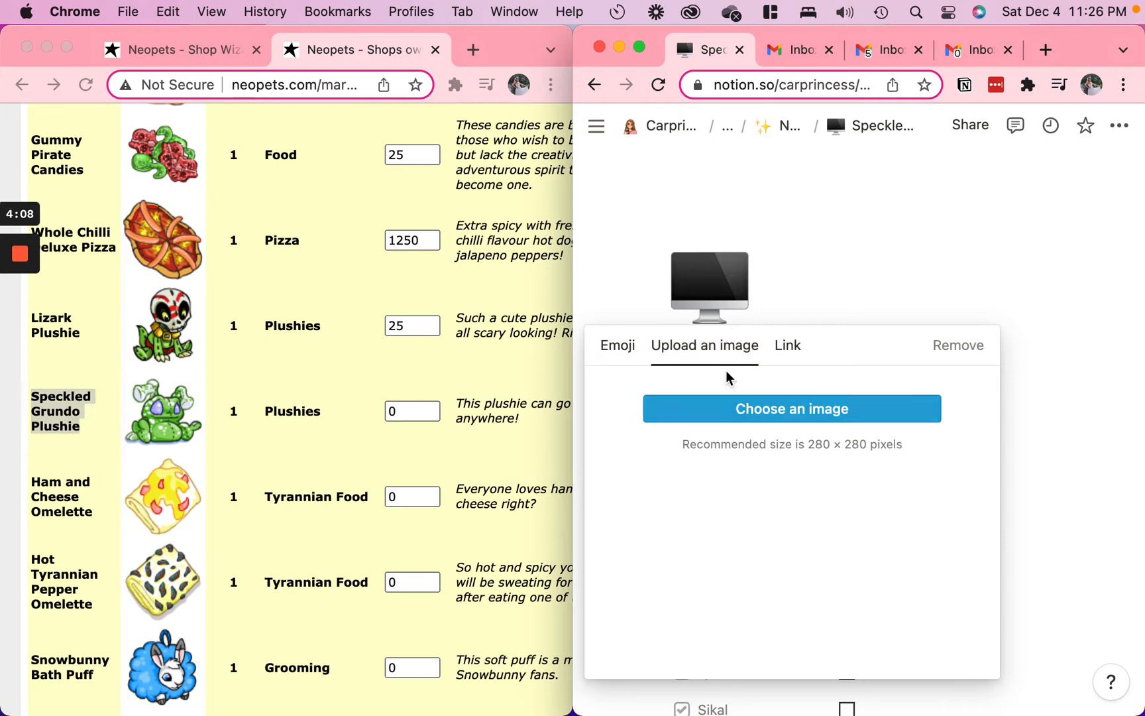
pyautogui.click(778, 351)
pyautogui.press('super+v')
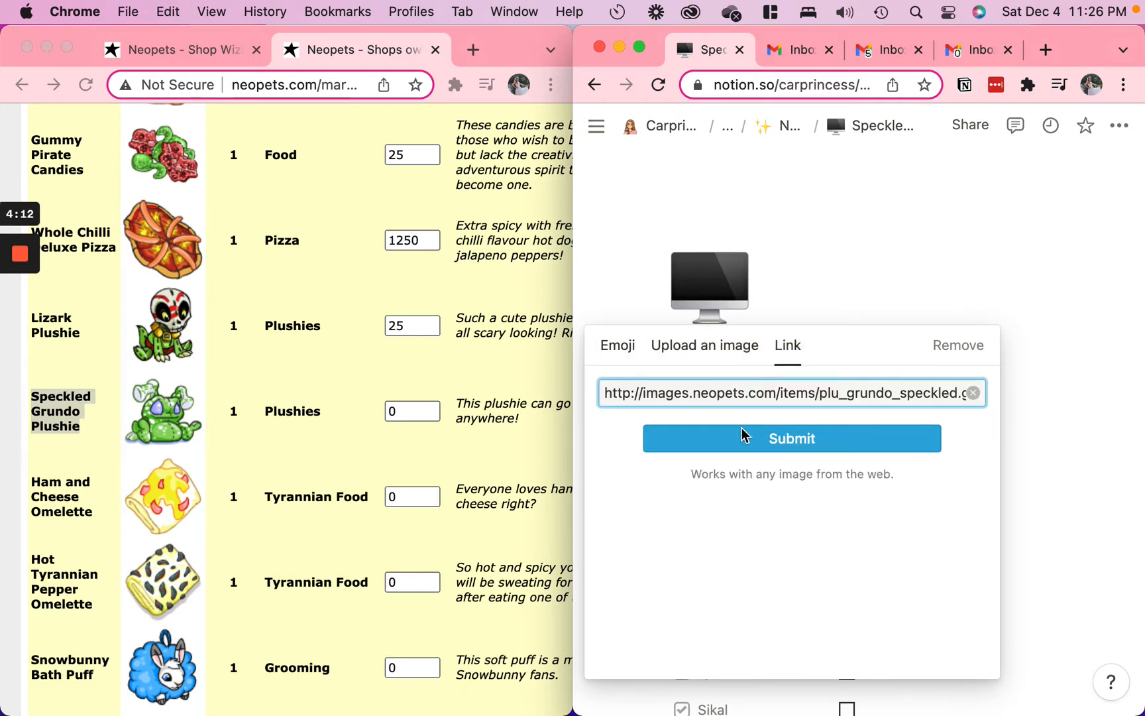
pyautogui.click(741, 431)
# Set the Speckled Grundo Plushie entry's Type to Plushies and mark it as Owned
pyautogui.scroll(-3, 829, 464)
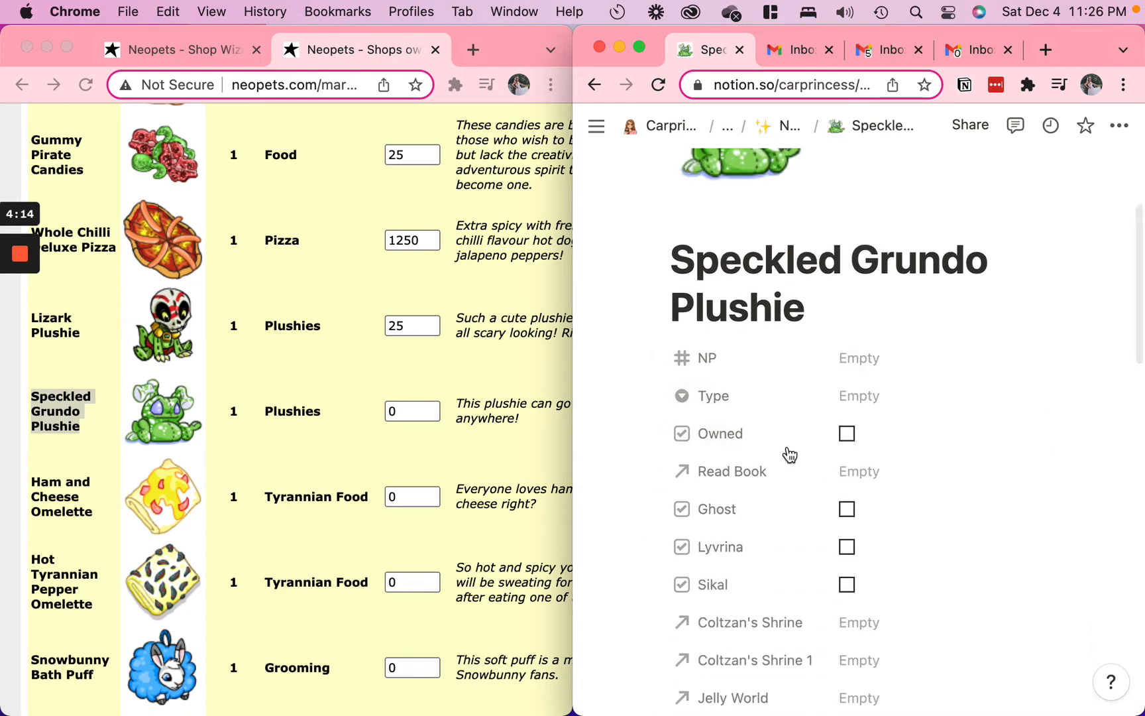
pyautogui.click(870, 398)
pyautogui.write('plu')
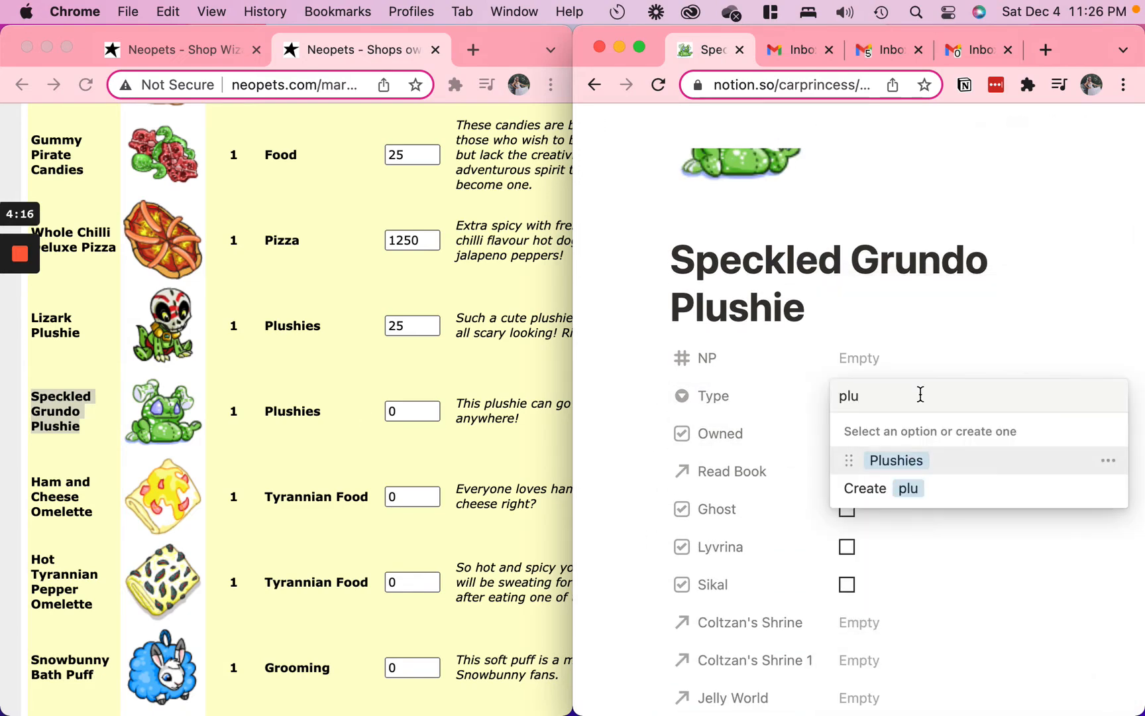
pyautogui.click(871, 464)
pyautogui.scroll(-1, 943, 413)
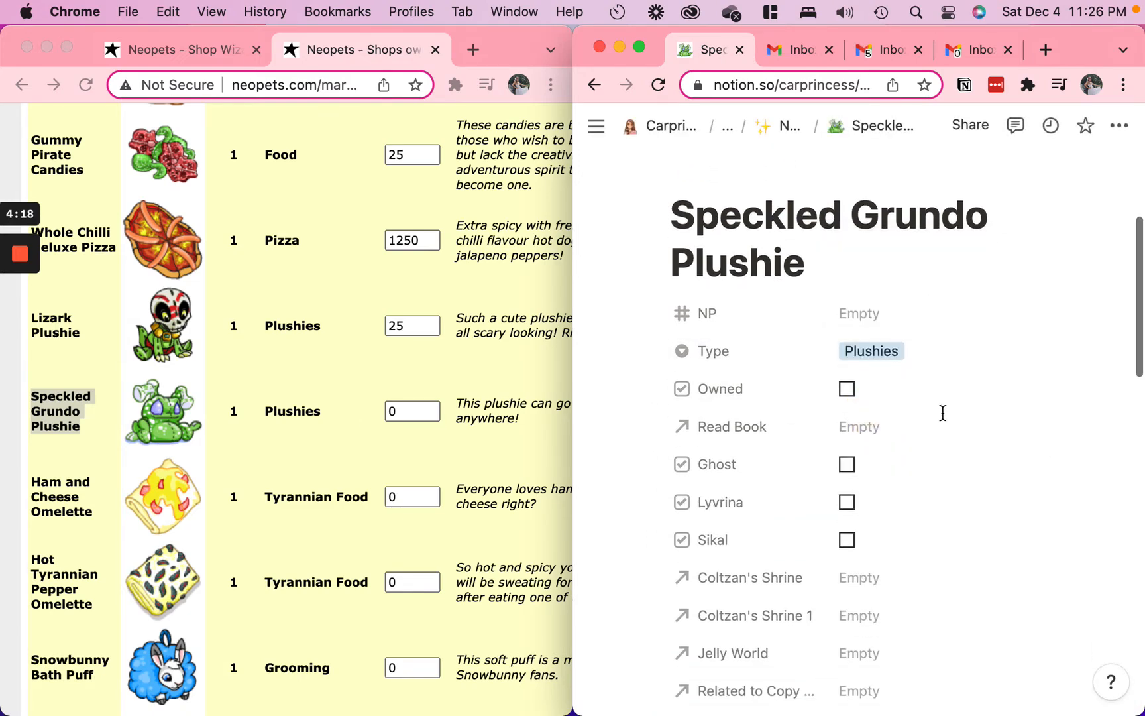
pyautogui.scroll(-1, 943, 412)
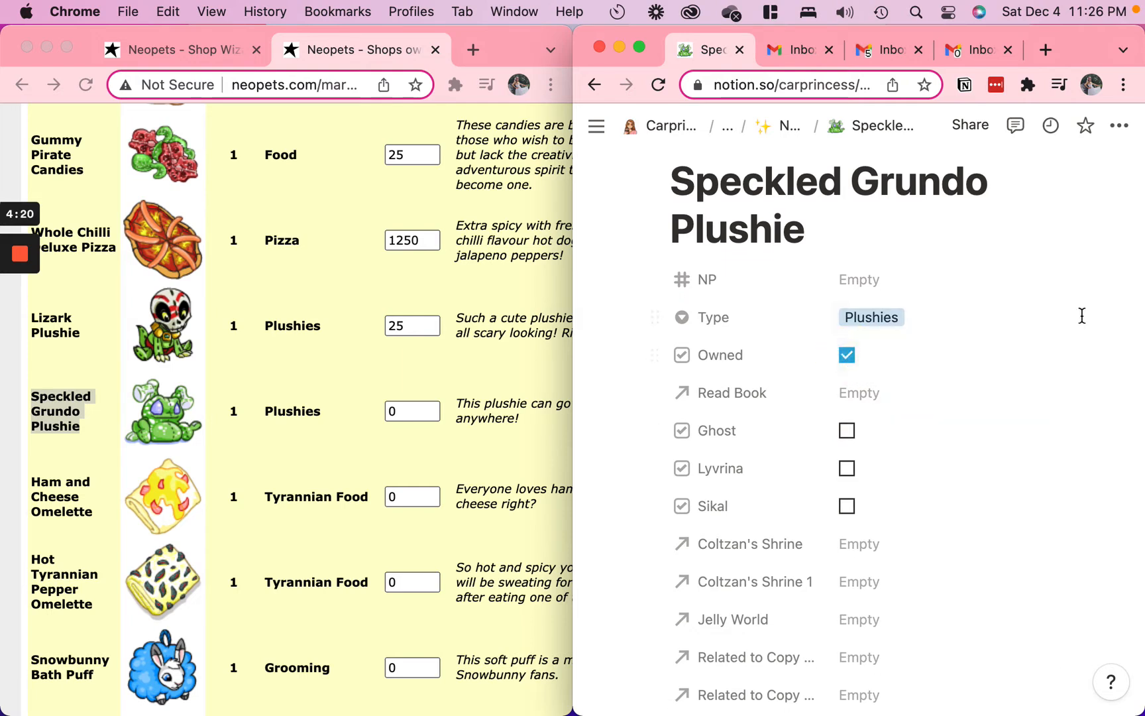
pyautogui.scroll(-2, 941, 527)
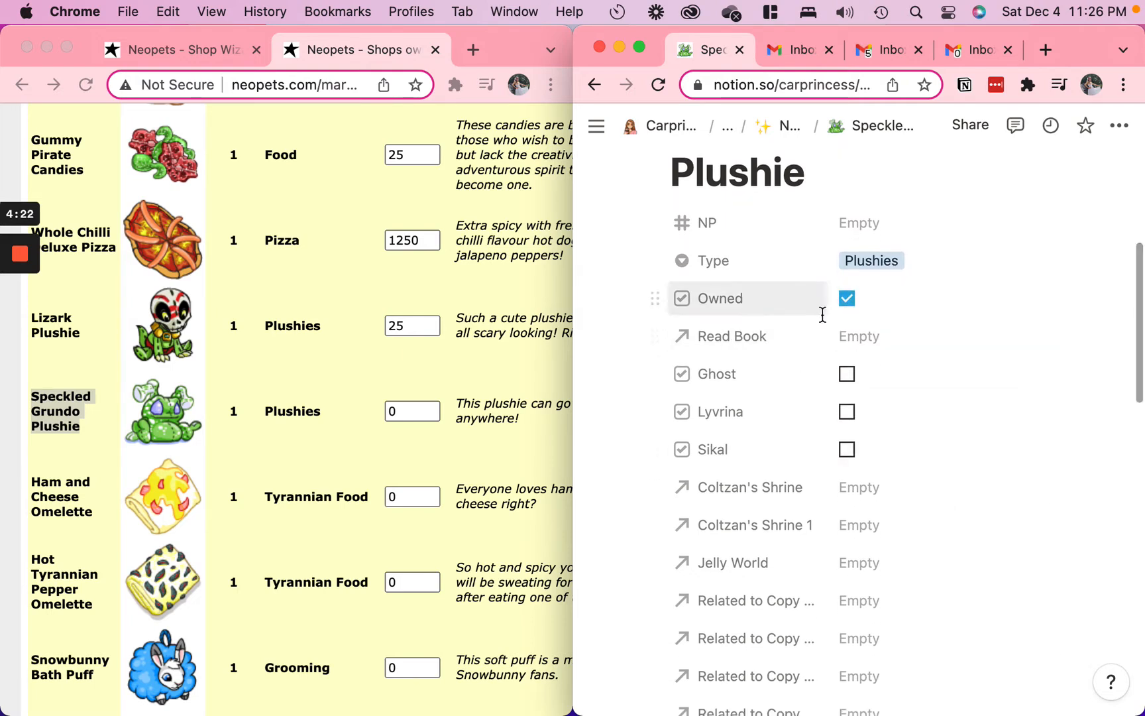
# Clear the stray image link from the entry's page body and apply the Item template
pyautogui.scroll(-15, 1038, 460)
pyautogui.scroll(-5, 1039, 458)
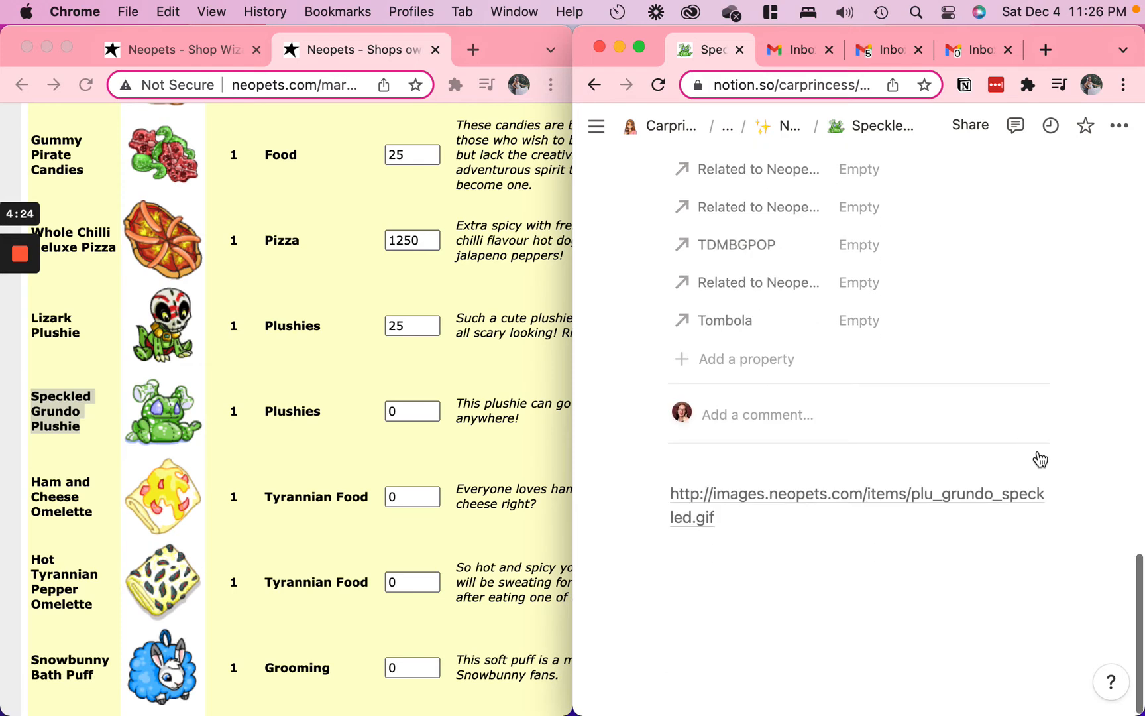
pyautogui.moveTo(745, 508); pyautogui.dragTo(686, 493)
pyautogui.write('h')
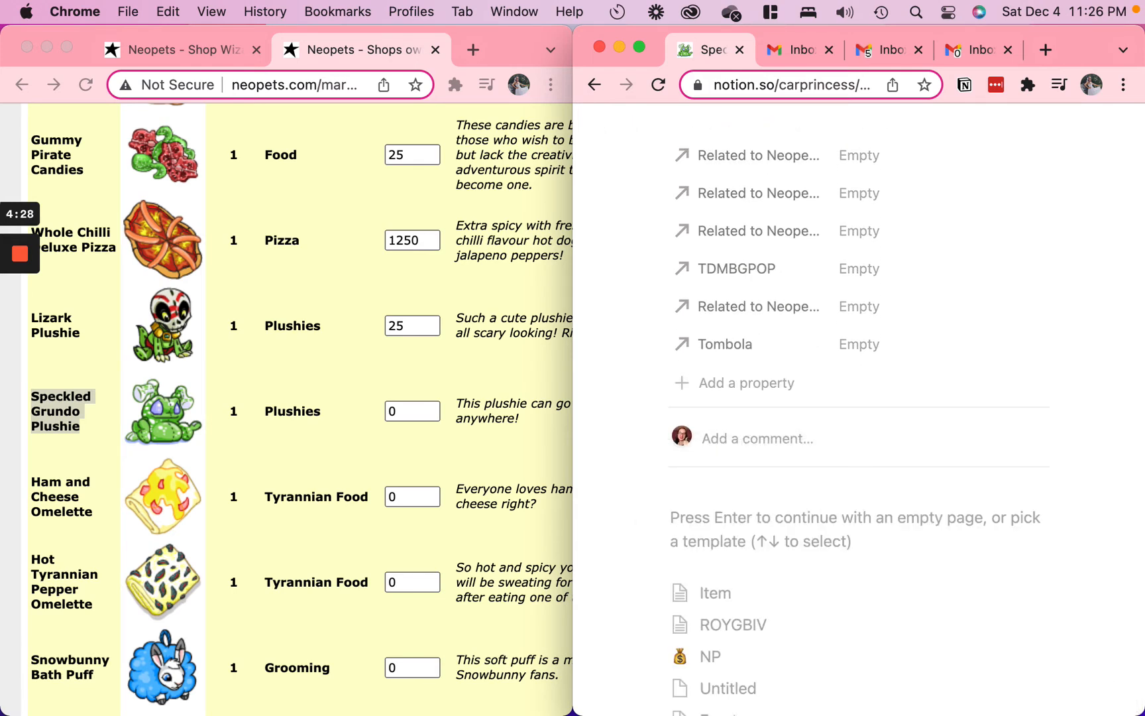
pyautogui.click(711, 615)
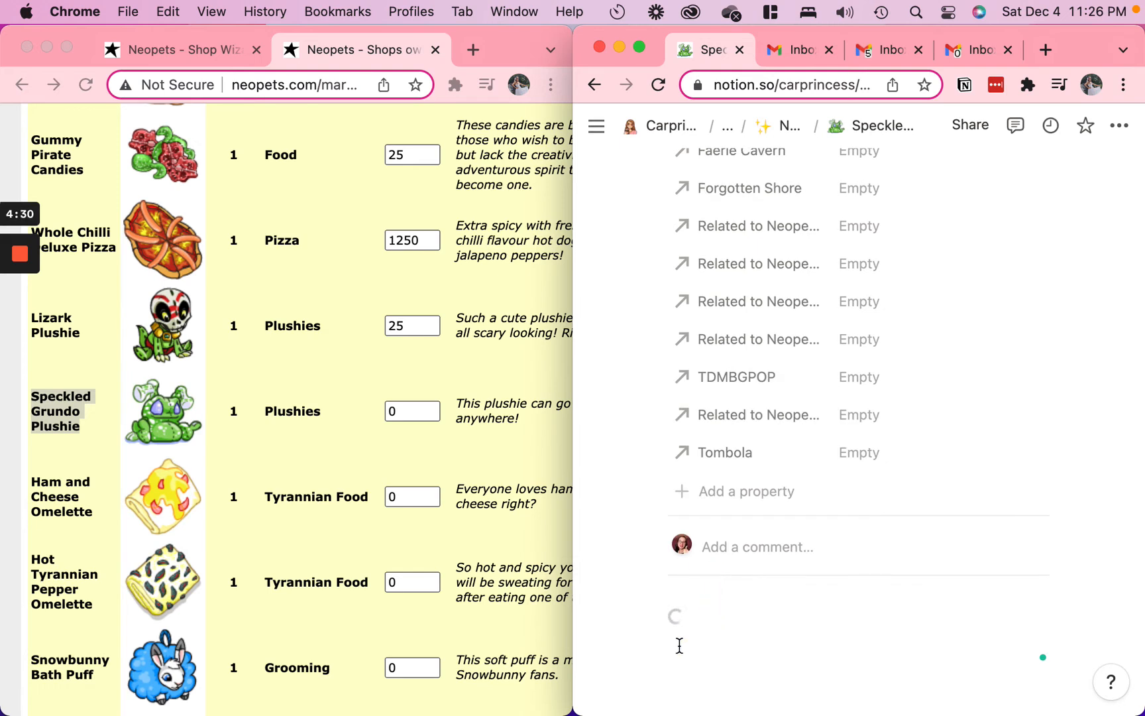
# Embed the copied Speckled Grundo Plushie image link in the empty image block of the page body
pyautogui.scroll(-3, 744, 665)
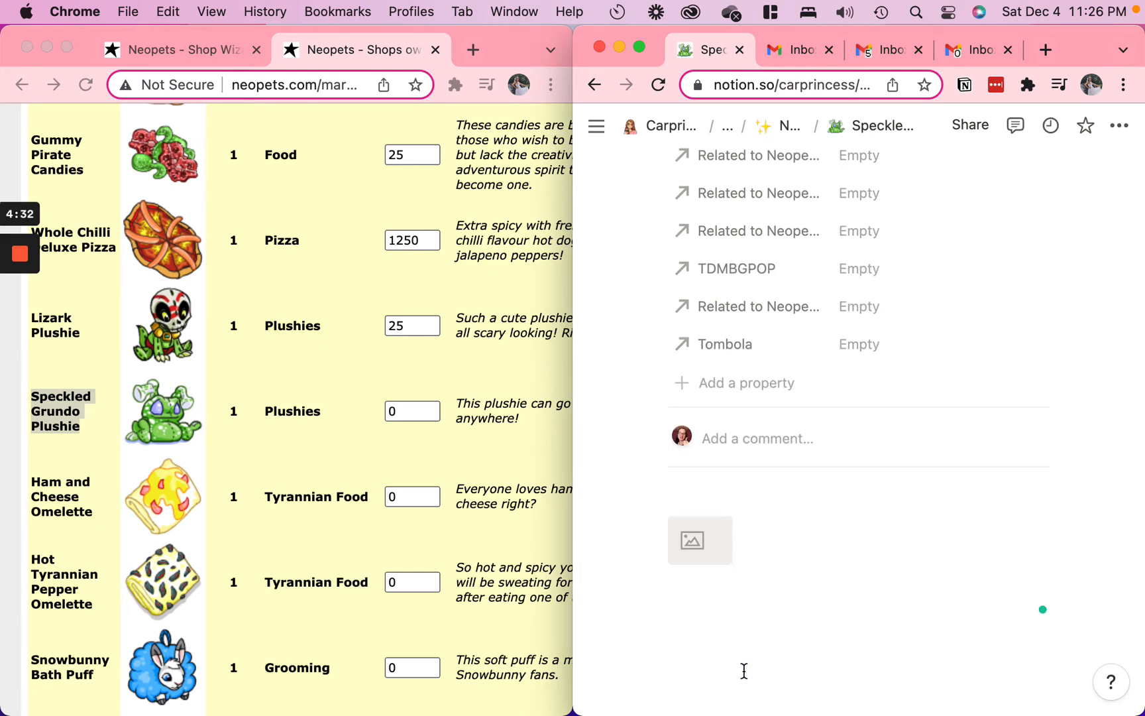
pyautogui.click(689, 502)
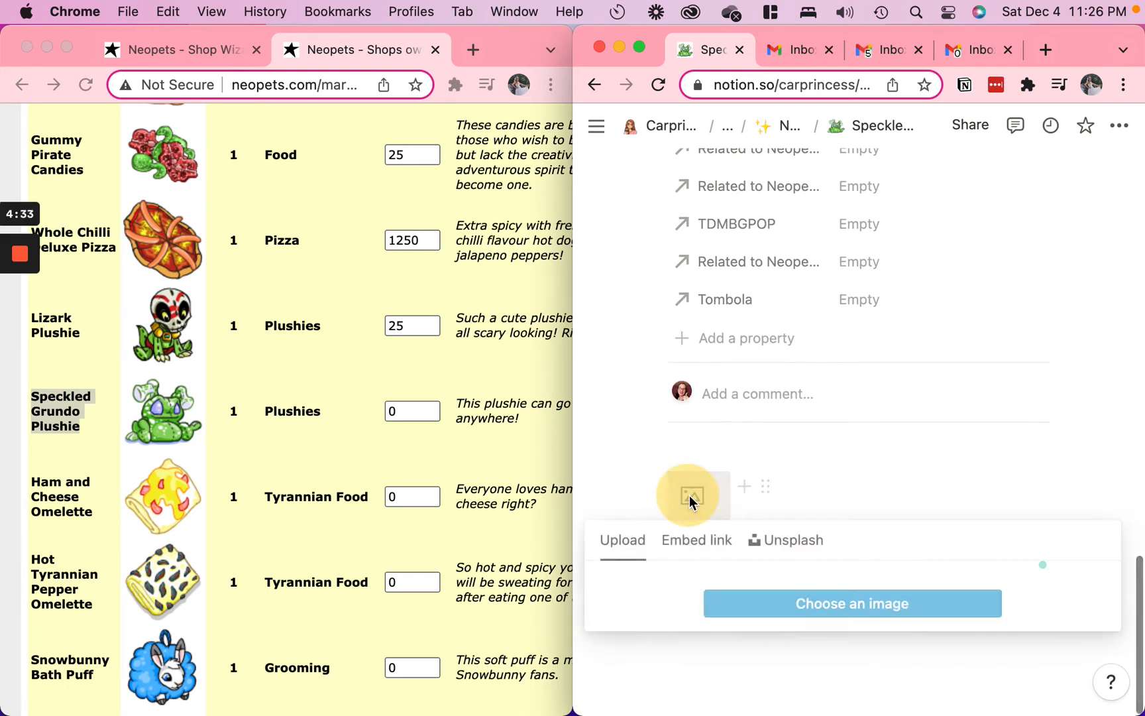
pyautogui.click(703, 541)
pyautogui.press('cmd+v')
pyautogui.click(779, 631)
# Copy the plushie's shop description "This plushie can go with you anywhere!" into the page body beside the image
pyautogui.tripleClick(499, 409)
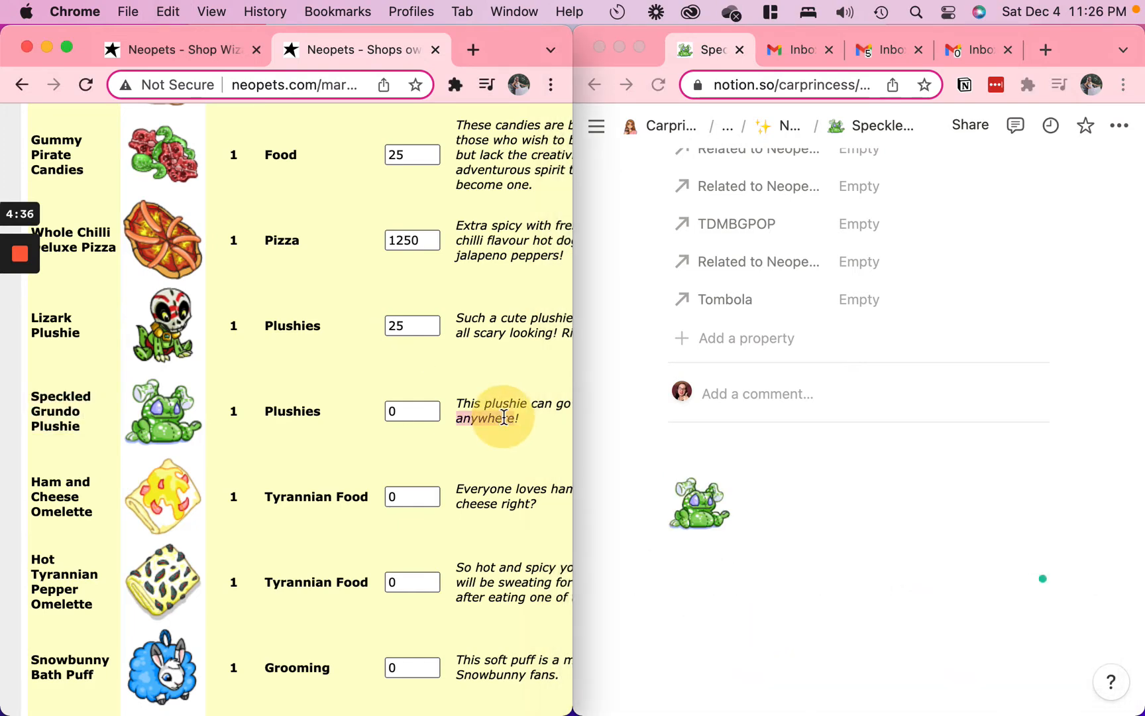
pyautogui.press('cmd+c')
pyautogui.click(843, 503)
pyautogui.press('cmd+v')
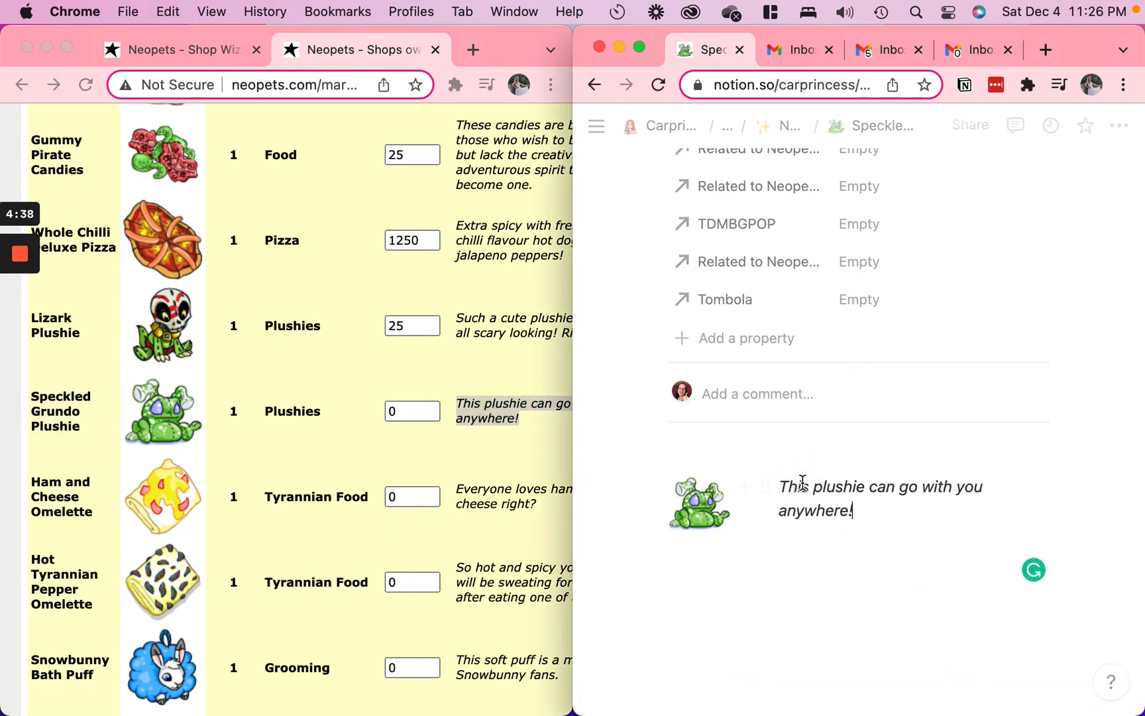
# Copy the entry's title and run a new Shop Wizard search for Speckled Grundo Plushie
pyautogui.scroll(10, 795, 482)
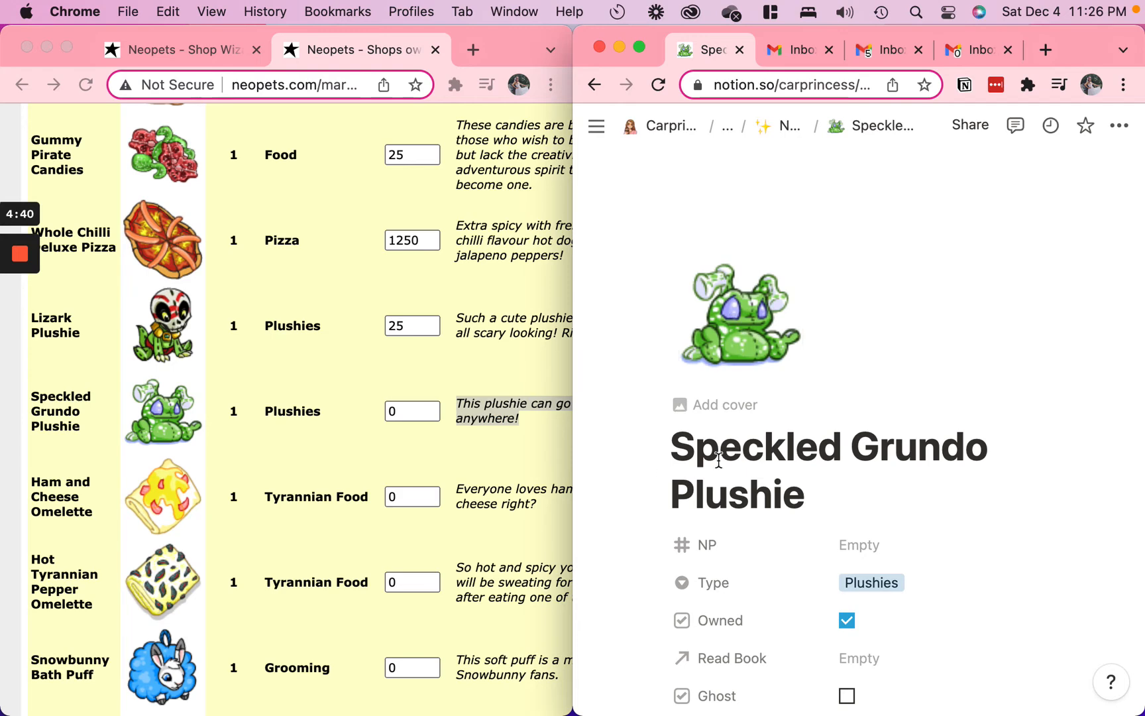
pyautogui.moveTo(809, 498); pyautogui.dragTo(311, 121)
pyautogui.click(218, 58)
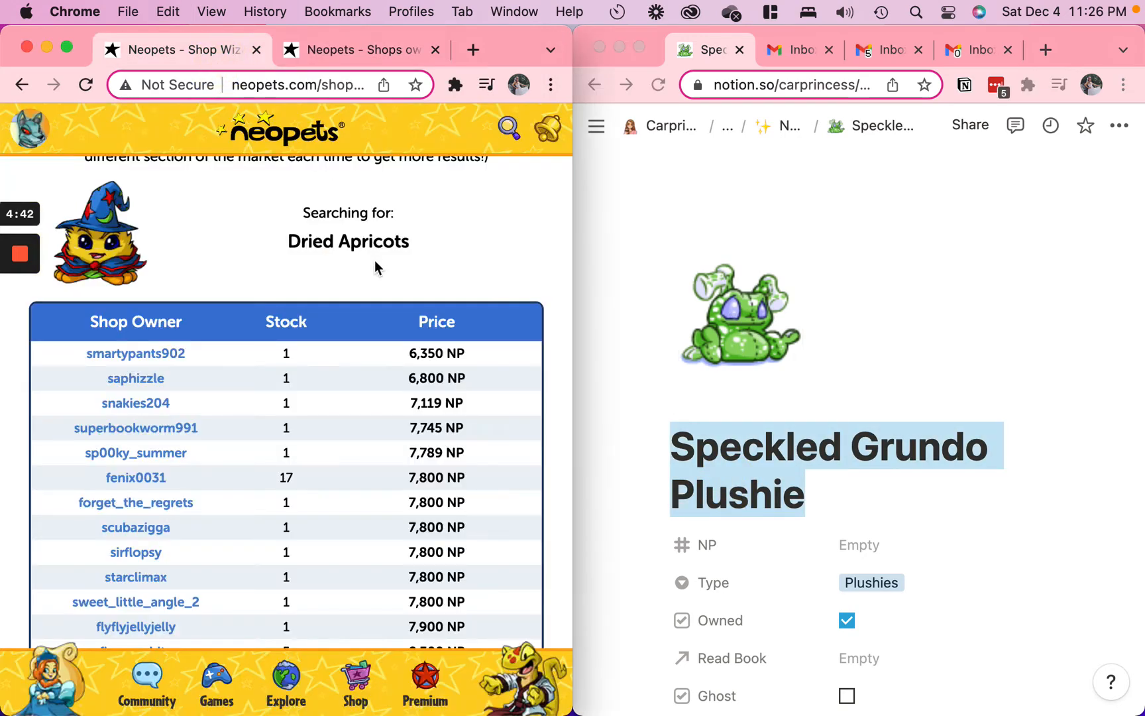
pyautogui.scroll(-10, 285, 397)
pyautogui.click(360, 527)
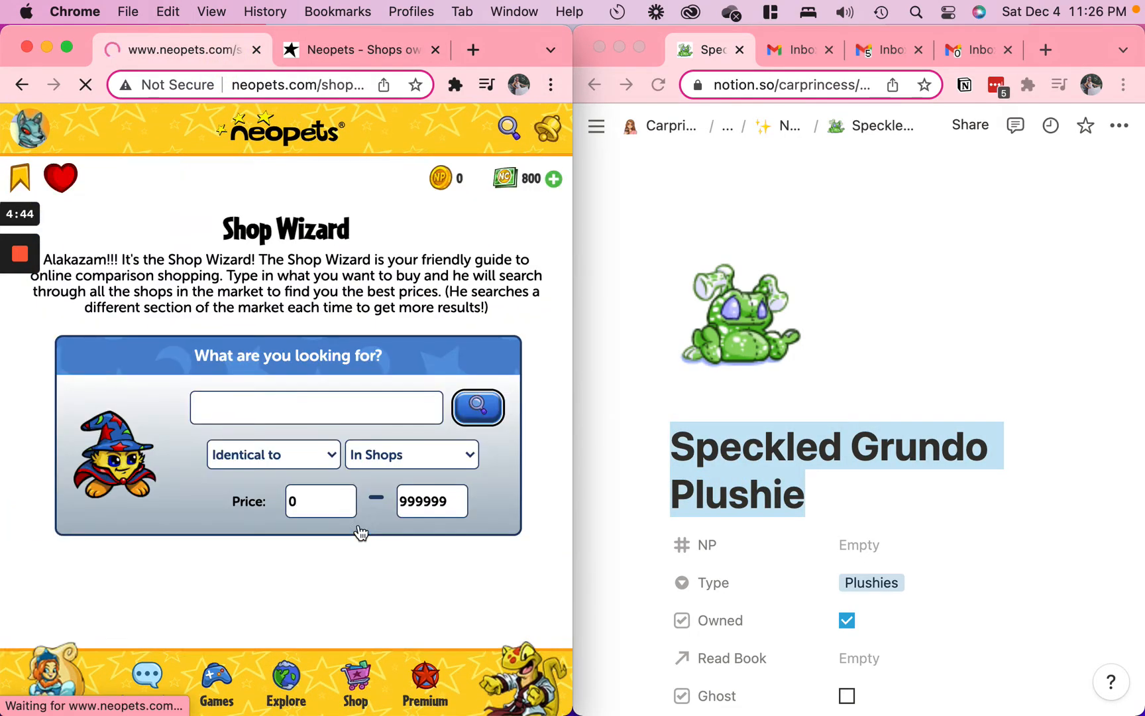
pyautogui.click(327, 406)
pyautogui.press('cmd+v')
pyautogui.click(499, 417)
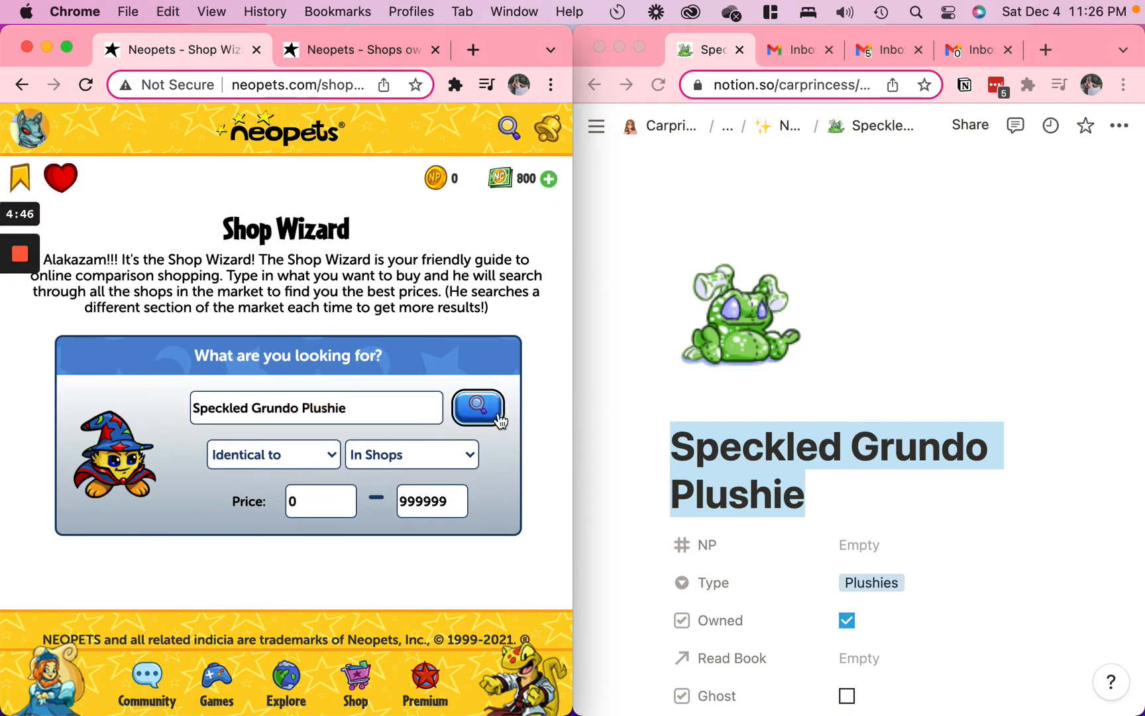
pyautogui.click(475, 415)
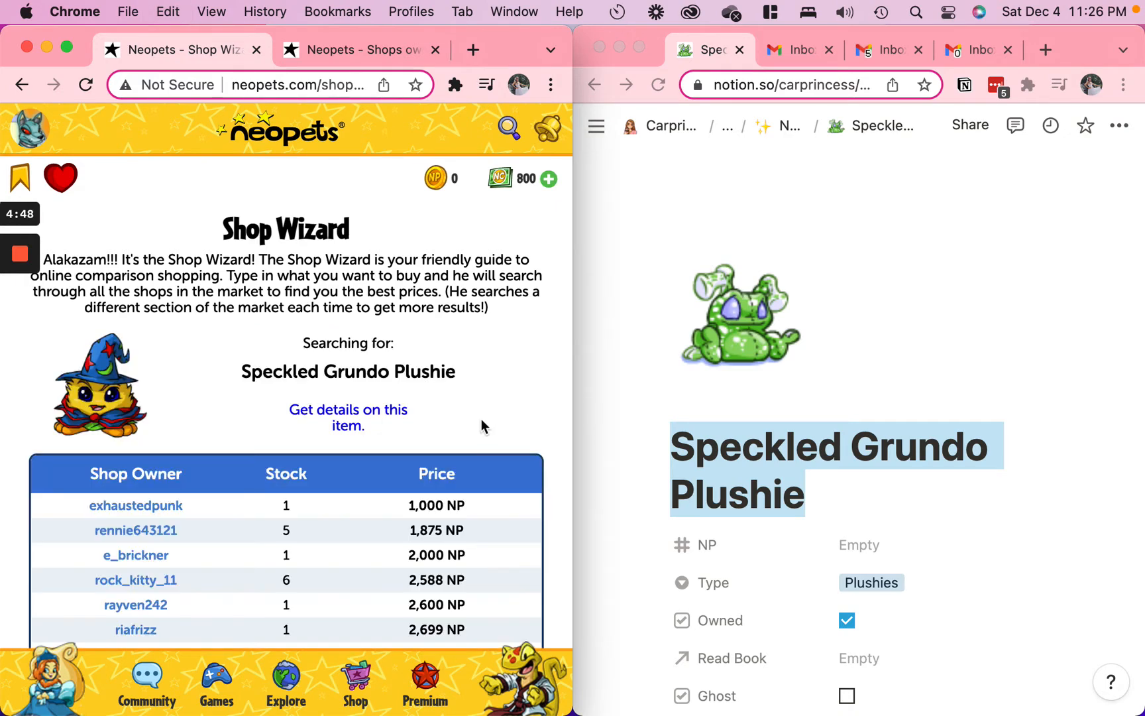
# Return to the Speckled Grundo Plushie entry and set its NP value to 1500
pyautogui.click(786, 130)
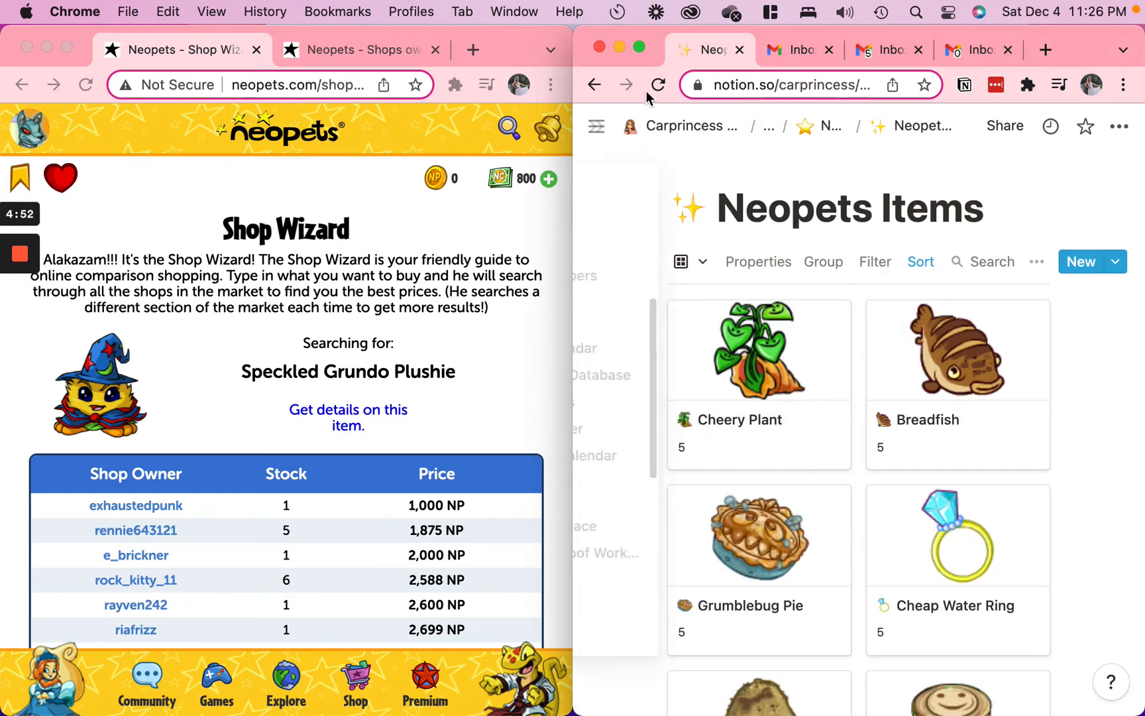
pyautogui.click(595, 84)
pyautogui.click(887, 403)
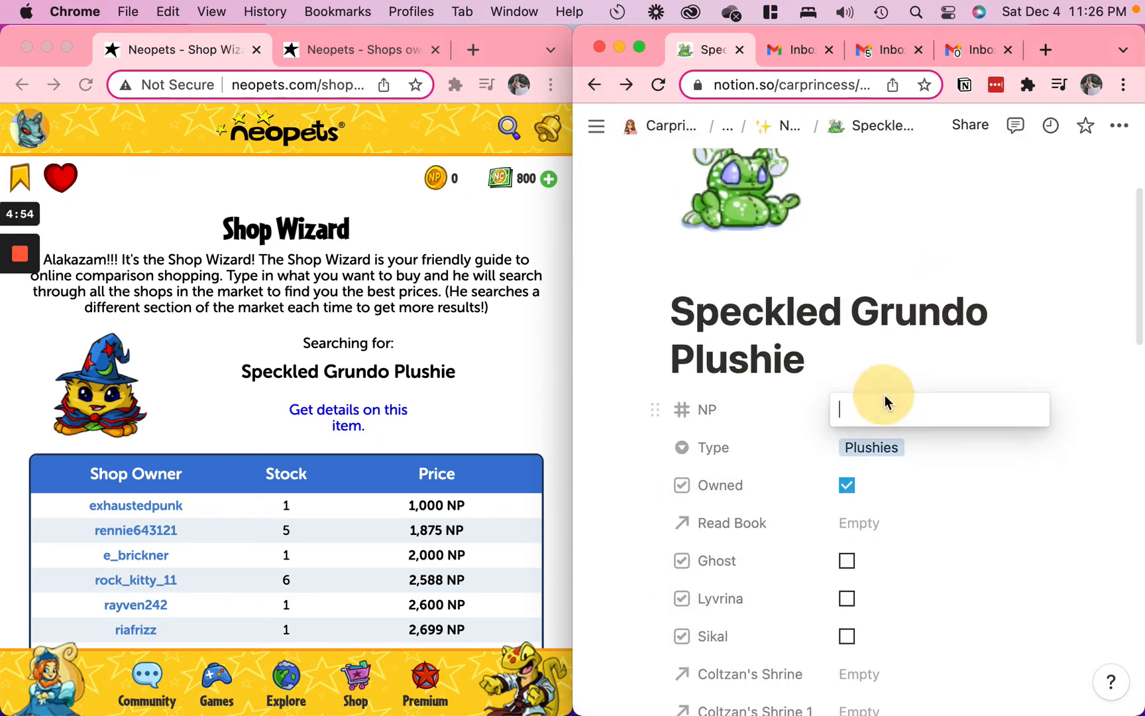
pyautogui.write('1500')
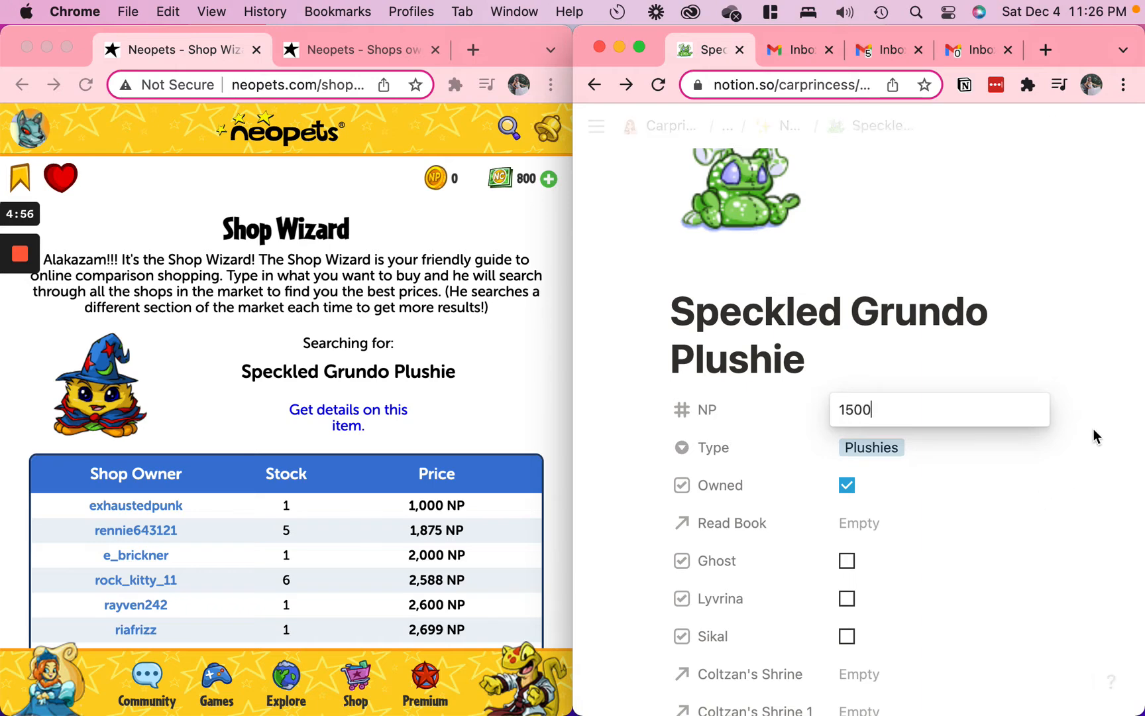
pyautogui.click(1095, 436)
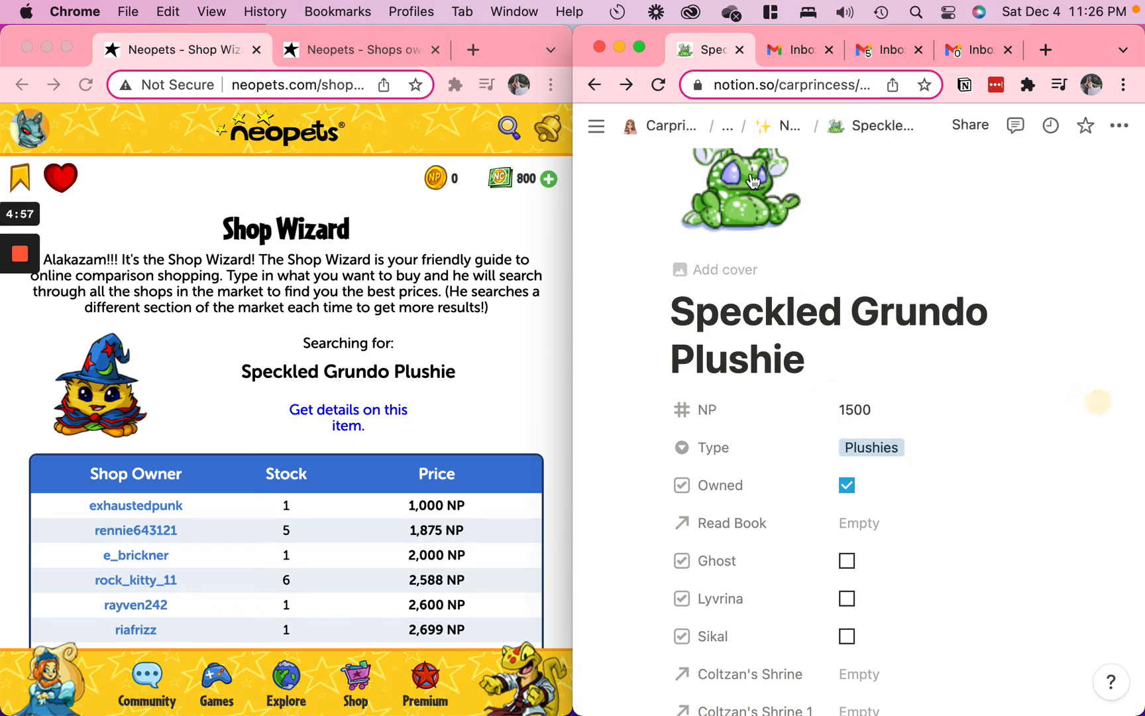
# Set the price of Speckled Grundo Plushie in the shop stock to 2000
pyautogui.click(325, 63)
pyautogui.click(397, 411)
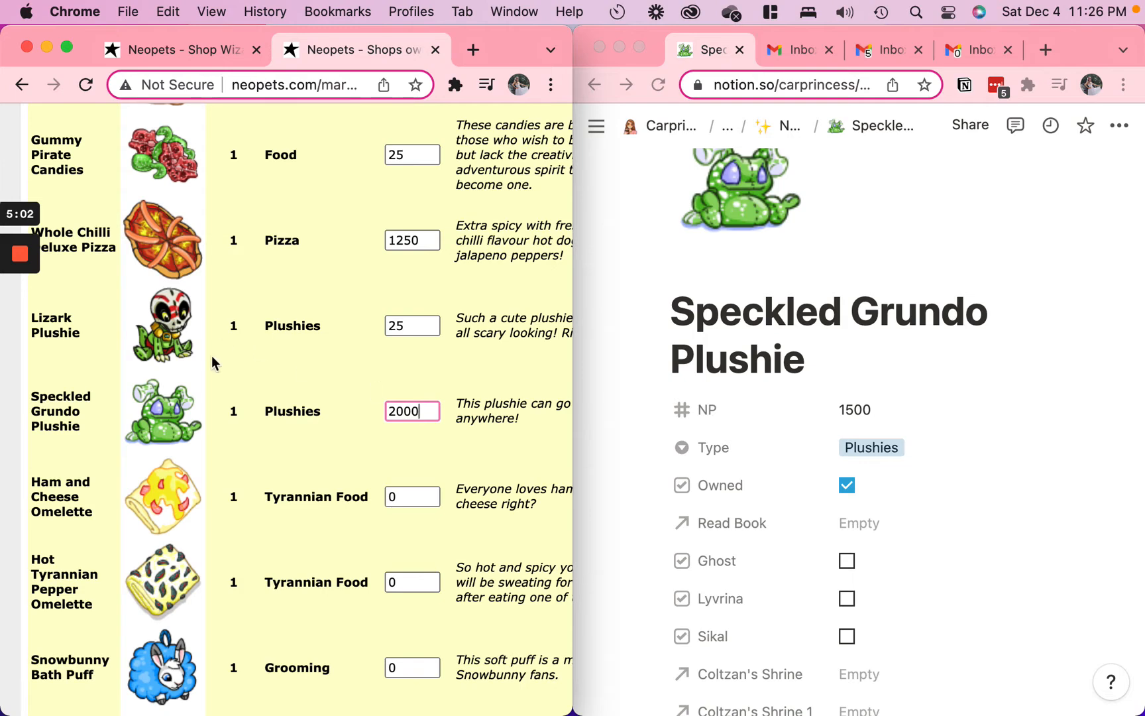
pyautogui.click(941, 422)
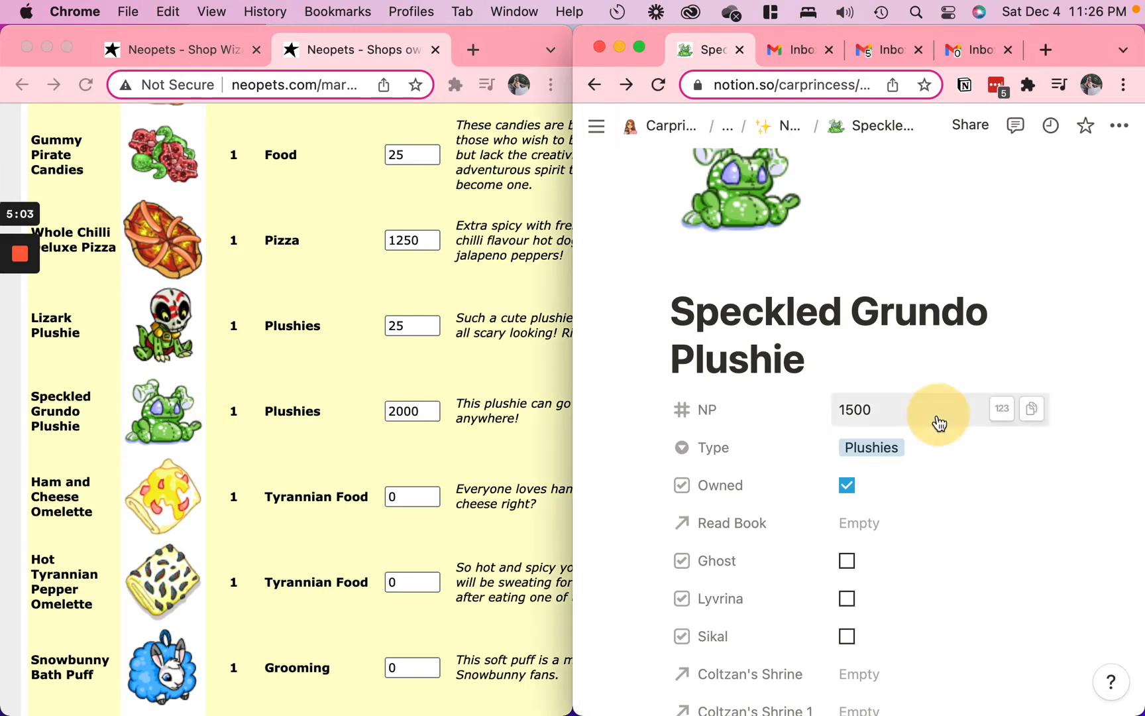
# Search the Neopets Items database for "ham" and set the shop price of Ham and Cheese Omelette to 100
pyautogui.click(786, 129)
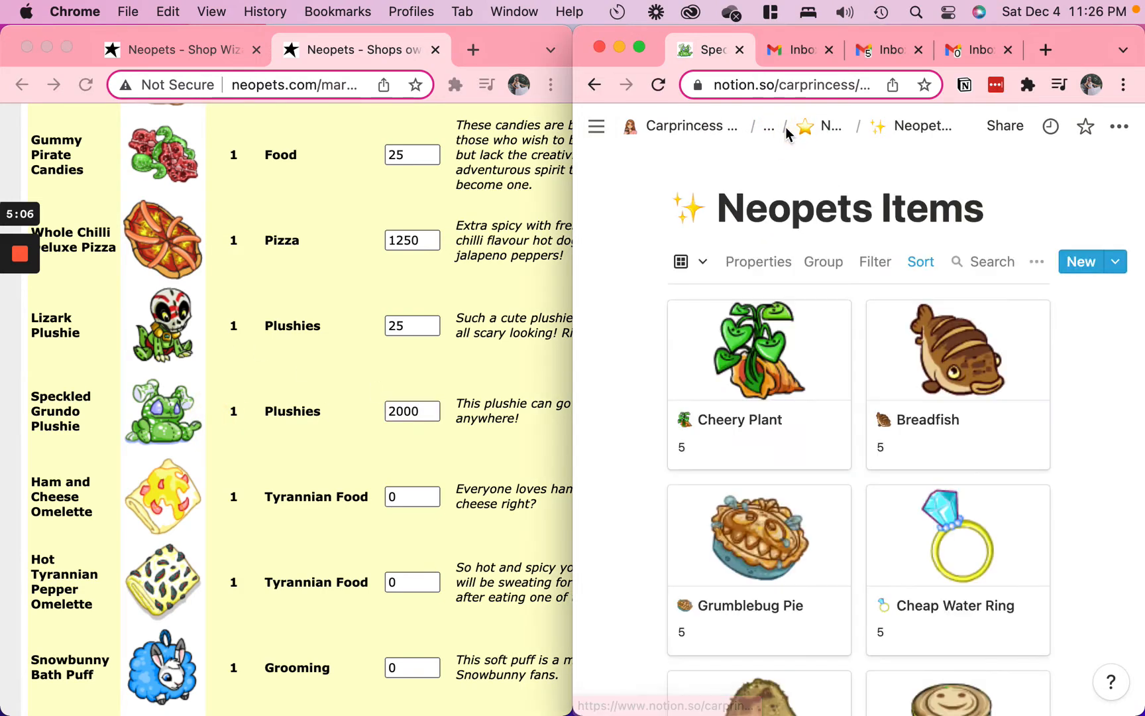
pyautogui.click(989, 263)
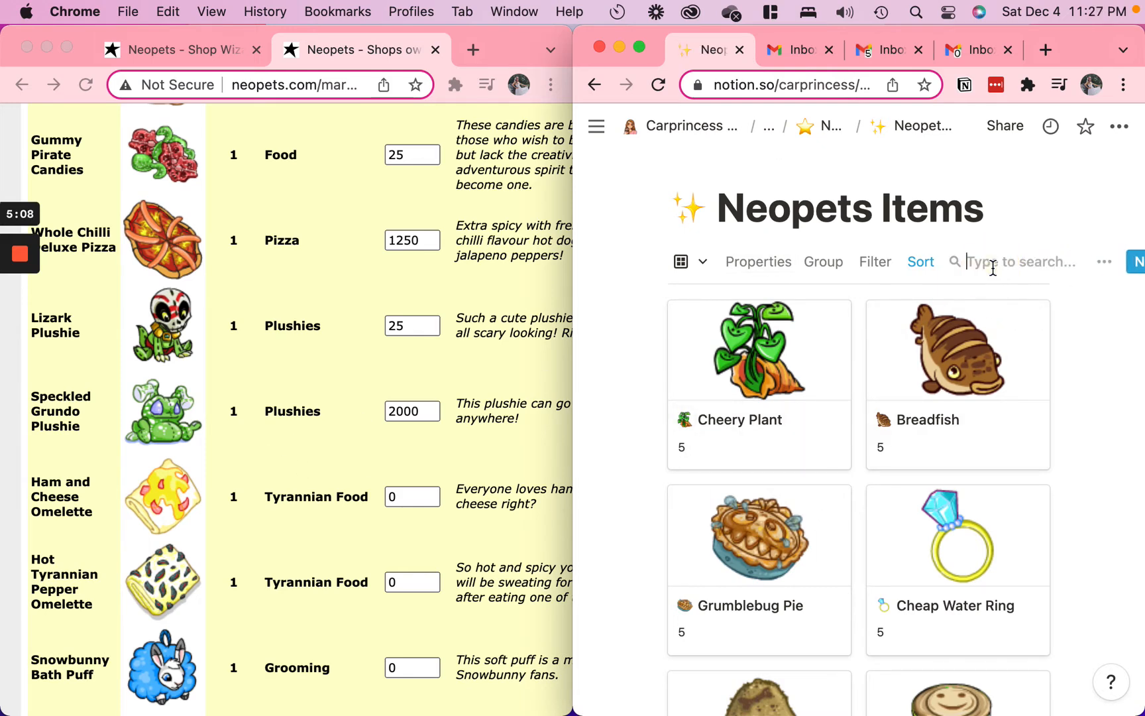
pyautogui.write('ham')
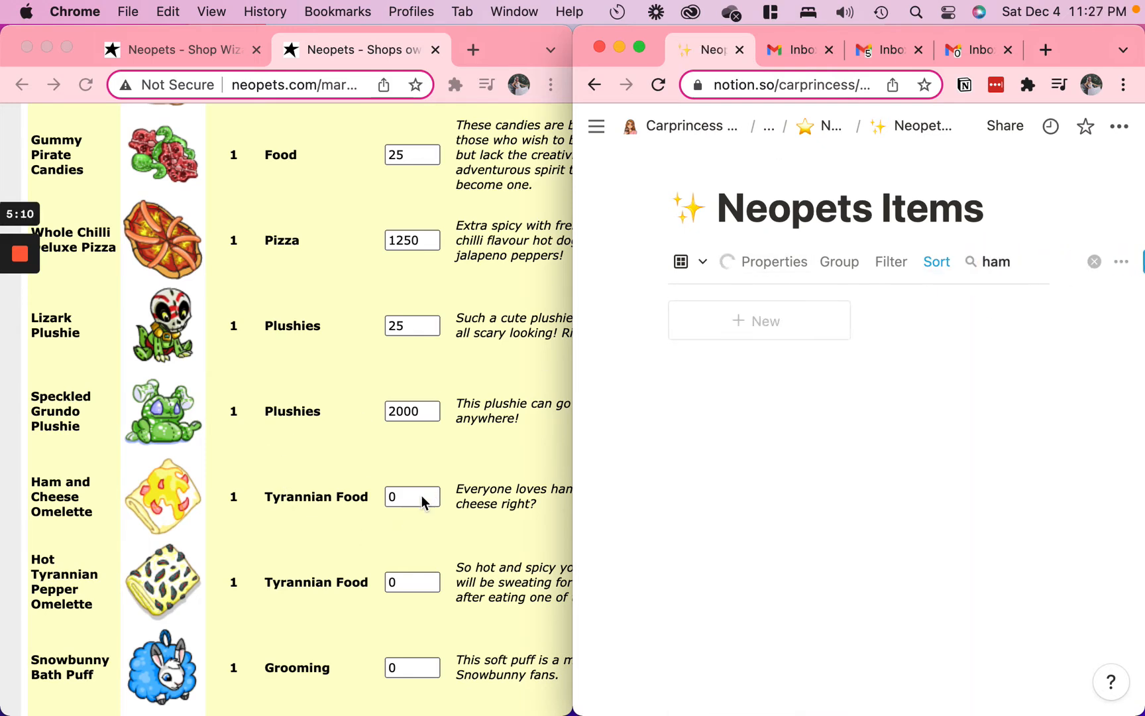
pyautogui.click(422, 497)
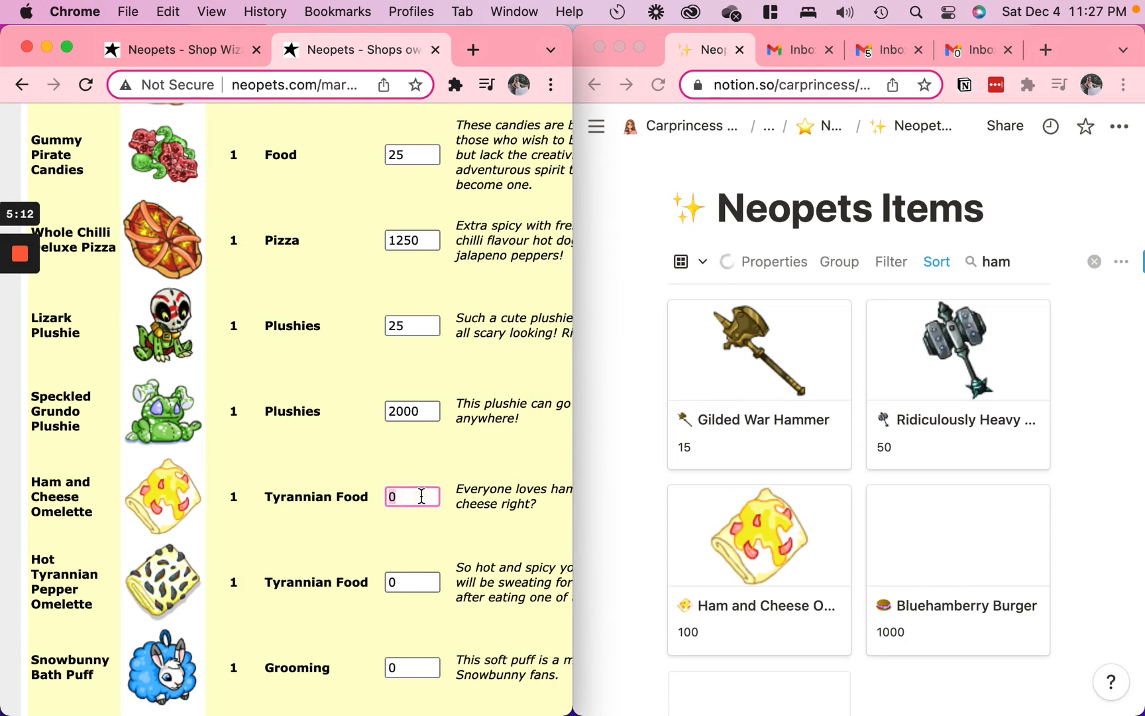
pyautogui.write('00')
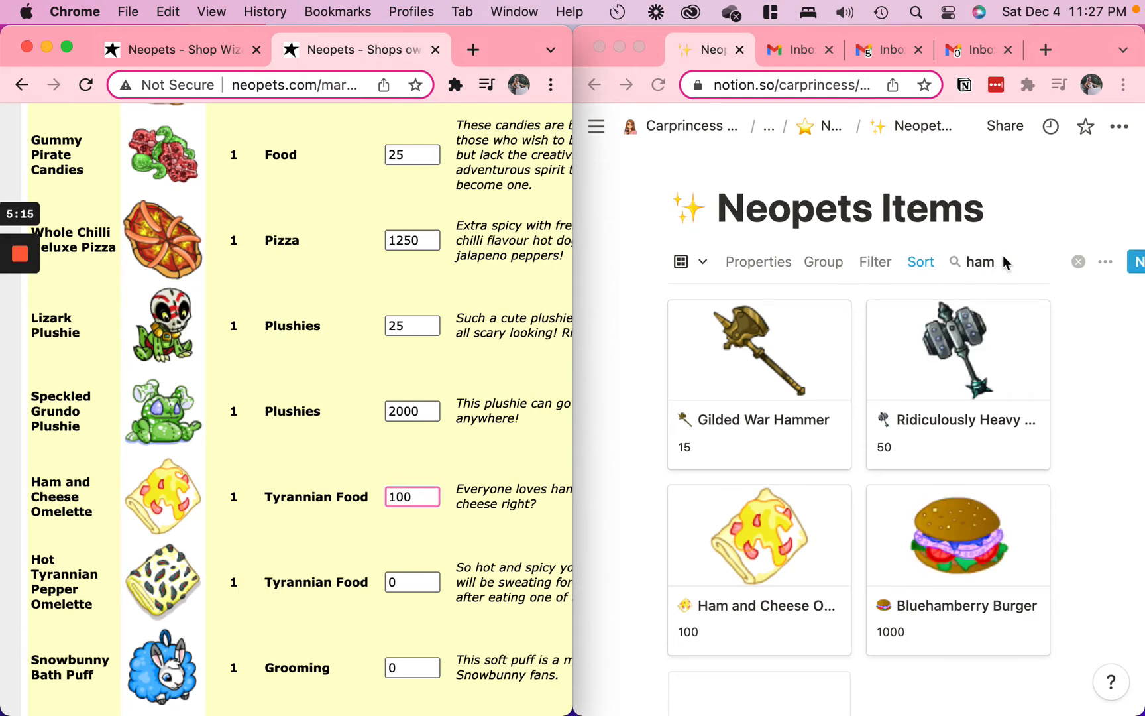
# Search the Neopets Items database for "hot" and look through the entries for Hot Tyrannian Pepper Omelette
pyautogui.click(1008, 256)
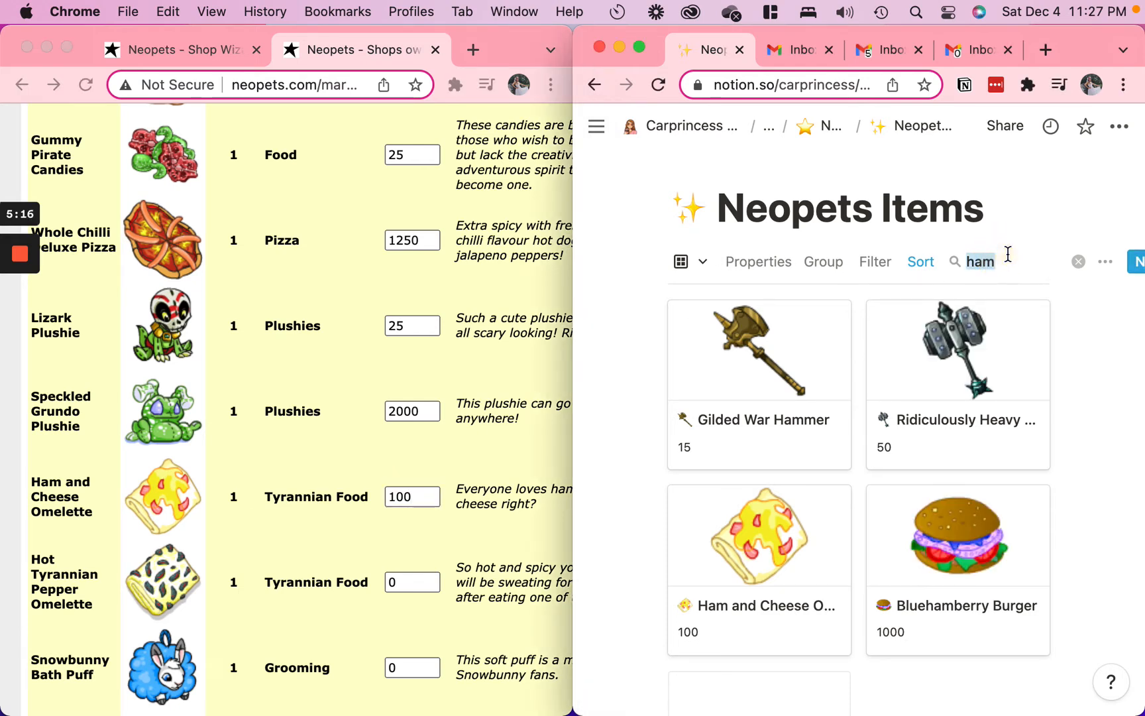
pyautogui.write('hot')
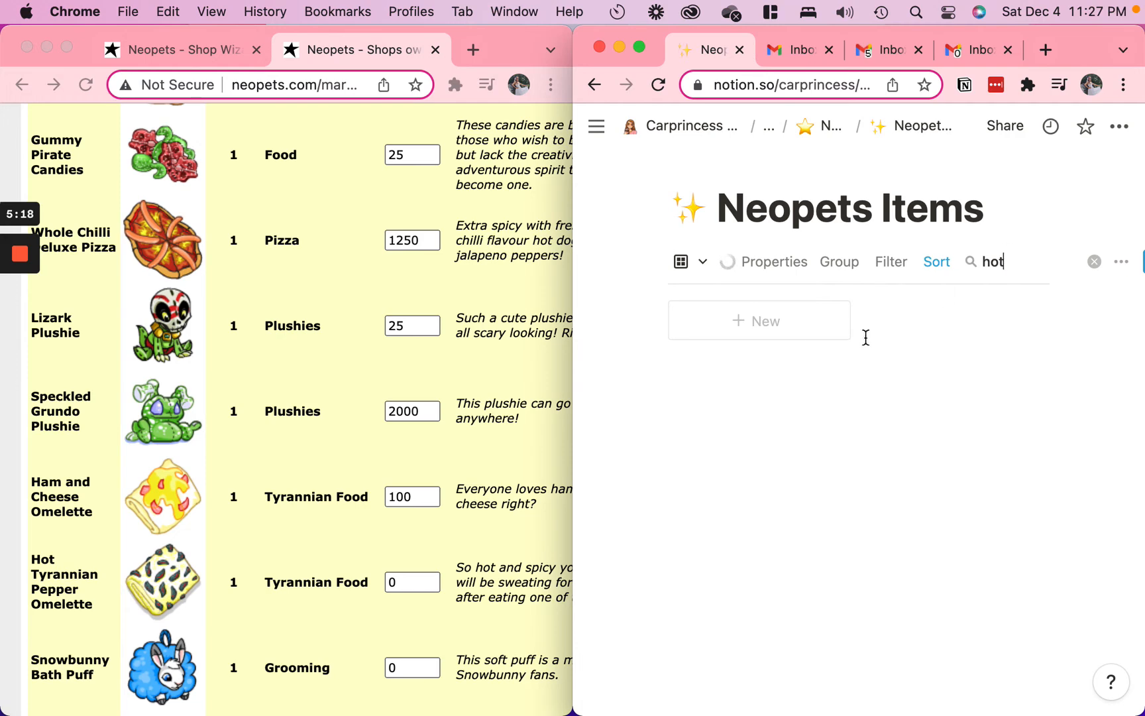
pyautogui.scroll(-5, 419, 474)
pyautogui.scroll(-1, 853, 561)
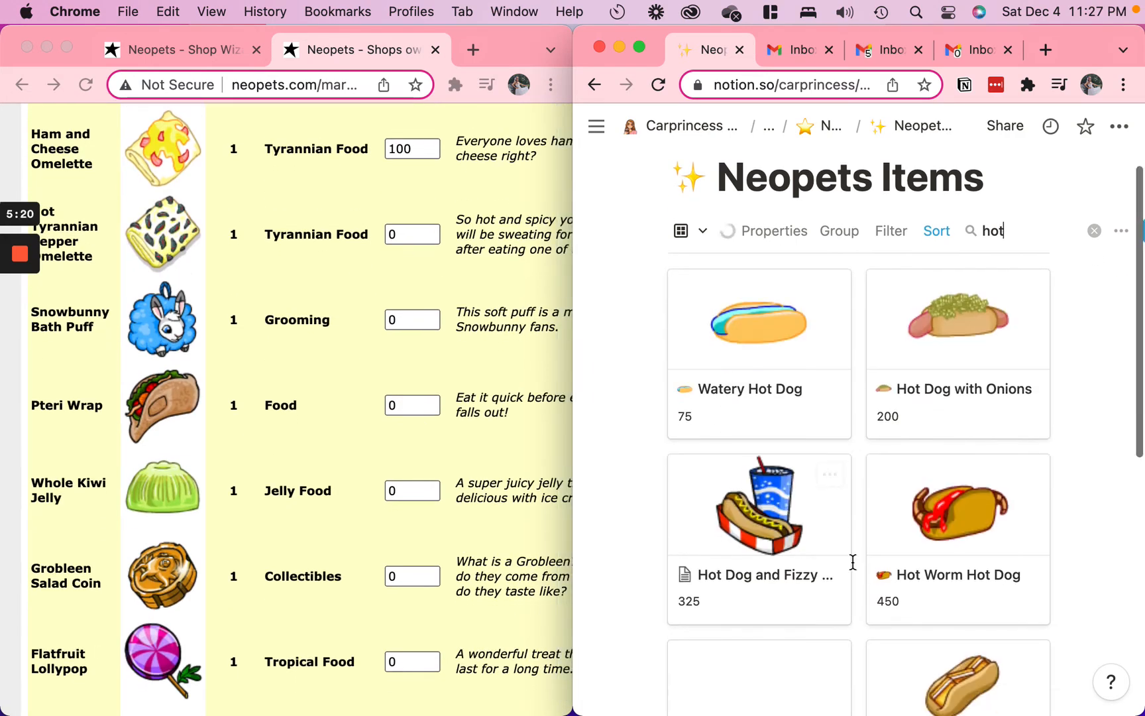
pyautogui.scroll(-8, 853, 561)
pyautogui.scroll(8, 853, 561)
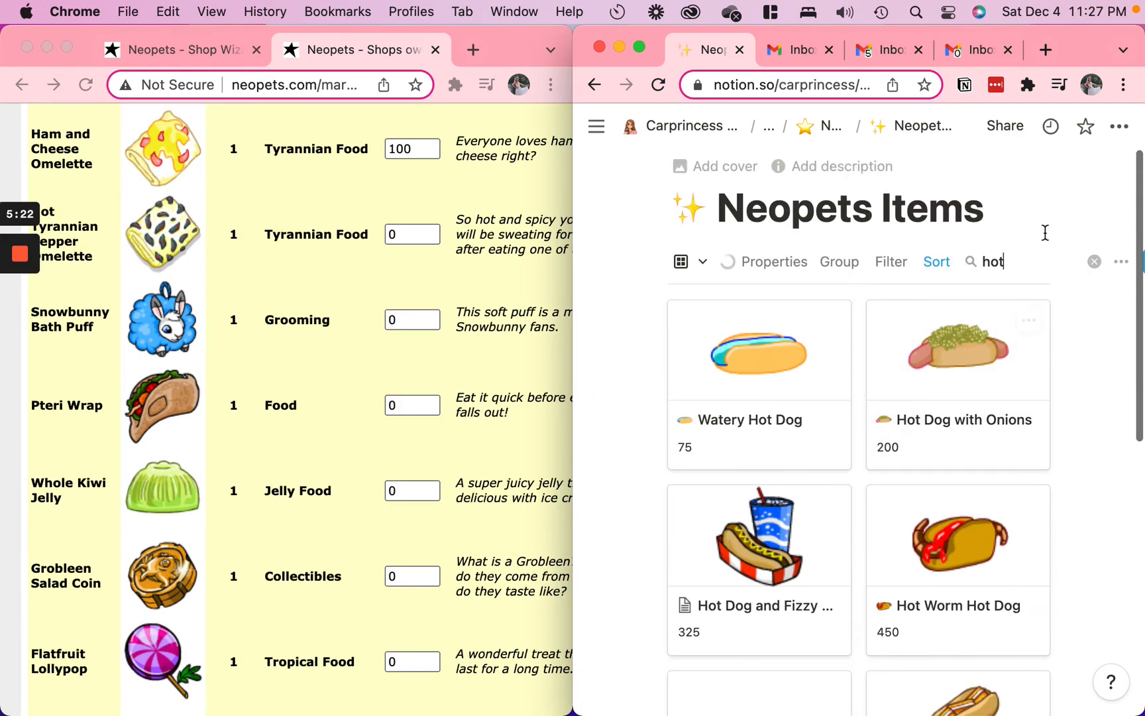
# Copy the omelette's name from the shop stock, create a database entry titled Hot Tyrannian Pepper Omelette and open it as a page
pyautogui.click(83, 251)
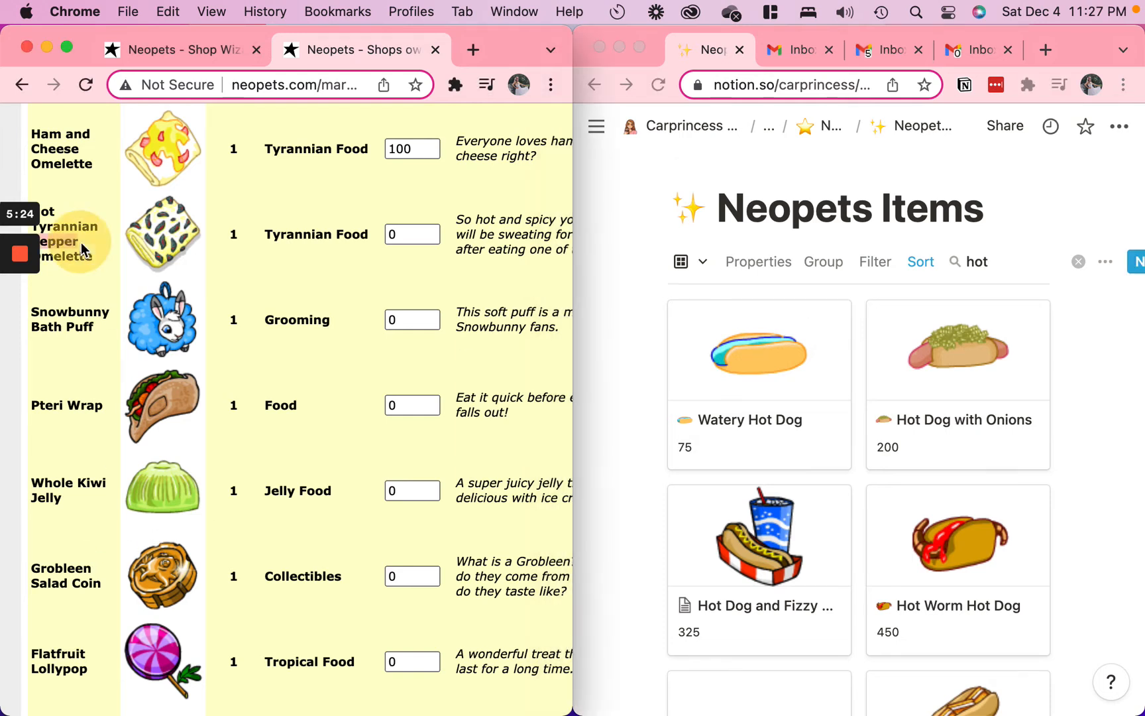
pyautogui.click(1106, 335)
pyautogui.click(1127, 261)
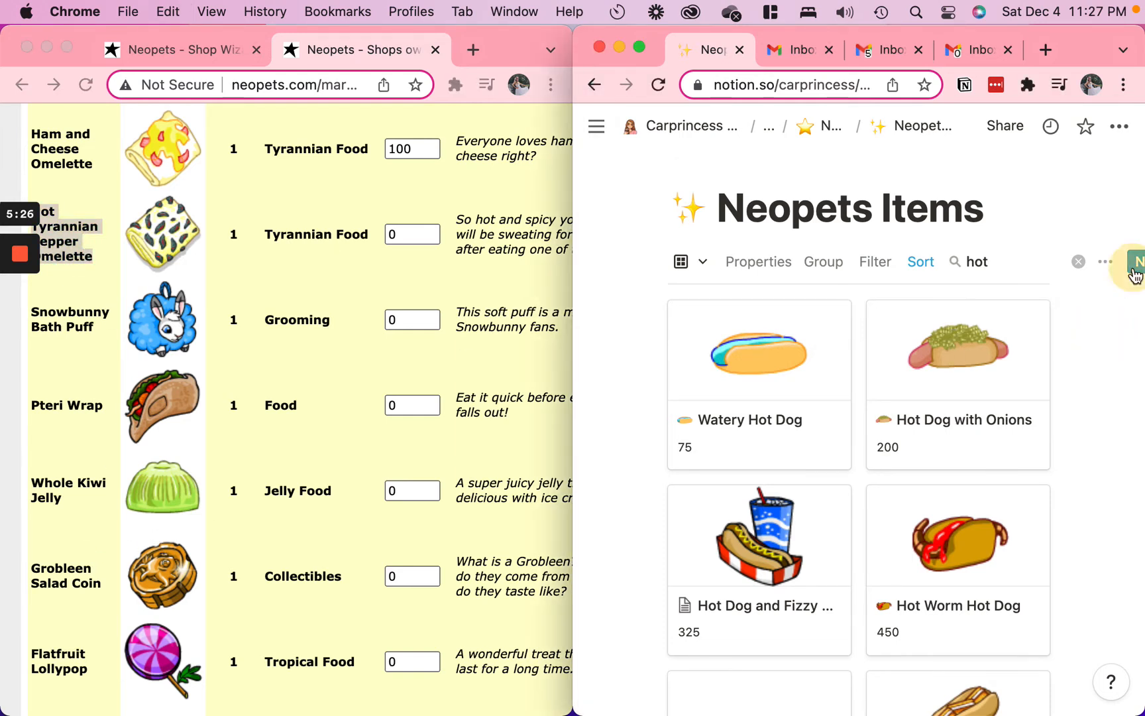
pyautogui.write('Hot Tyrannian Pepper Omelette')
pyautogui.click(742, 199)
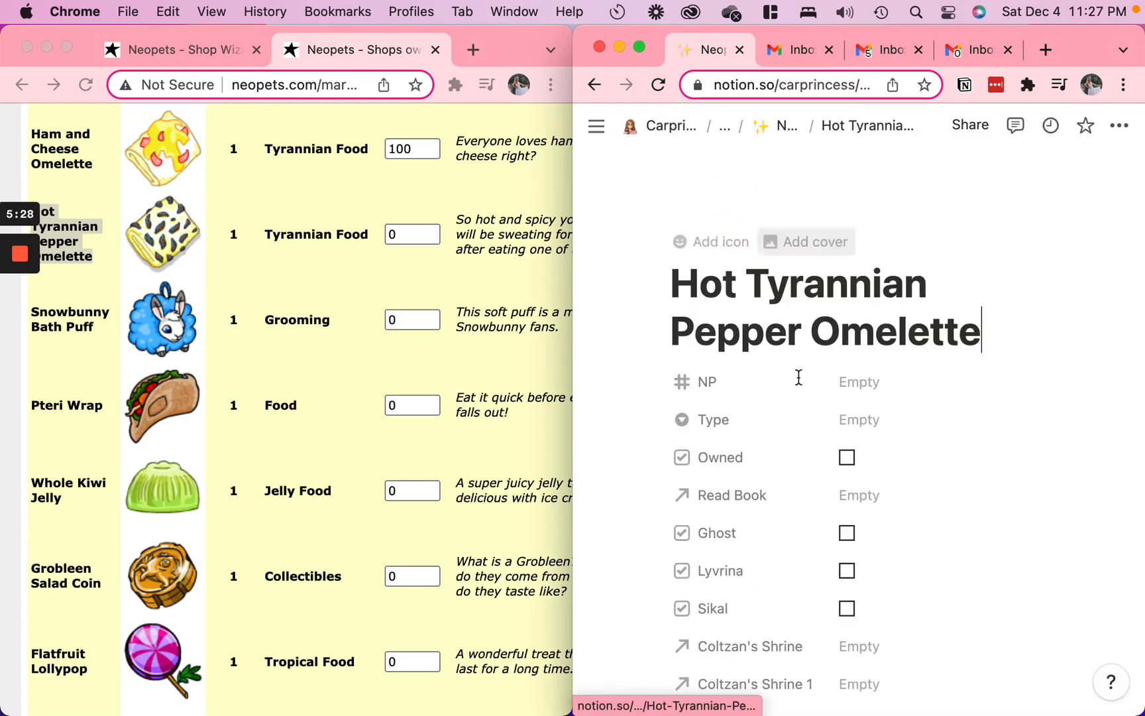
pyautogui.scroll(-10, 800, 590)
pyautogui.scroll(10, 802, 594)
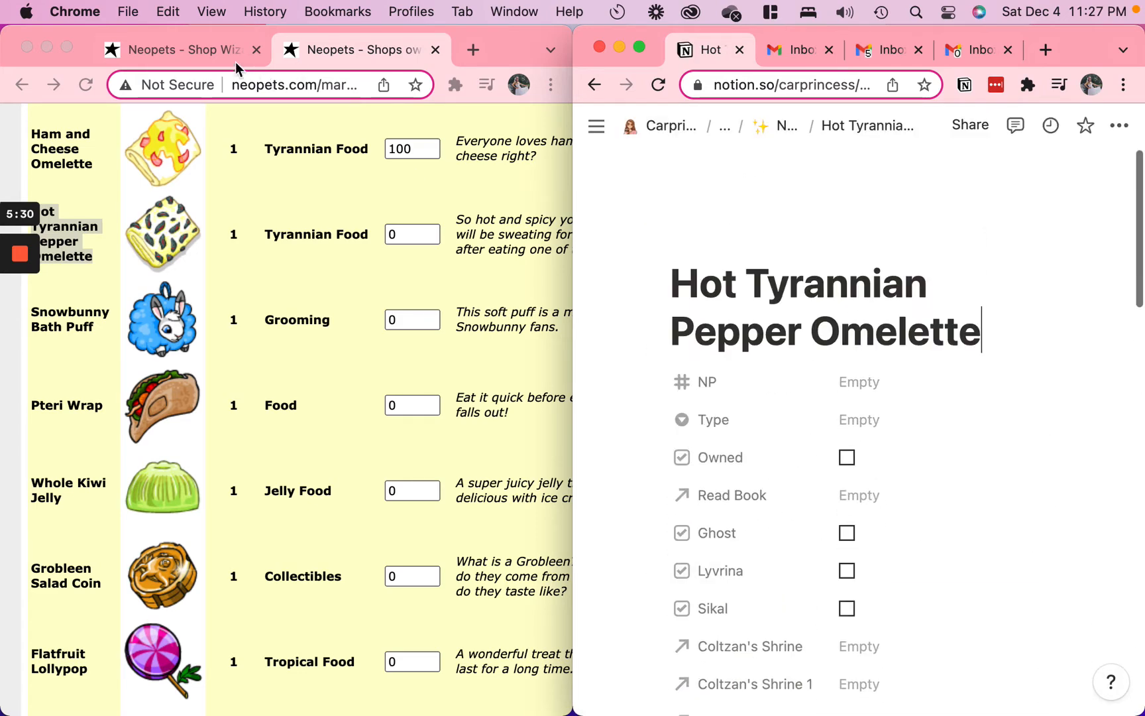
# Run a new Shop Wizard search for Hot Tyrannian Pepper Omelette and view its prices
pyautogui.click(213, 49)
pyautogui.scroll(-7, 292, 454)
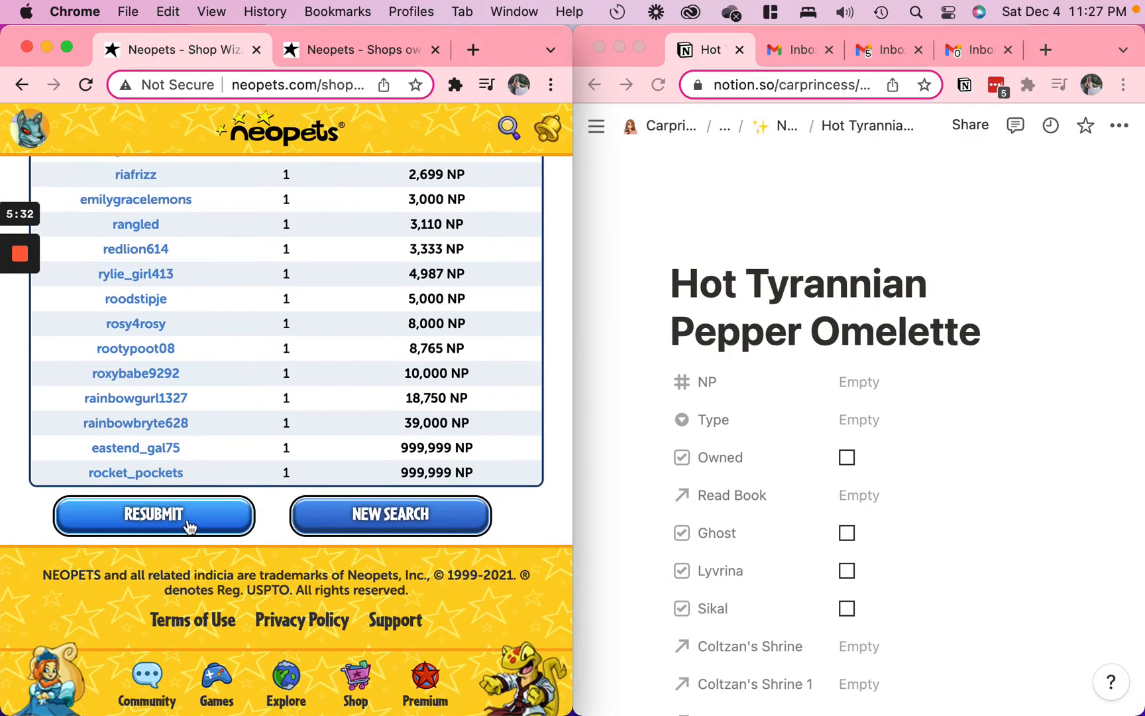
pyautogui.click(398, 520)
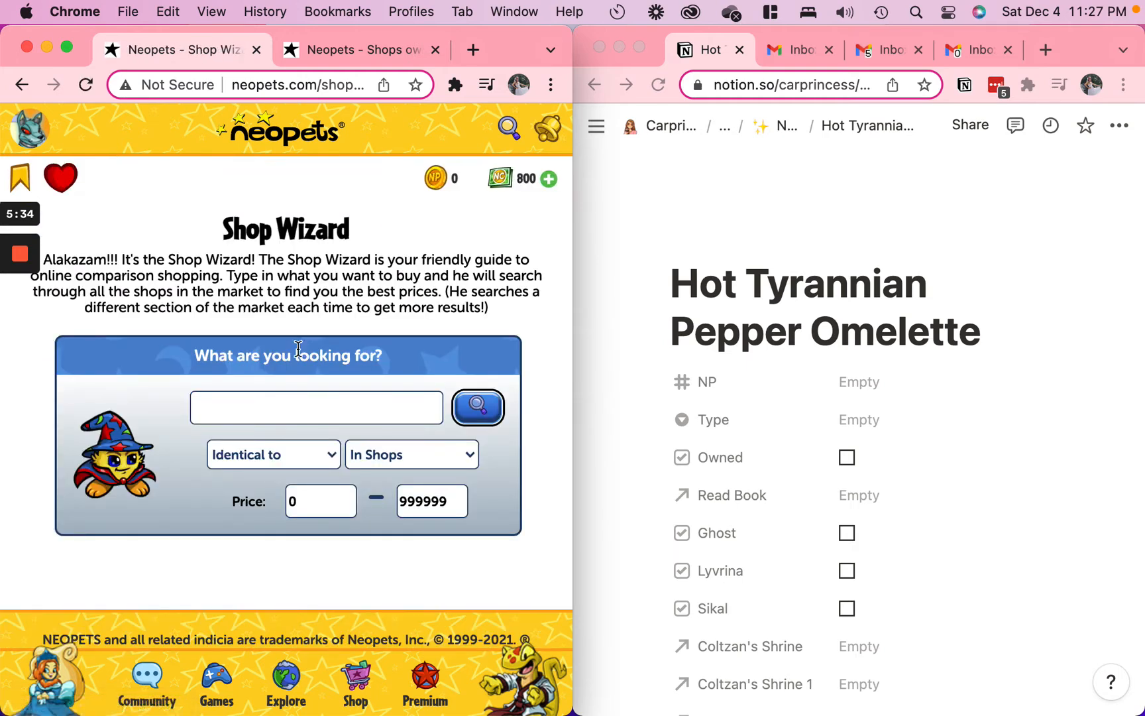
pyautogui.click(278, 409)
pyautogui.write('Hot Tyrannian Pepper Omelette')
pyautogui.click(502, 419)
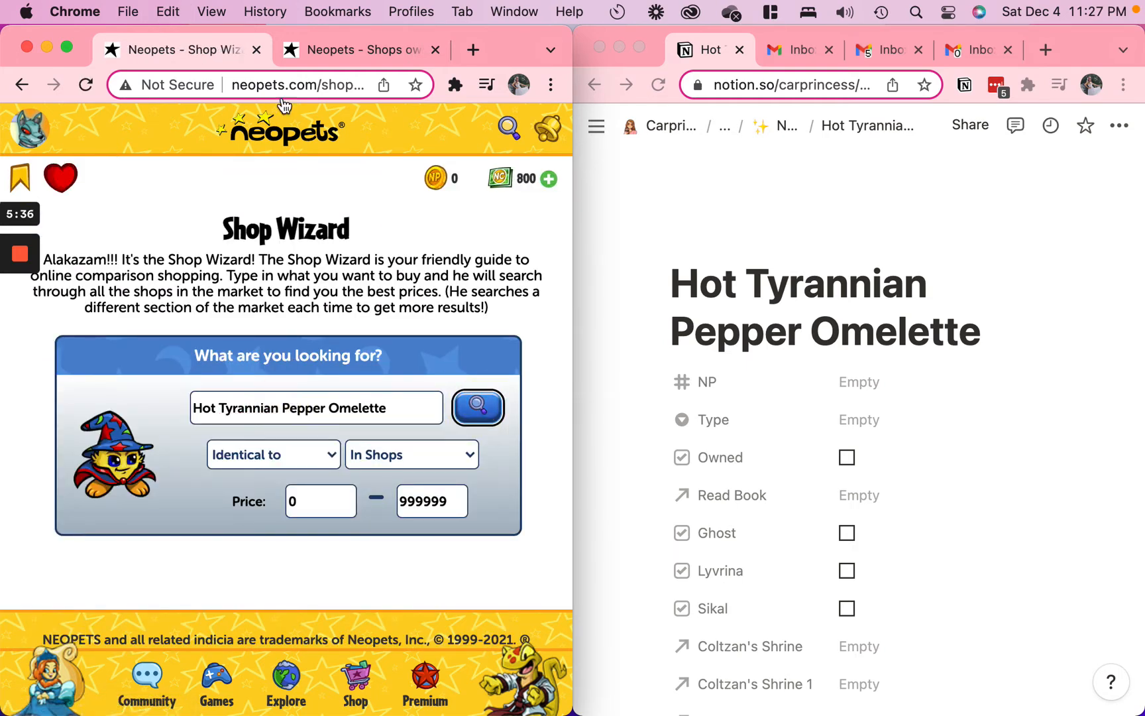
pyautogui.click(346, 53)
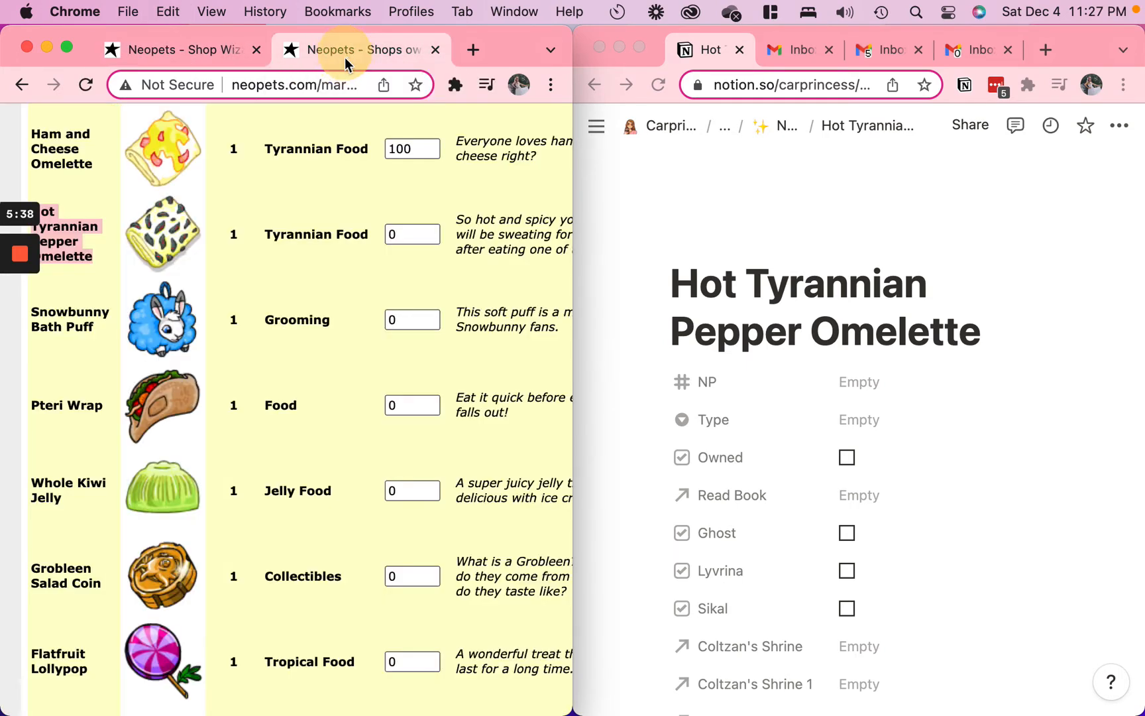
pyautogui.click(225, 49)
# Set the NP value of the Hot Tyrannian Pepper Omelette entry to 750
pyautogui.click(851, 434)
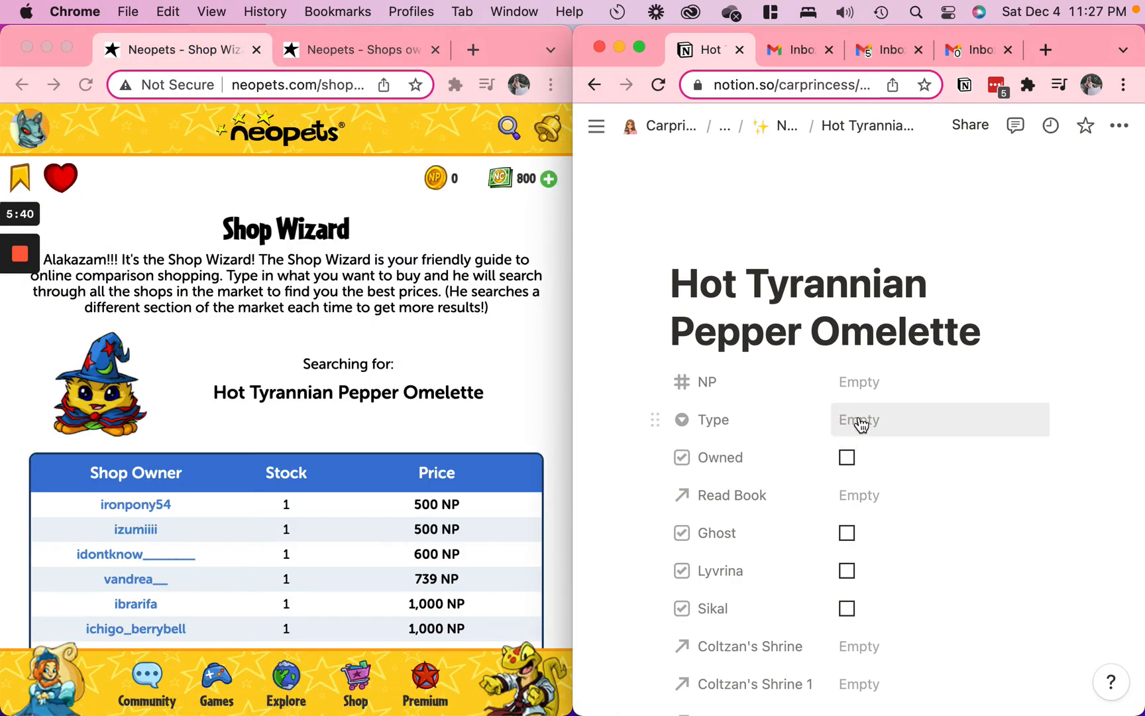
pyautogui.click(866, 383)
pyautogui.write('750')
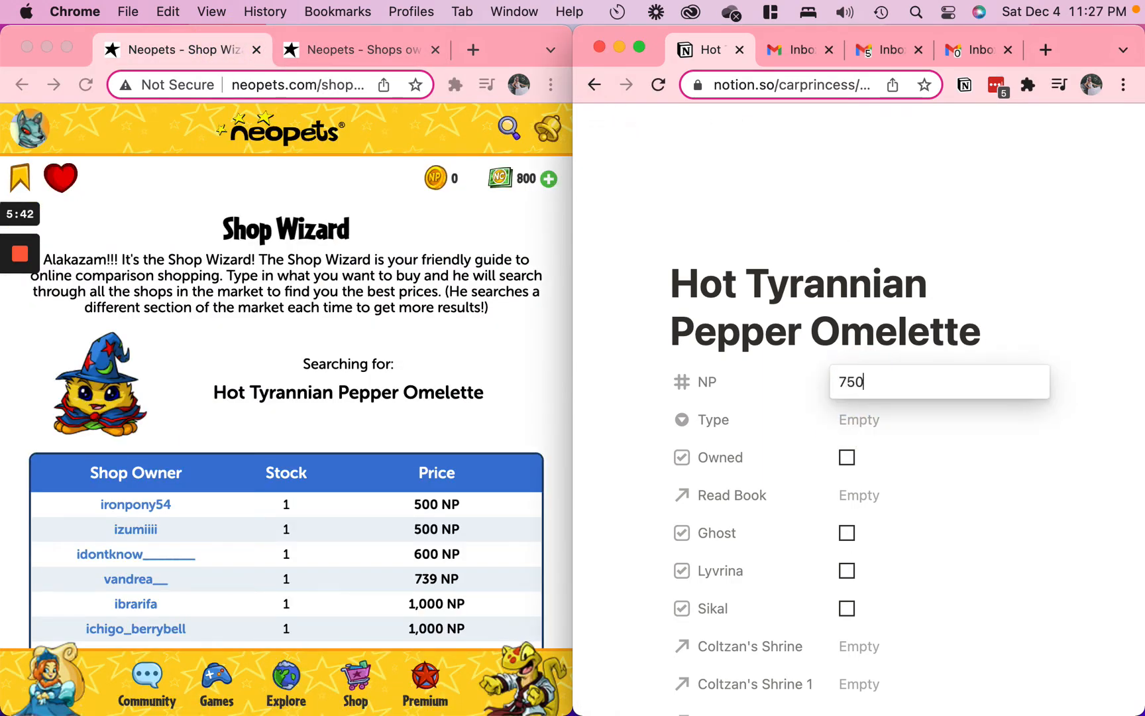
pyautogui.press('Return')
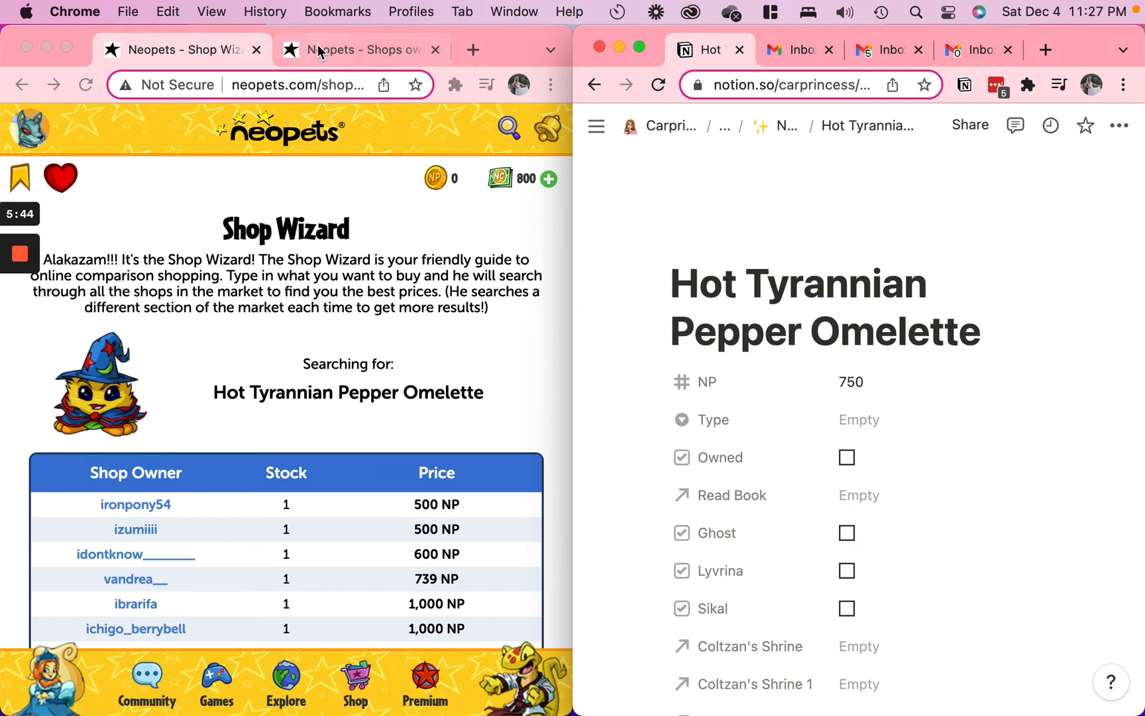
# Check the omelette's category in the shop stock and set the entry's Type to Tyrannian Food
pyautogui.click(317, 49)
pyautogui.click(862, 493)
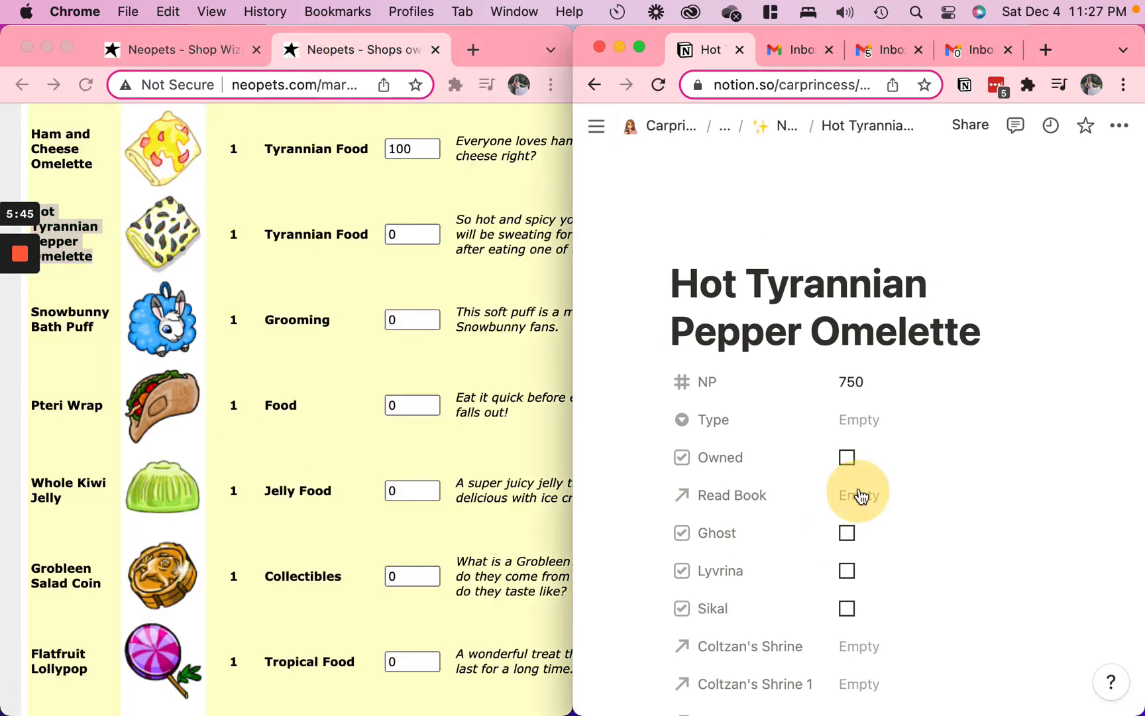
pyautogui.click(862, 422)
pyautogui.write('ty')
pyautogui.press('Down')
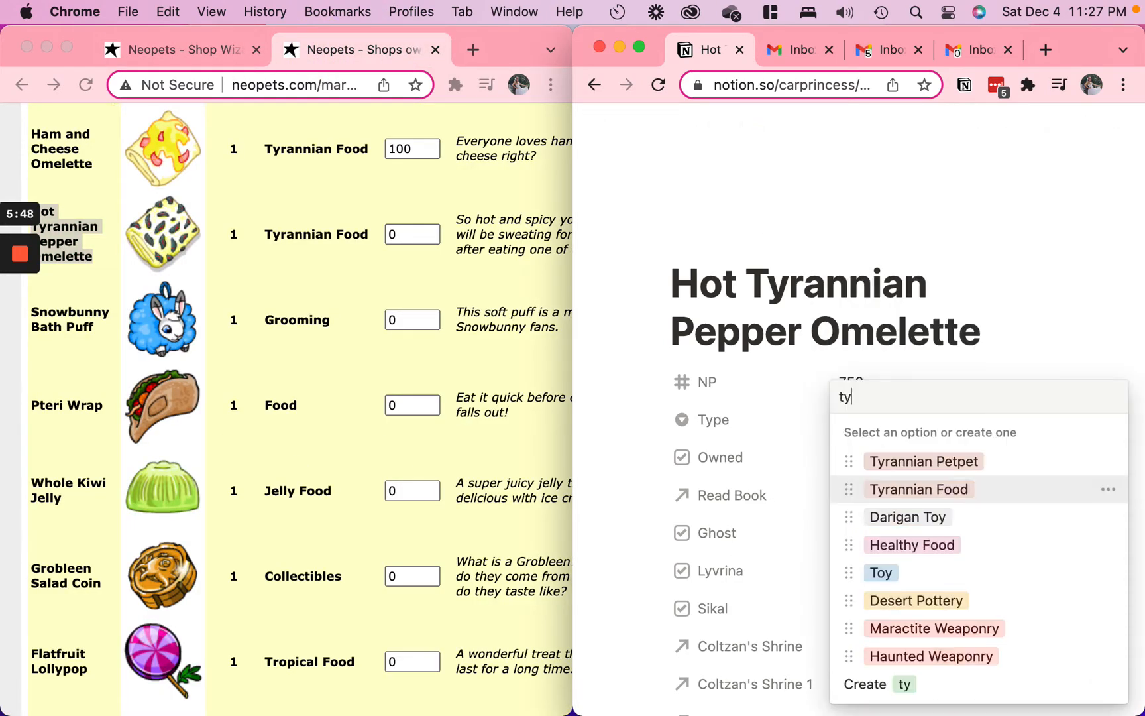
pyautogui.press('Return')
# Copy the omelette's shop description, apply the Item template to the entry and paste the description beside the image placeholder
pyautogui.tripleClick(473, 245)
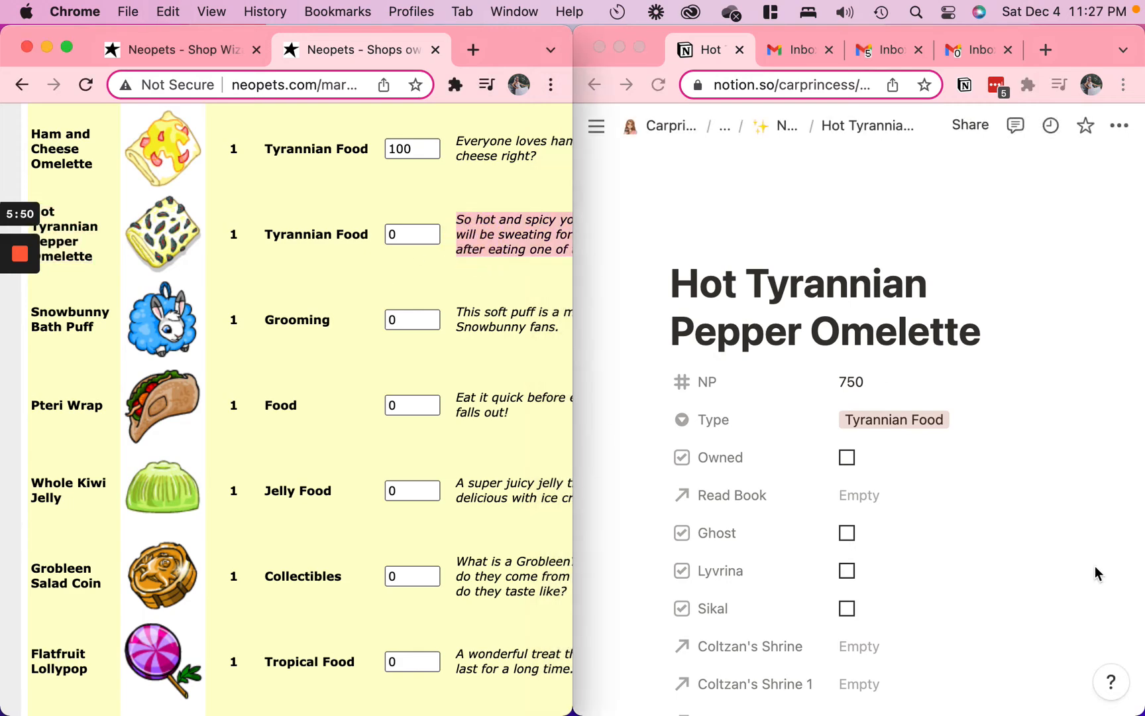
pyautogui.scroll(-15, 808, 644)
pyautogui.click(728, 364)
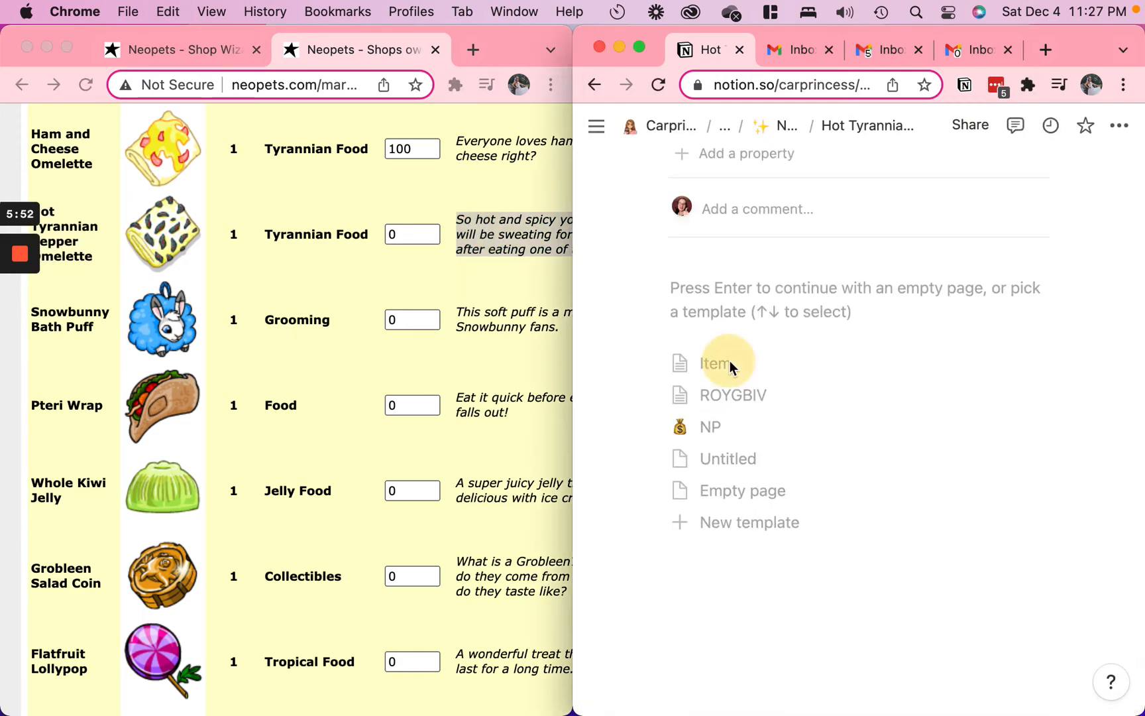
pyautogui.click(897, 618)
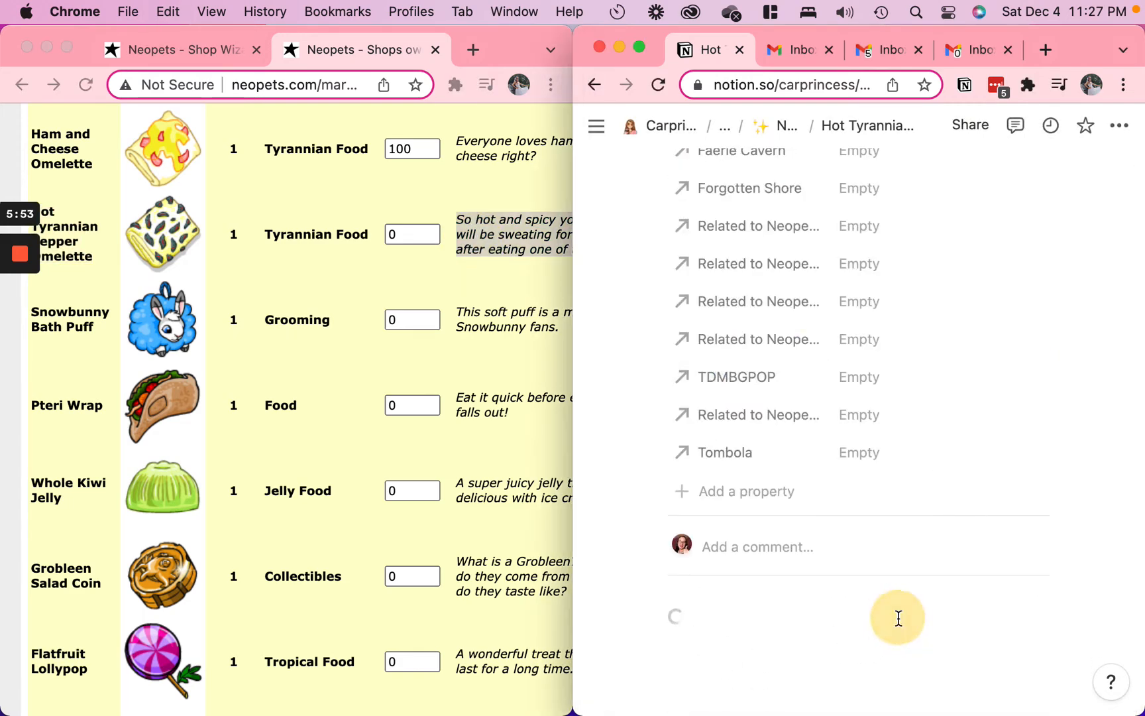
pyautogui.click(796, 604)
pyautogui.click(818, 662)
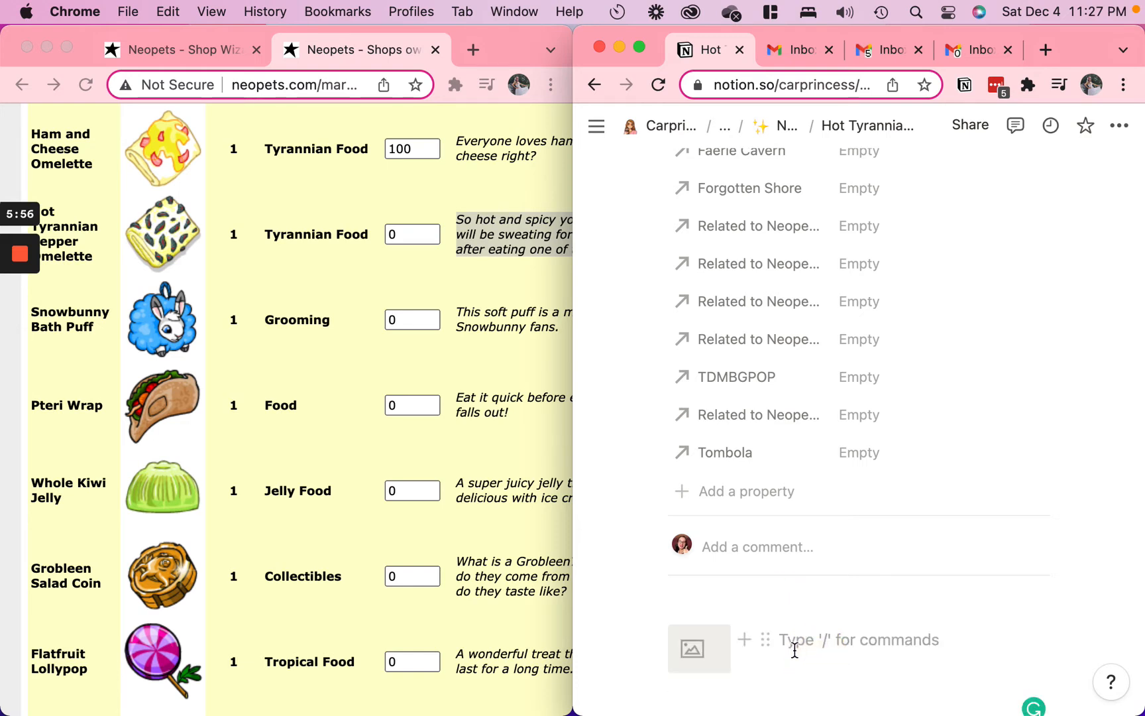
pyautogui.write('So hot and spicy your Neopet will be sweating for hours after eating one of these.')
pyautogui.click(692, 651)
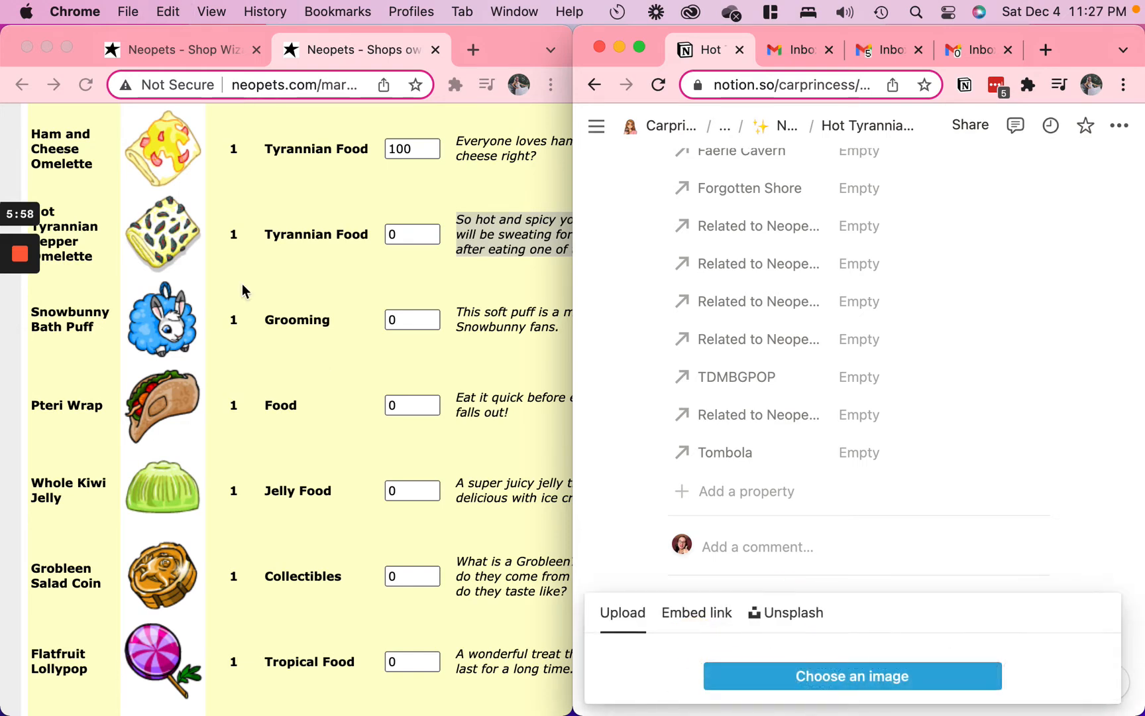
pyautogui.click(216, 234)
pyautogui.rightClick(187, 238)
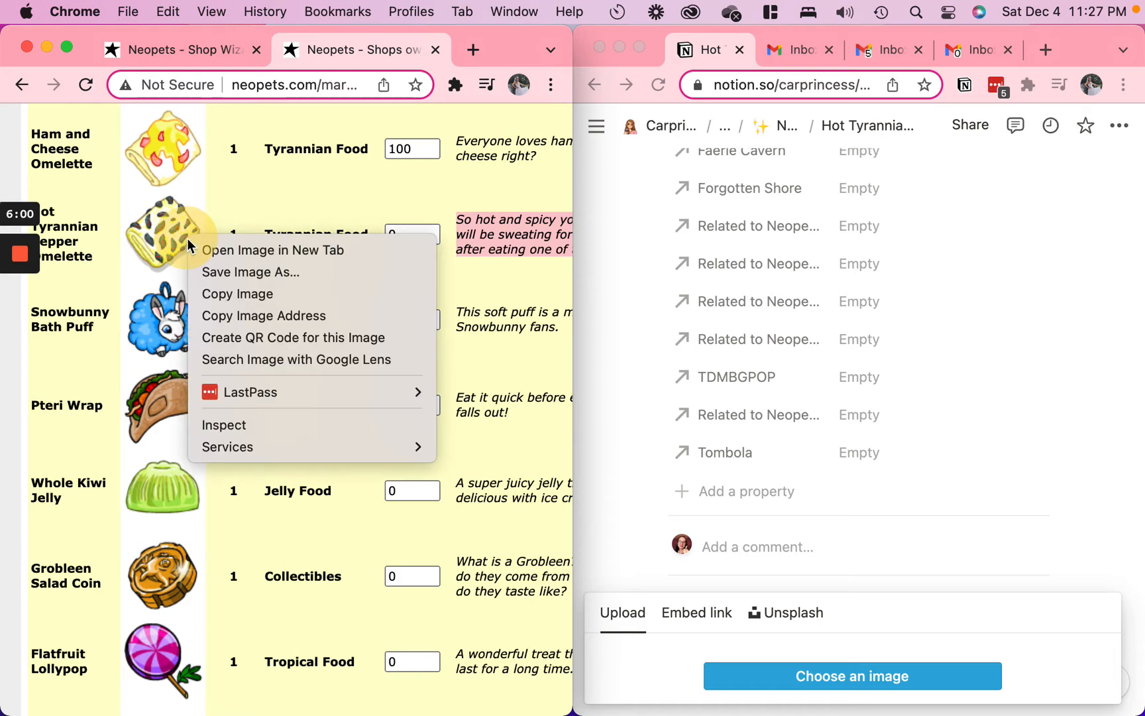
pyautogui.click(238, 310)
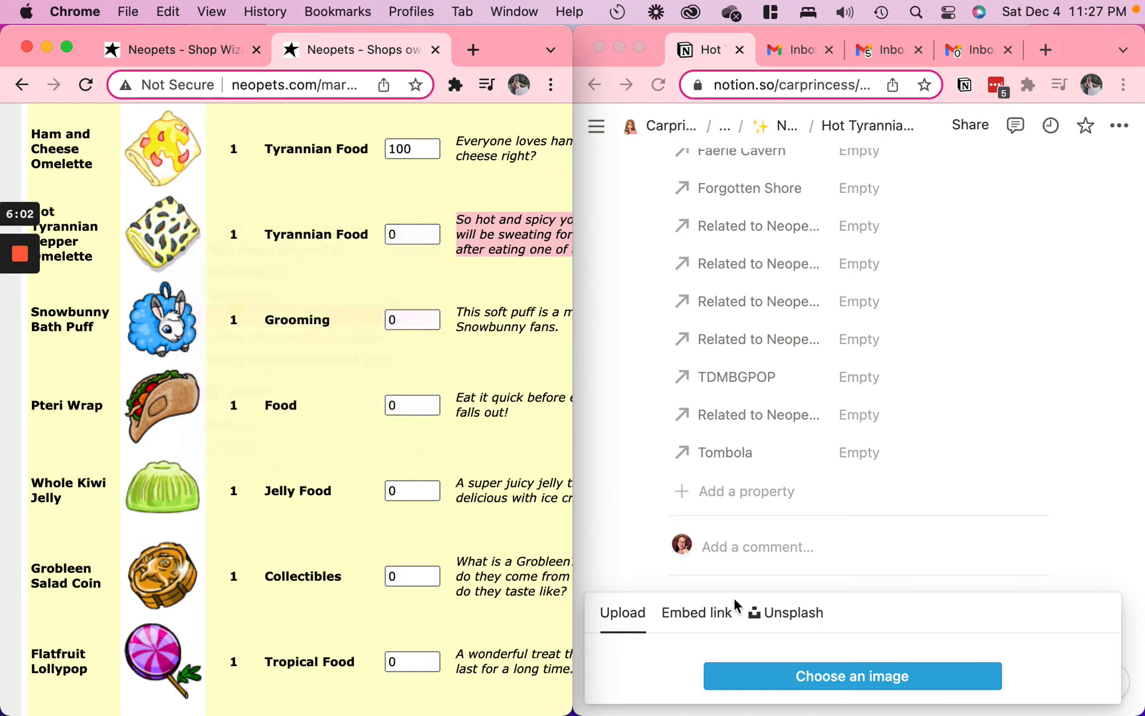
pyautogui.click(710, 617)
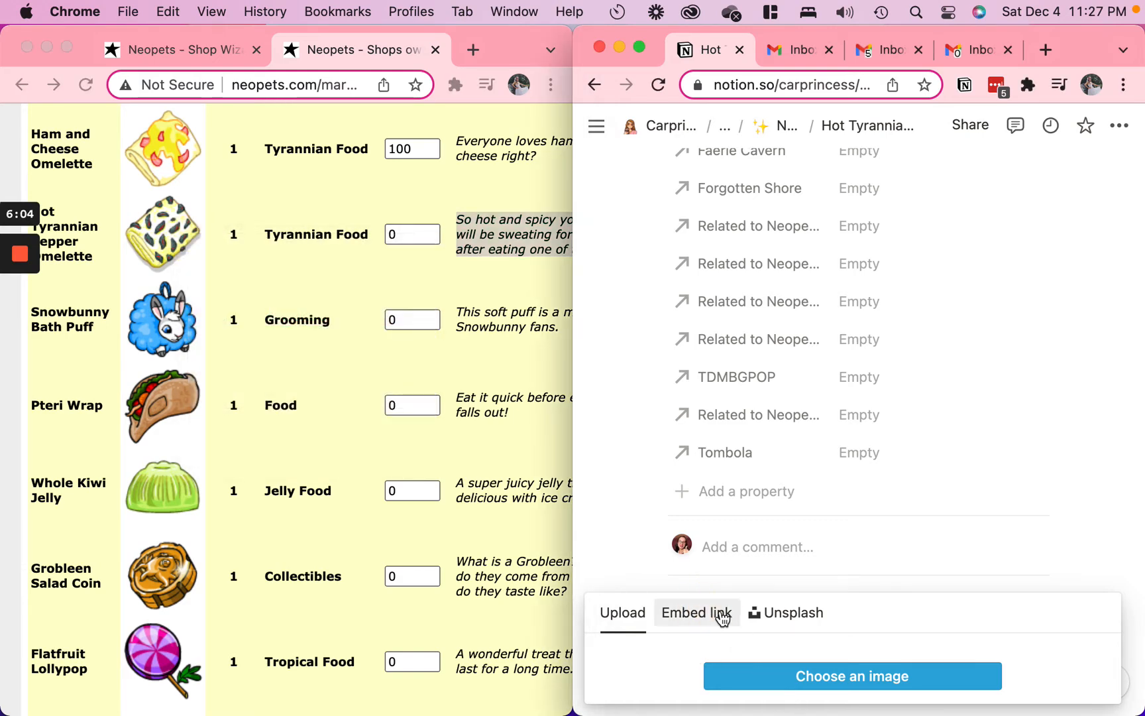
pyautogui.click(722, 611)
pyautogui.press('super+v')
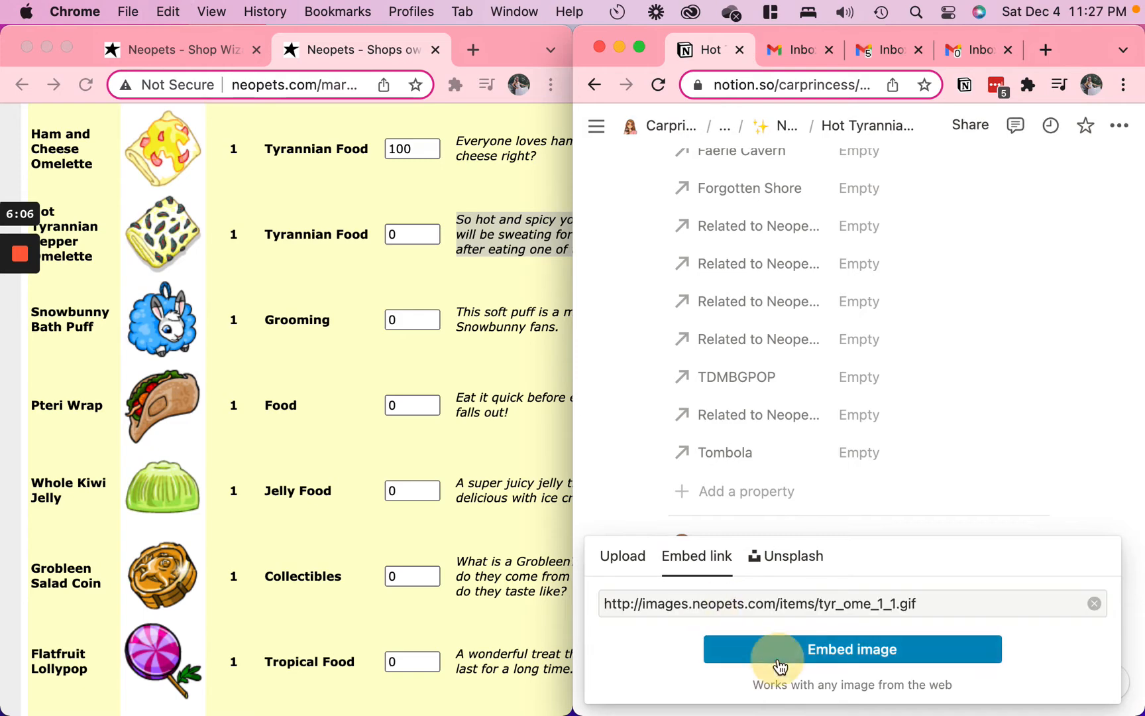
pyautogui.click(723, 651)
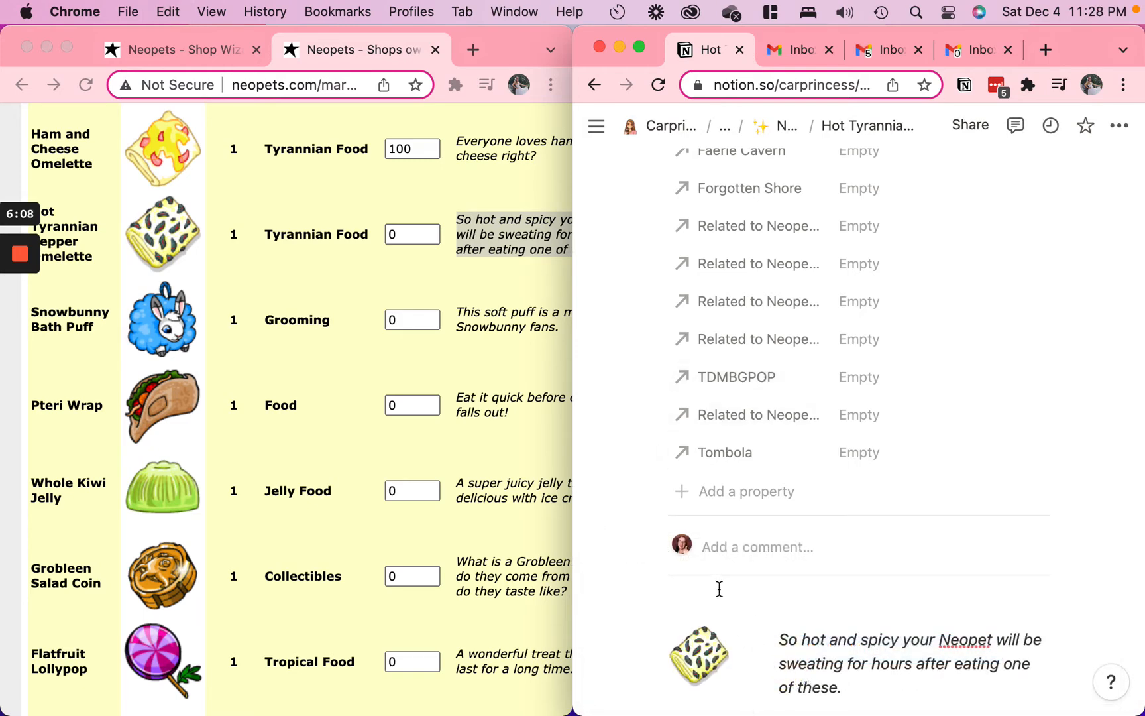
# Add an icon to the Hot Tyrannian Pepper Omelette page using the copied image link
pyautogui.scroll(15, 787, 291)
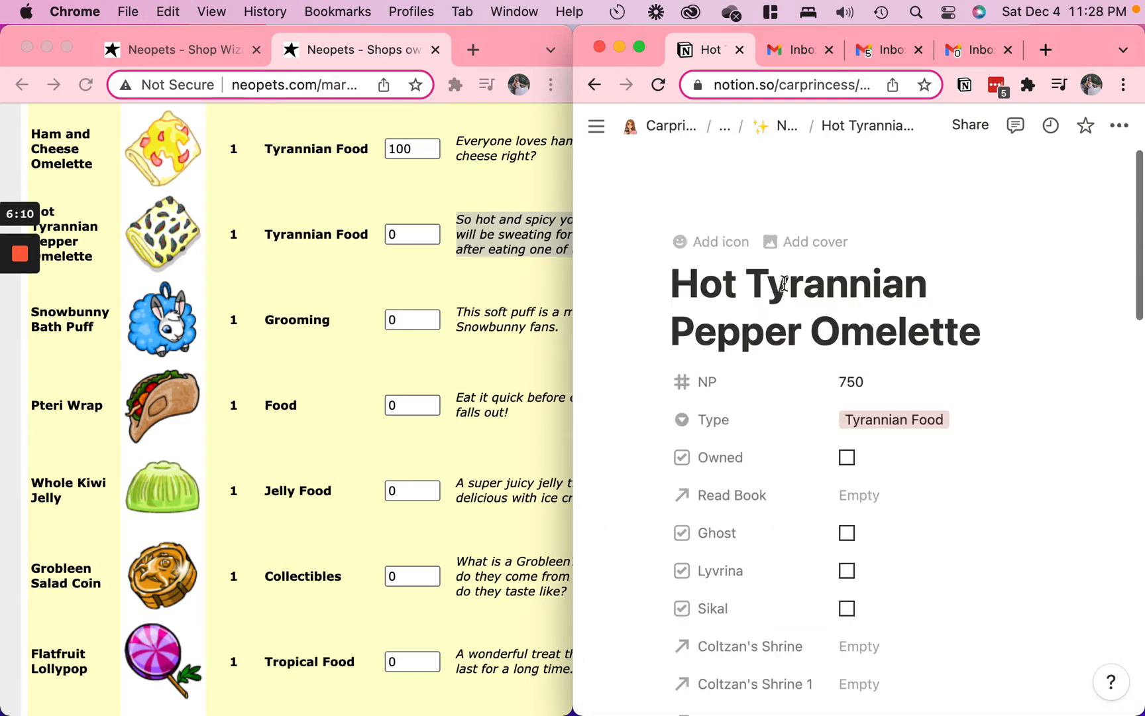
pyautogui.scroll(-20, 787, 292)
pyautogui.scroll(15, 787, 292)
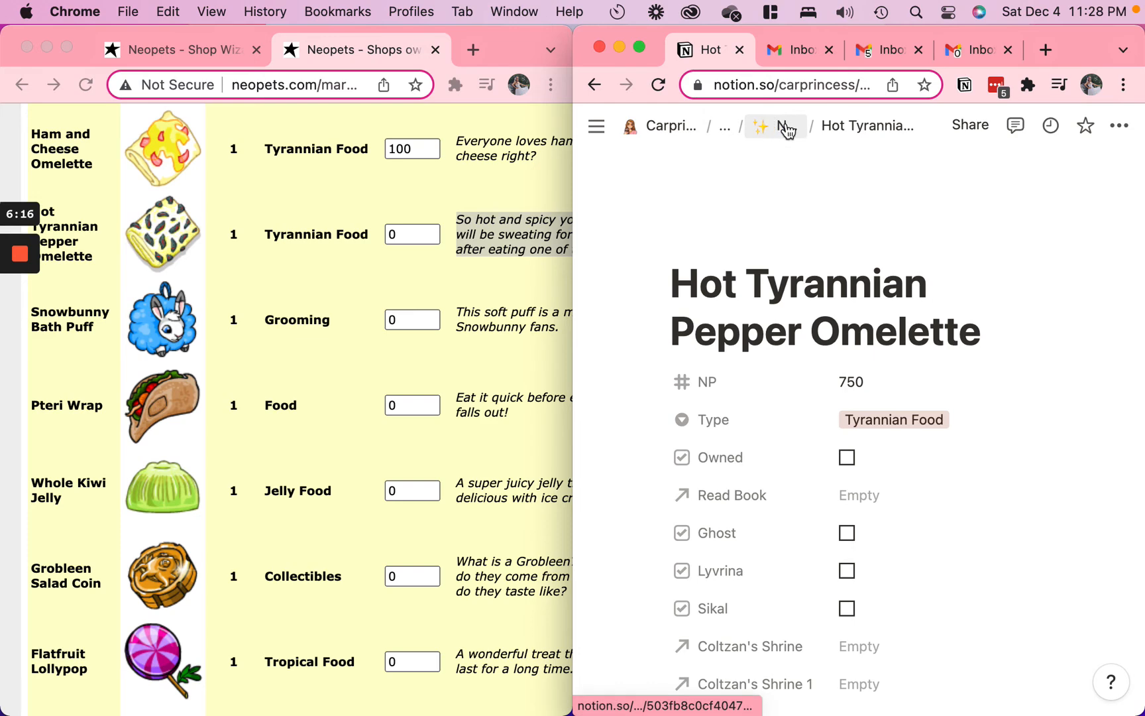
pyautogui.click(727, 246)
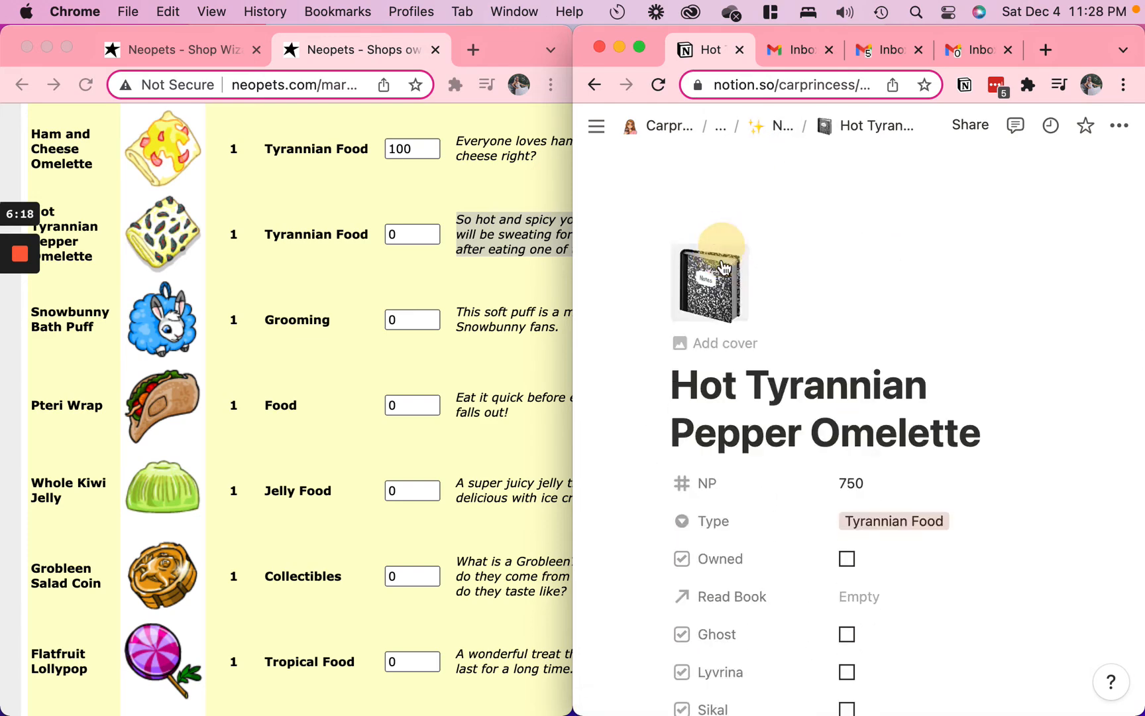
pyautogui.click(725, 267)
pyautogui.click(788, 348)
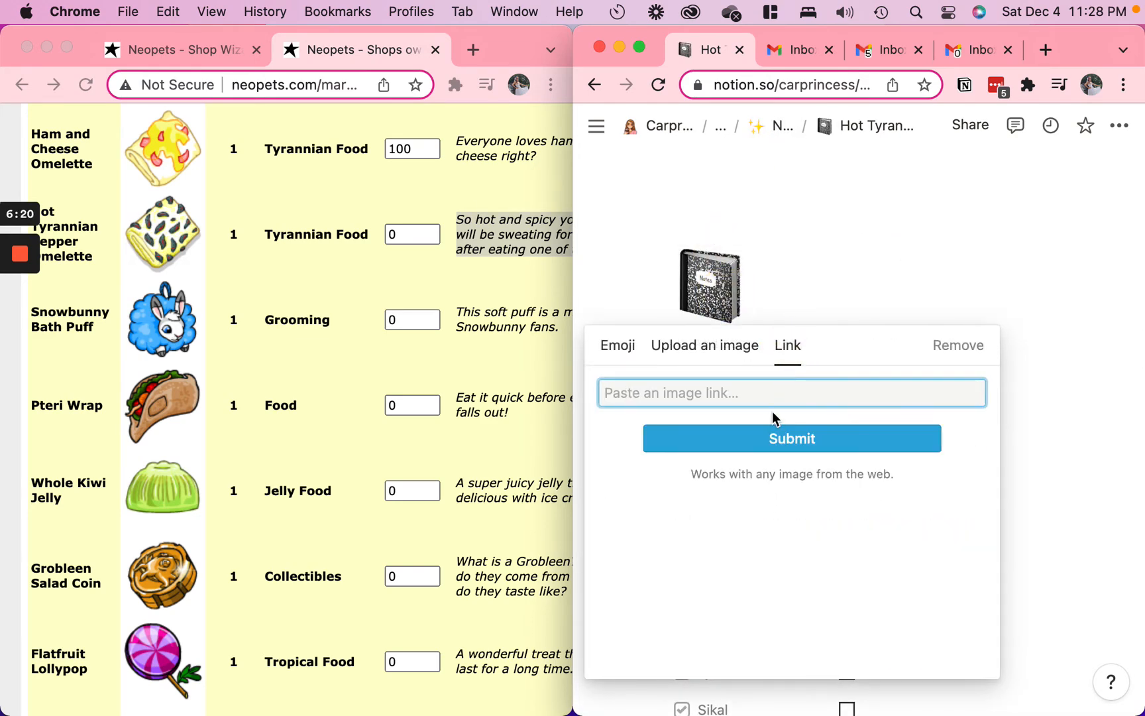
pyautogui.press('cmd+v')
pyautogui.click(755, 442)
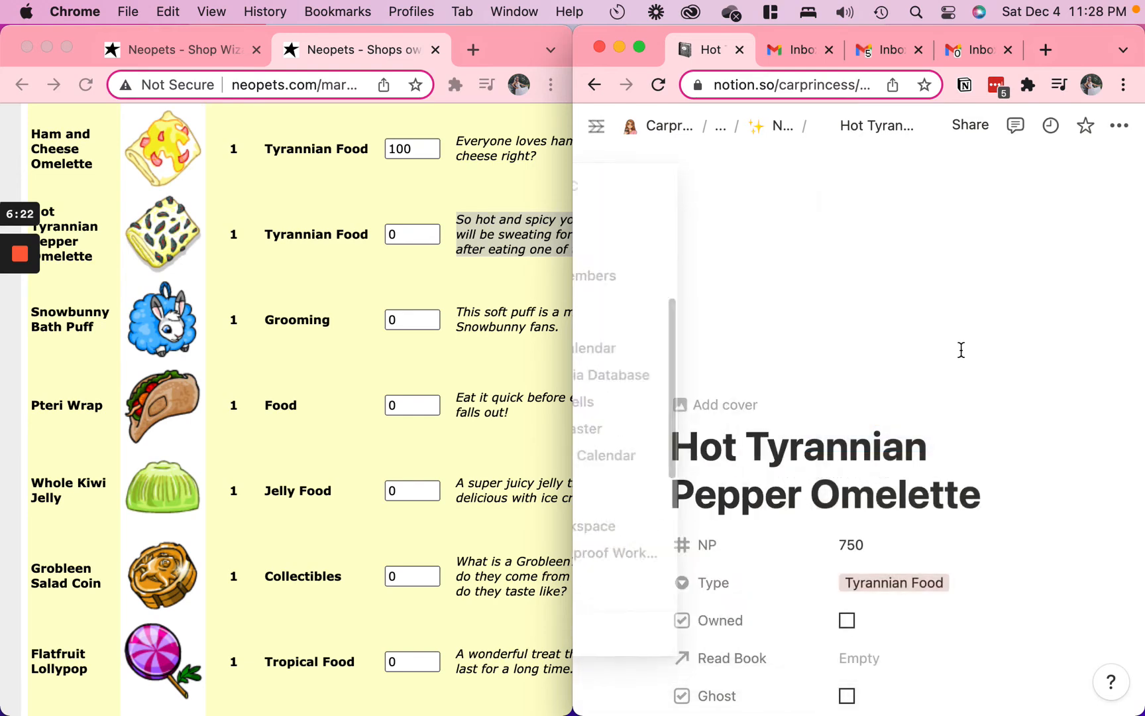
# Return to the Neopets Items database, search for "hot" and set the Hot Tyrannian Pepper Omelette's shop price to 750
pyautogui.click(786, 131)
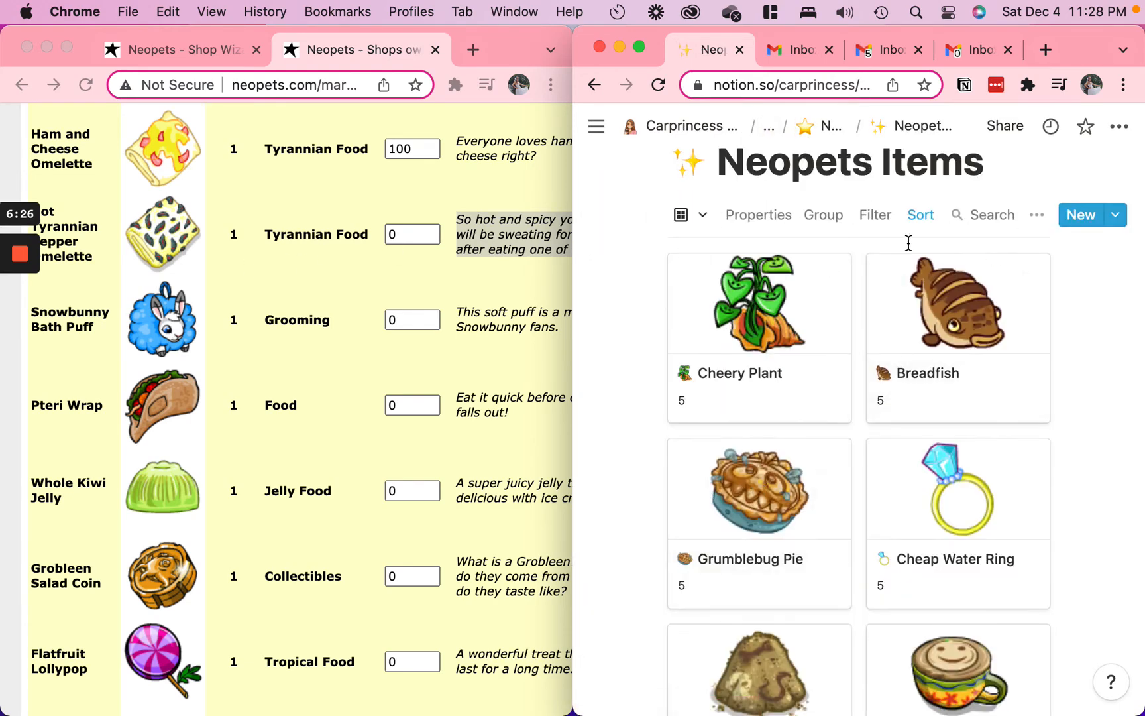
pyautogui.click(1001, 219)
pyautogui.write('hot')
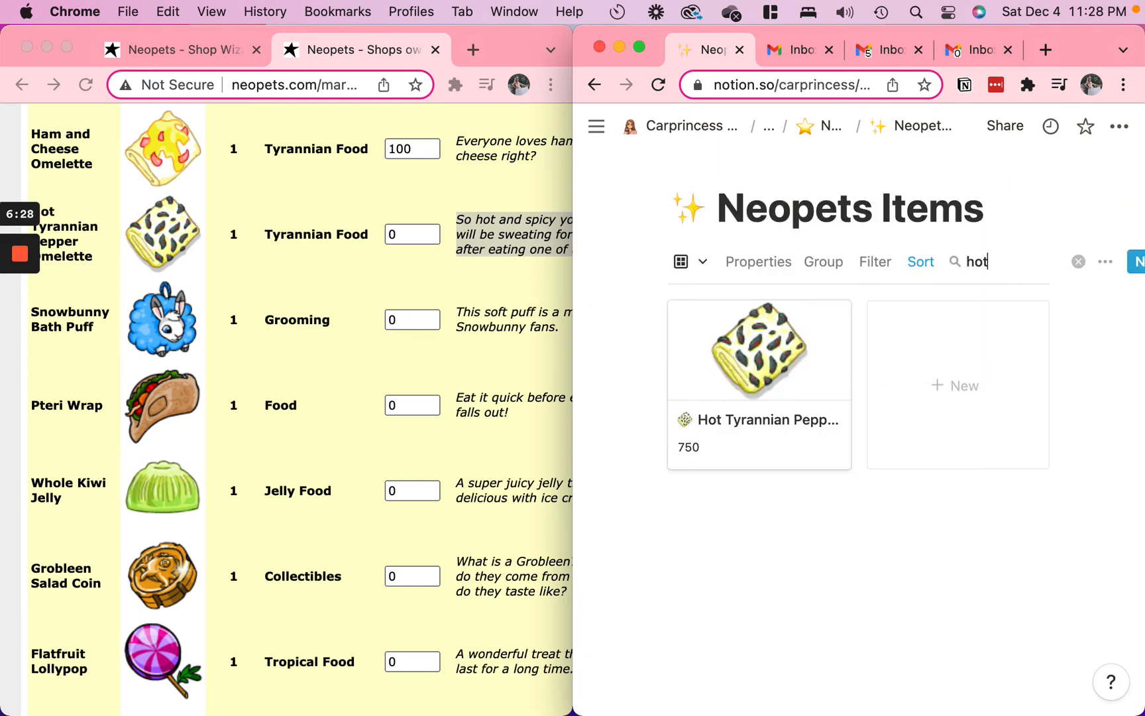
pyautogui.click(396, 235)
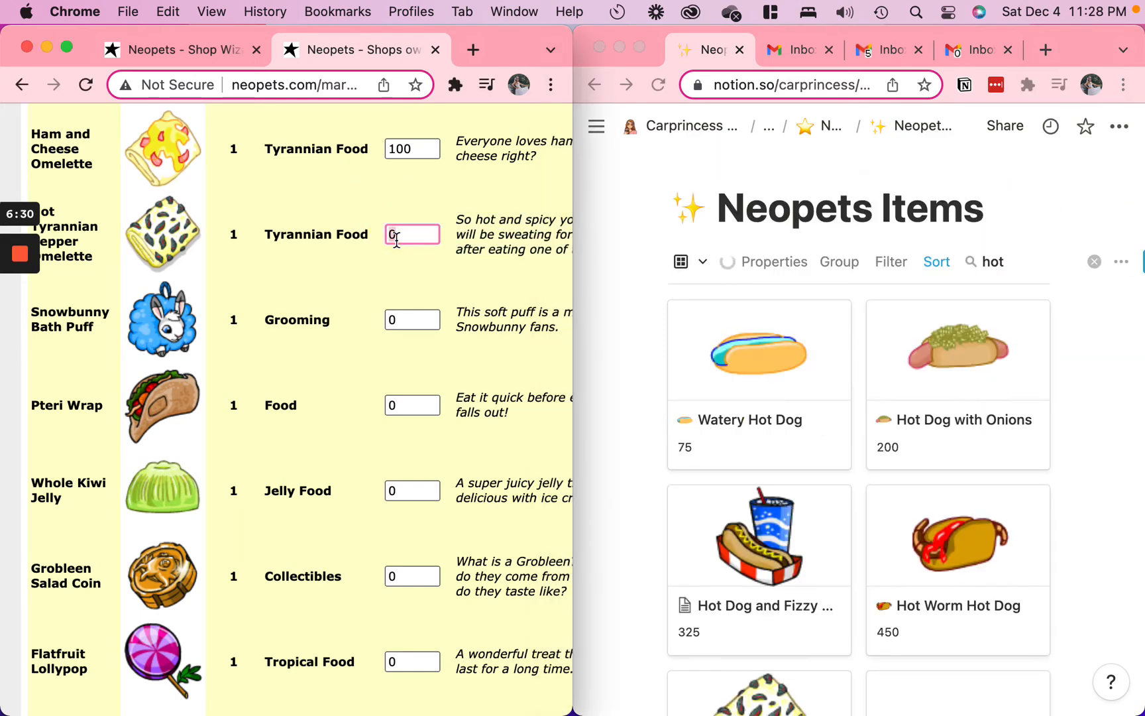
pyautogui.write('750')
# Search the items for "pte" and for "whole kiwi", and set the Whole Kiwi Jelly's shop price to 20
pyautogui.click(1009, 263)
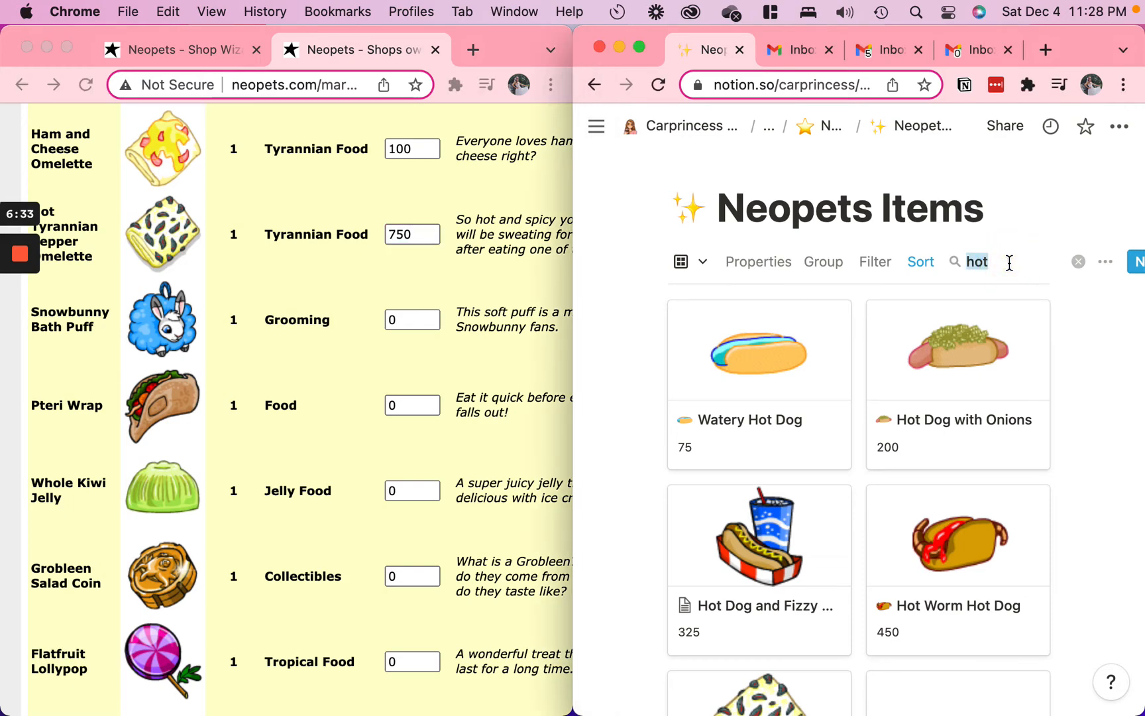
pyautogui.write('pte')
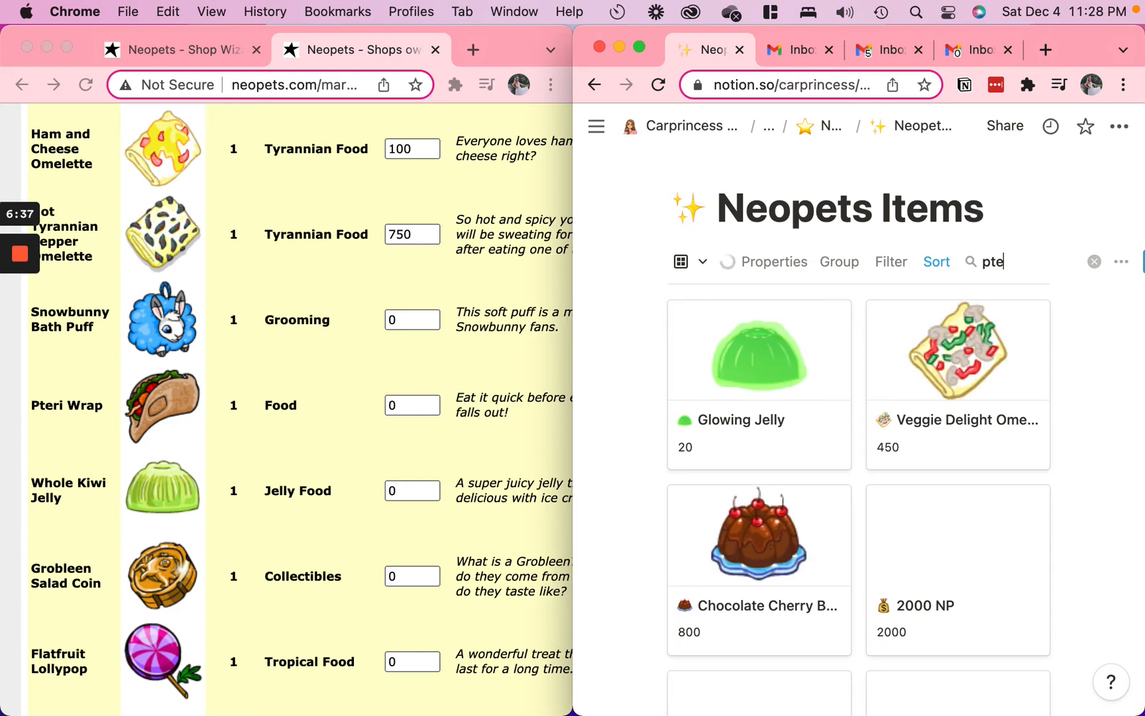
pyautogui.write('whole kiwi')
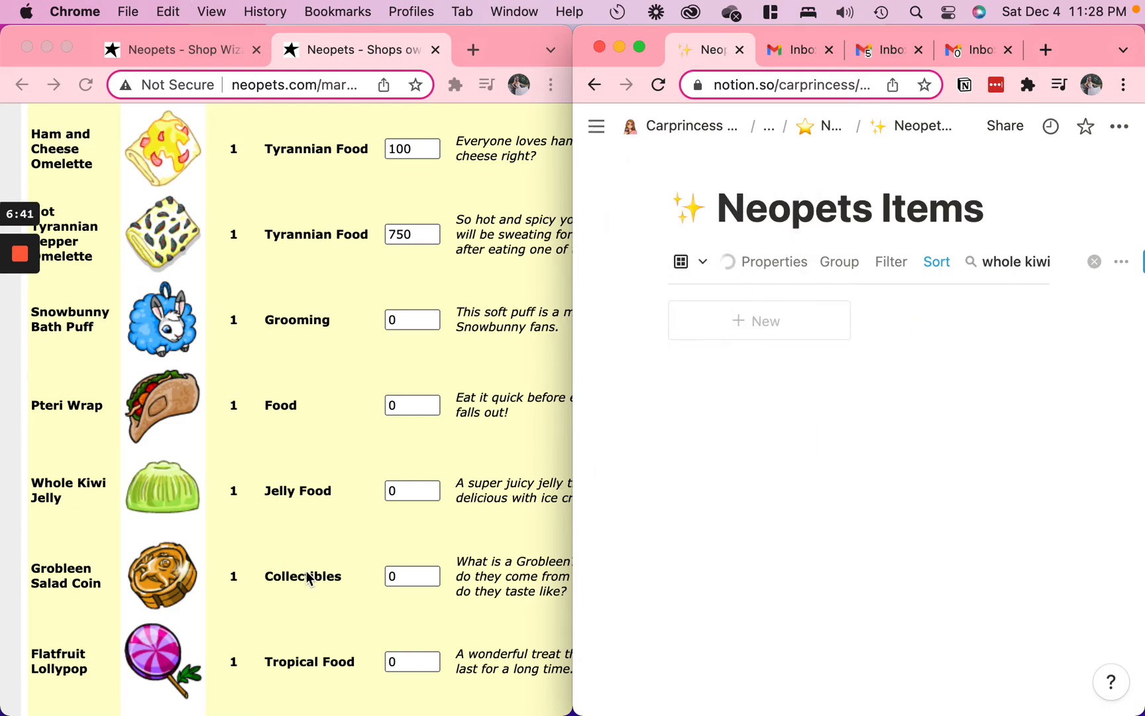
pyautogui.doubleClick(414, 483)
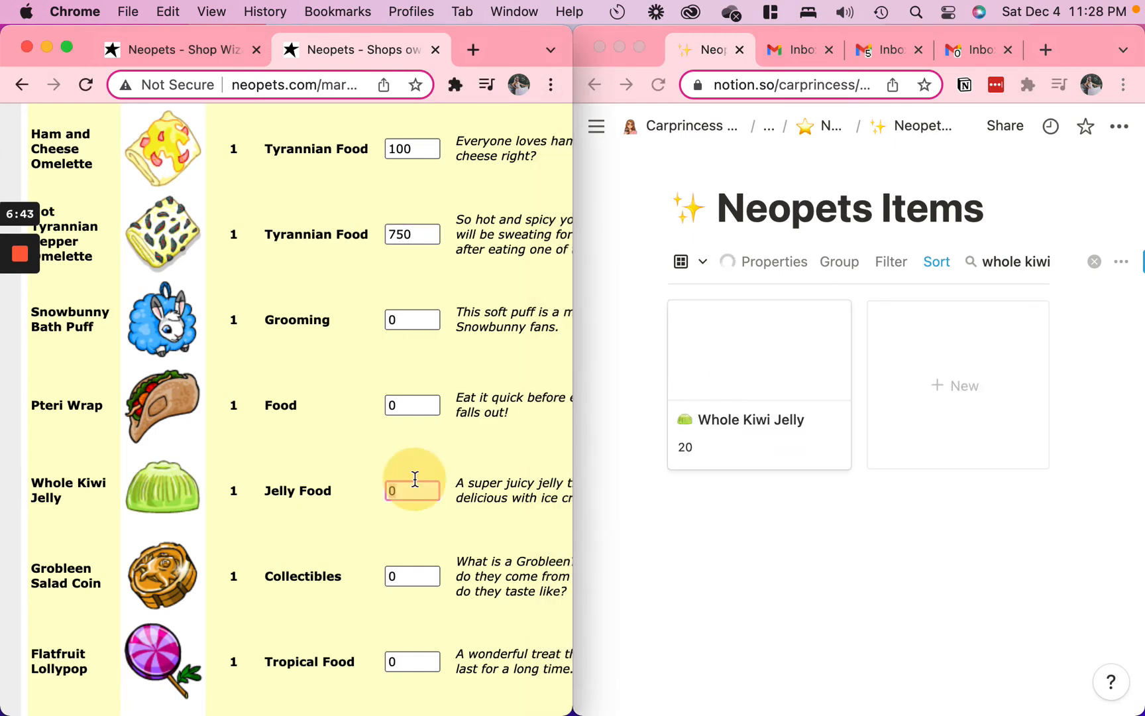
pyautogui.write('20')
# Search the items for "lolly" and set the Flatfruit Lollypop's shop price to 25
pyautogui.scroll(-5, 265, 483)
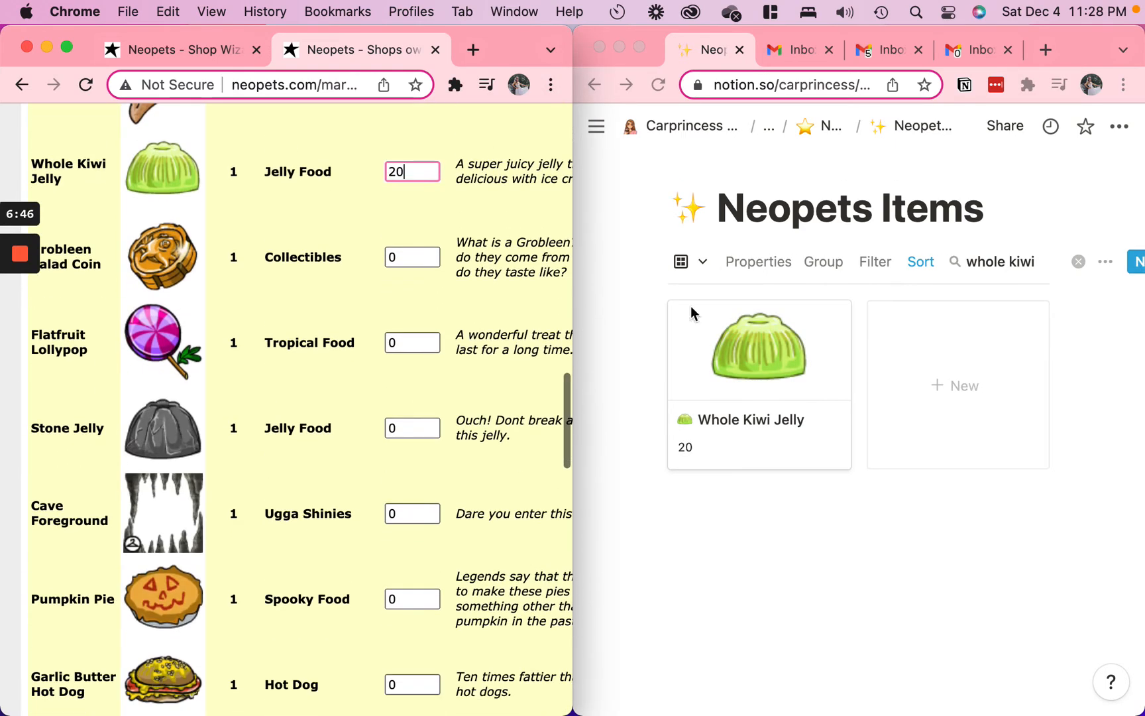
pyautogui.click(1037, 262)
pyautogui.tripleClick(1037, 260)
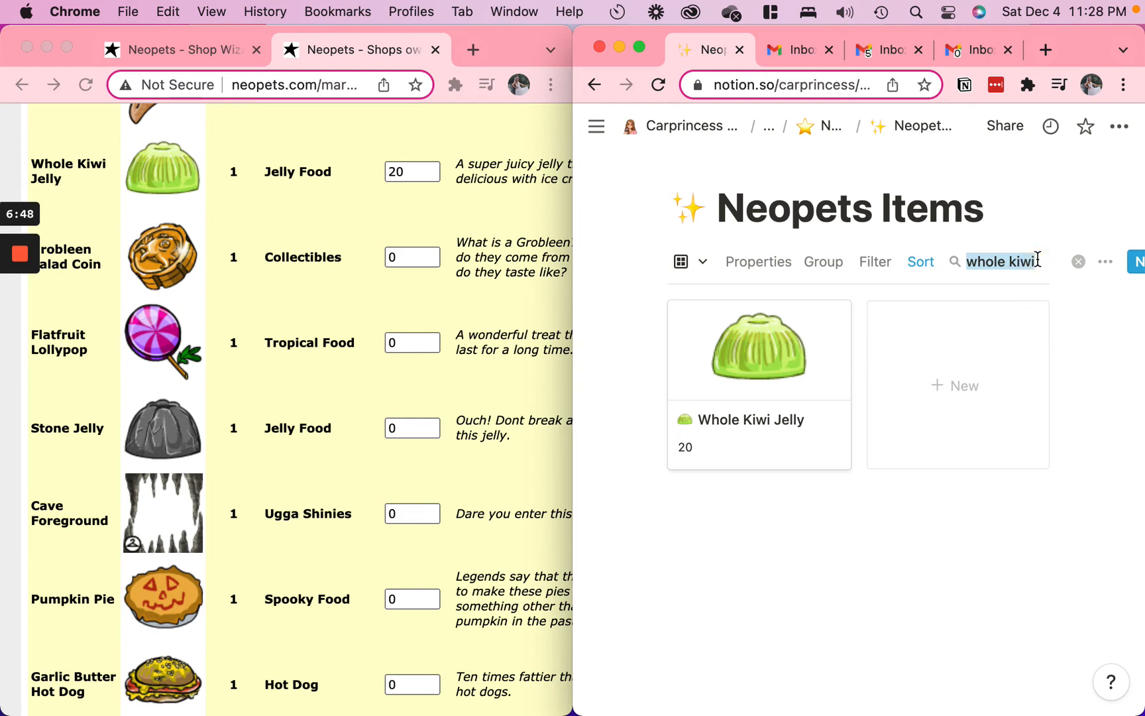
pyautogui.write('lolly')
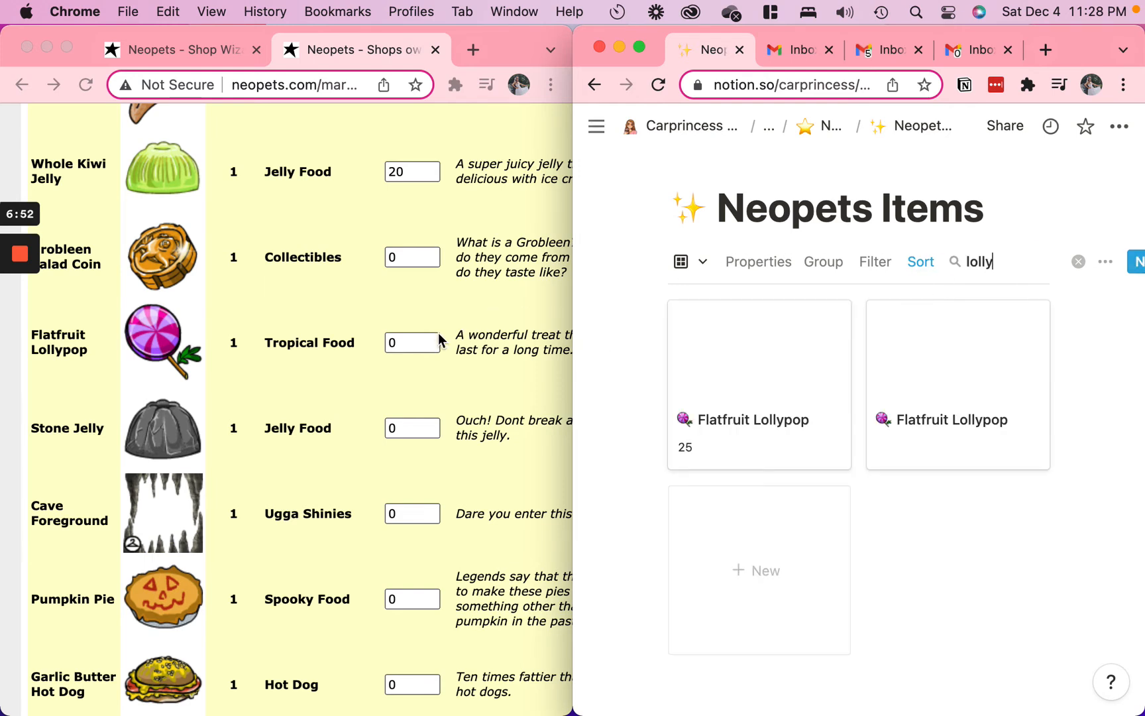
pyautogui.click(415, 341)
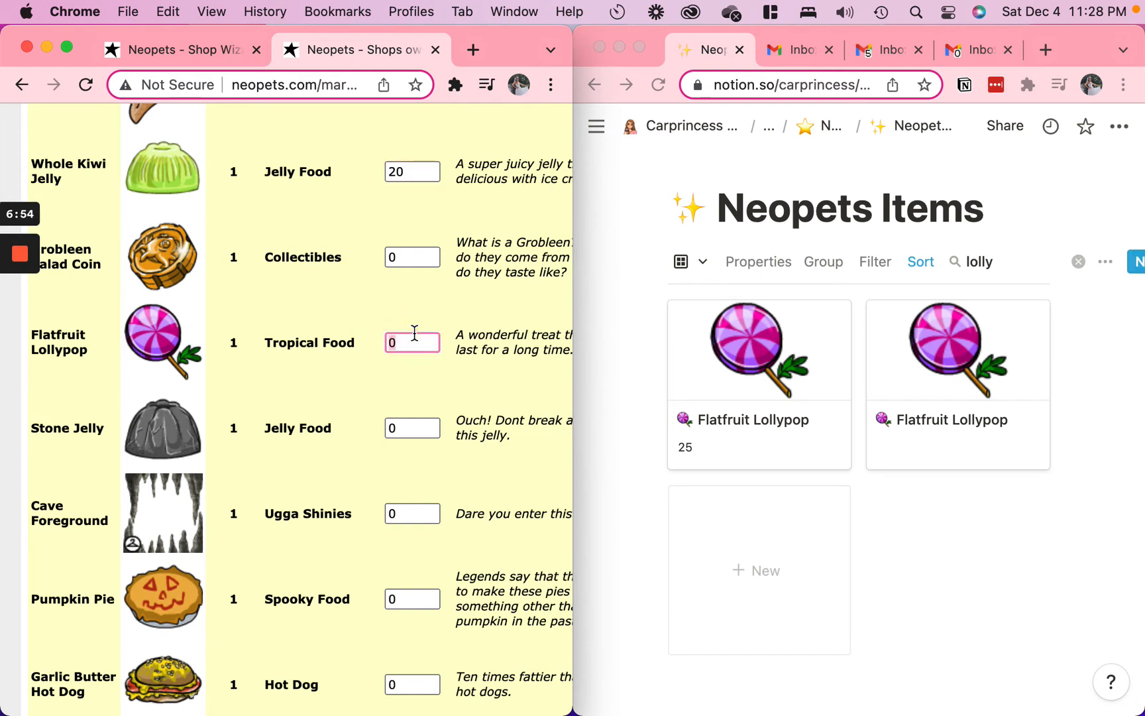
pyautogui.click(1021, 342)
pyautogui.click(1030, 324)
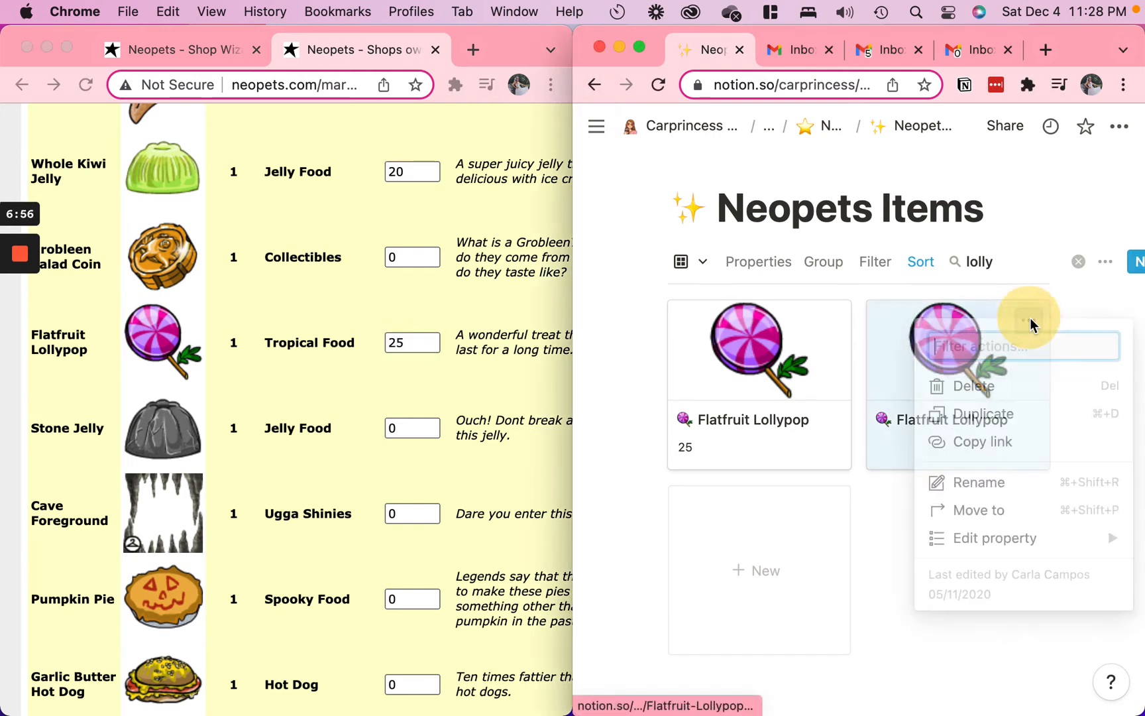
pyautogui.click(1088, 292)
pyautogui.click(1117, 317)
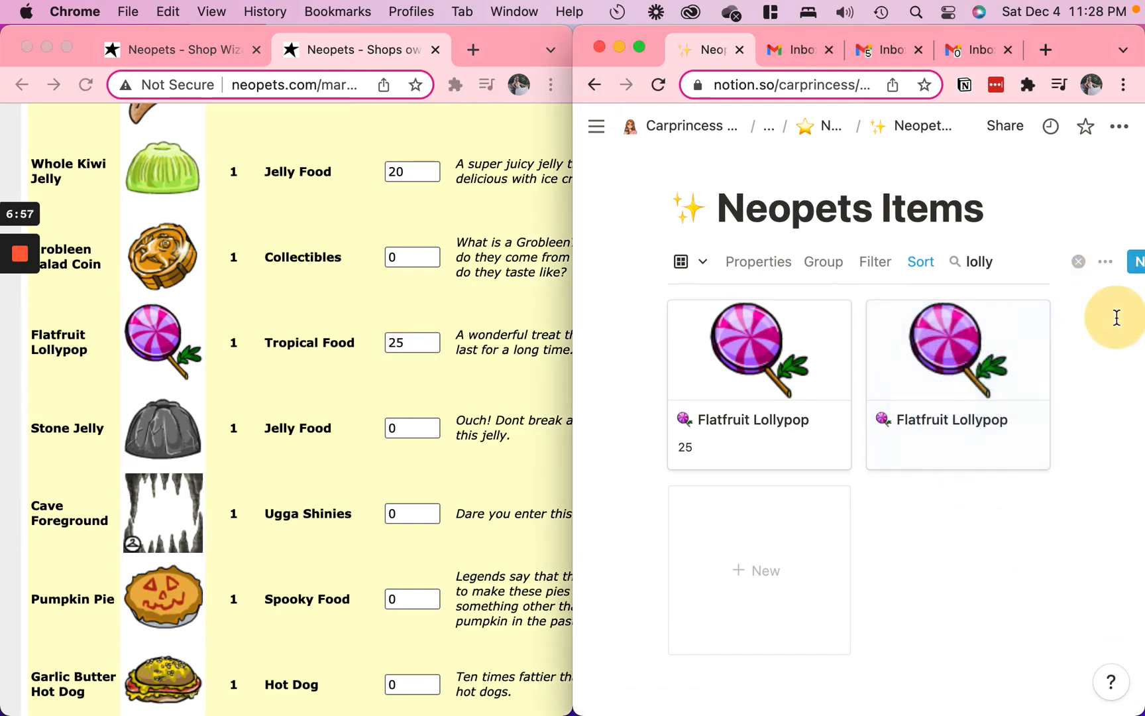
# Open the duplicate Flatfruit Lollypop entry that has no NP value as a full page and bring up its Tombola relation
pyautogui.click(941, 363)
pyautogui.scroll(-5, 829, 344)
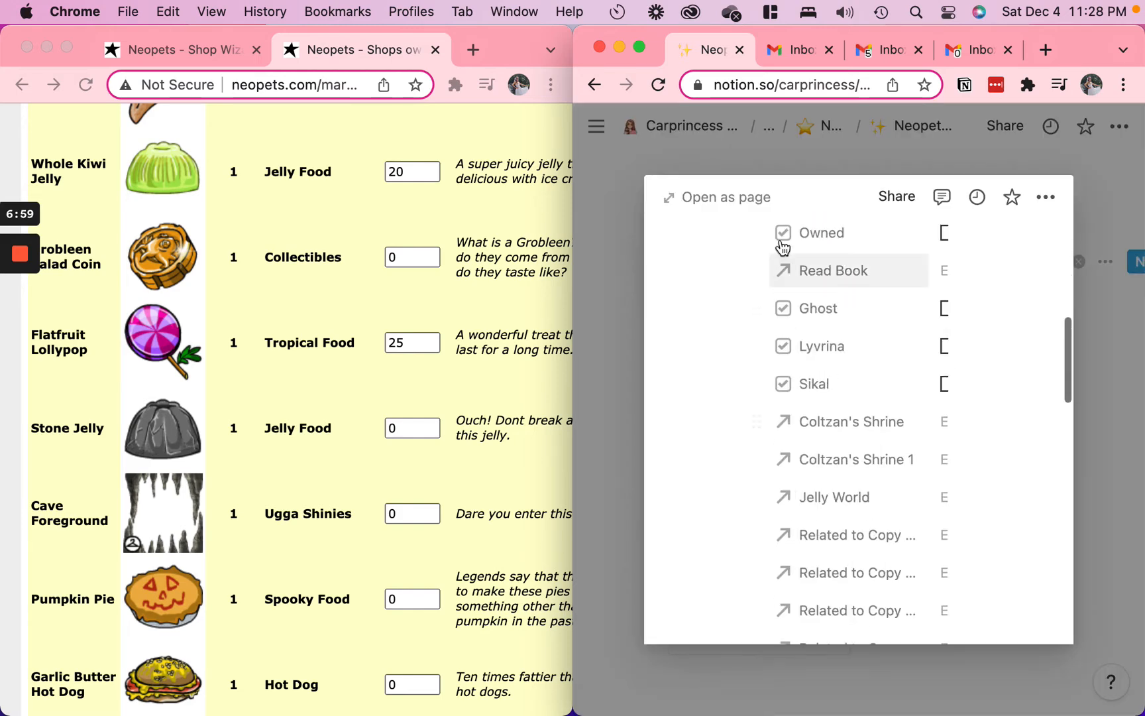
pyautogui.click(749, 196)
pyautogui.scroll(-5, 808, 427)
pyautogui.scroll(-10, 808, 428)
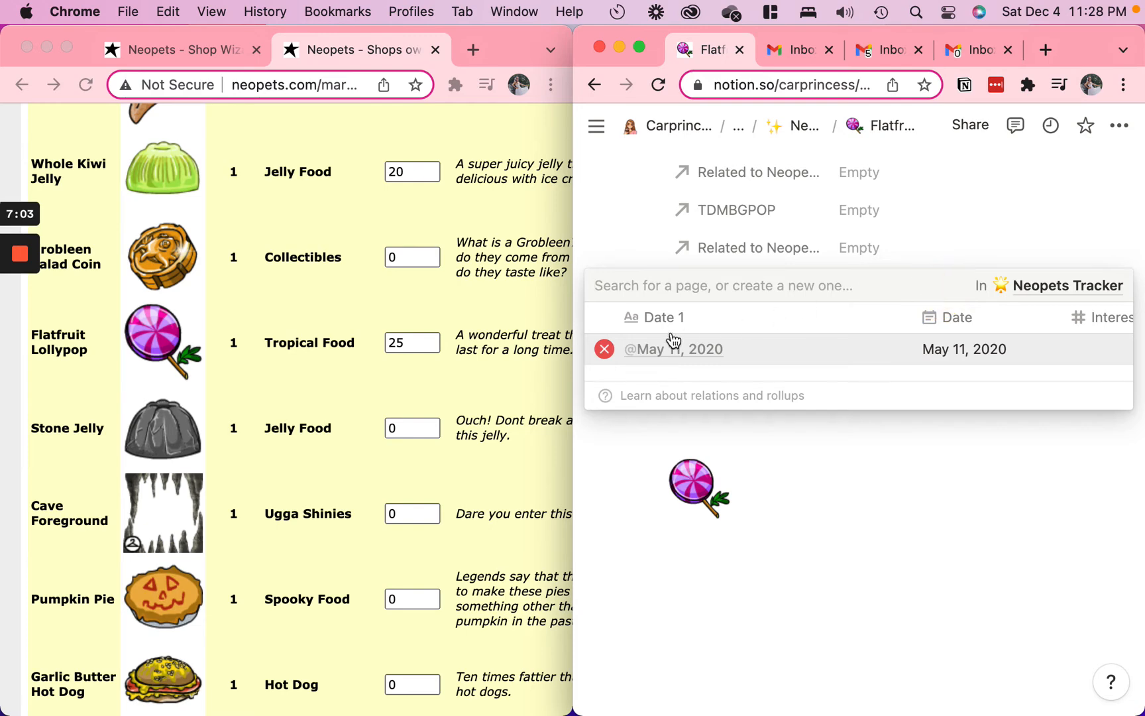
# Open the linked May 11, 2020 tracker entry as a full page and add the 25 NP Flatfruit Lollypop to its Tombola relation
pyautogui.click(676, 353)
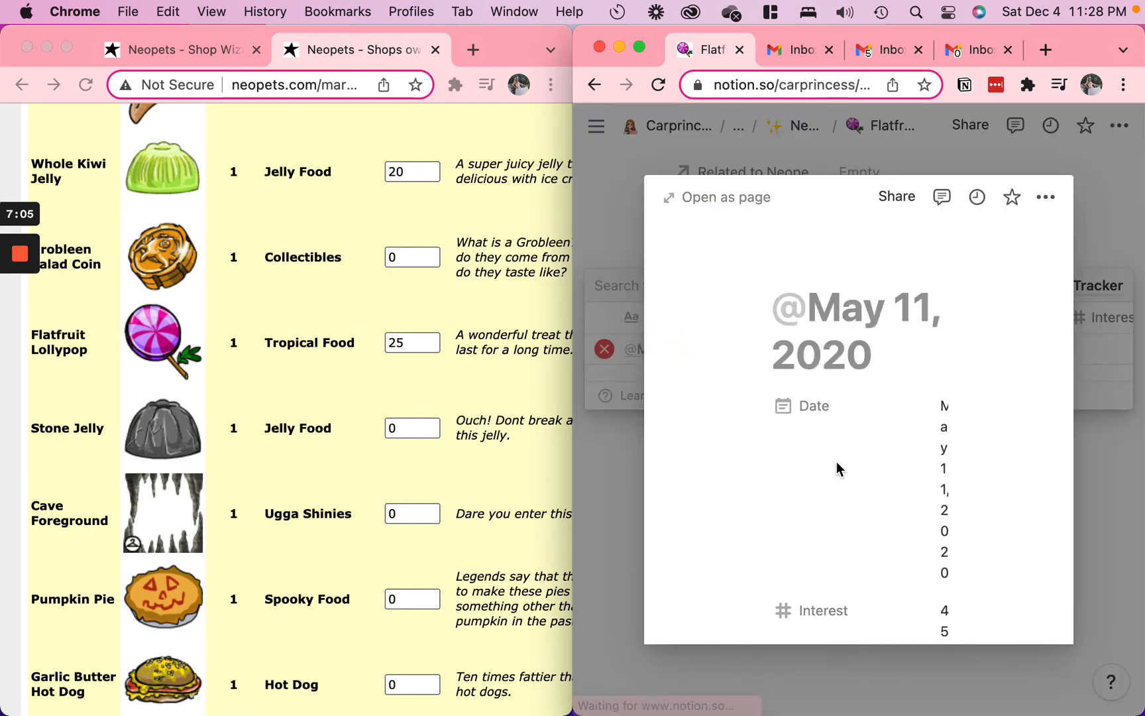
pyautogui.scroll(-10, 837, 468)
pyautogui.click(702, 197)
pyautogui.scroll(-15, 842, 424)
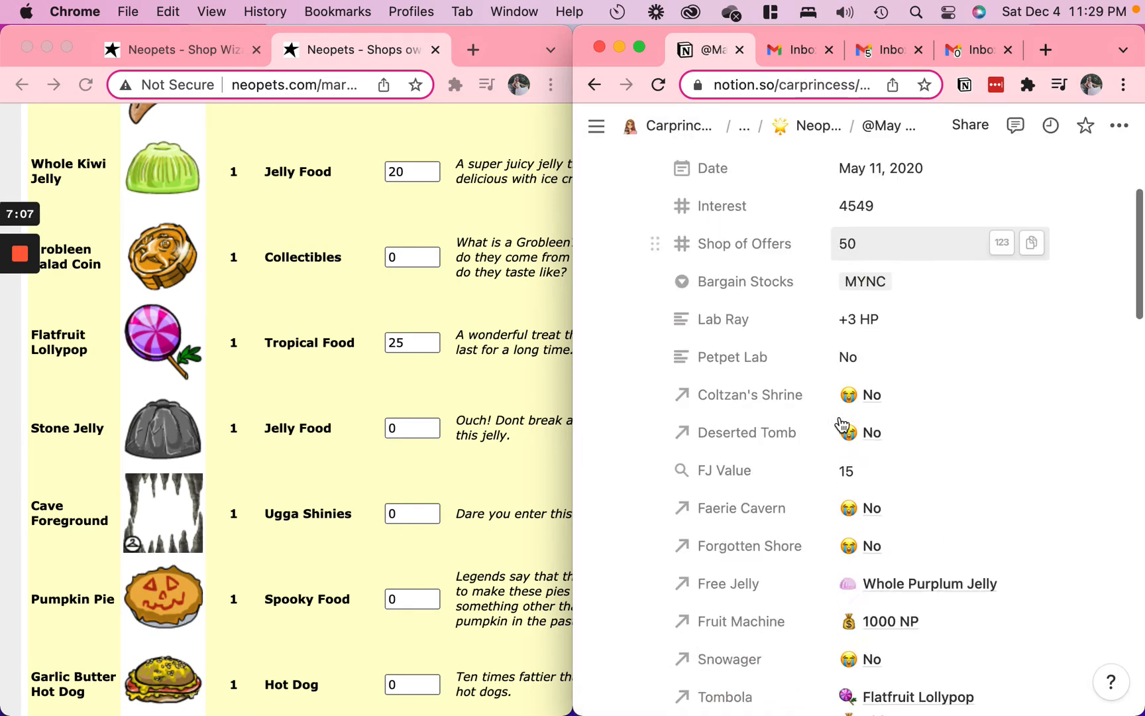
pyautogui.scroll(10, 842, 424)
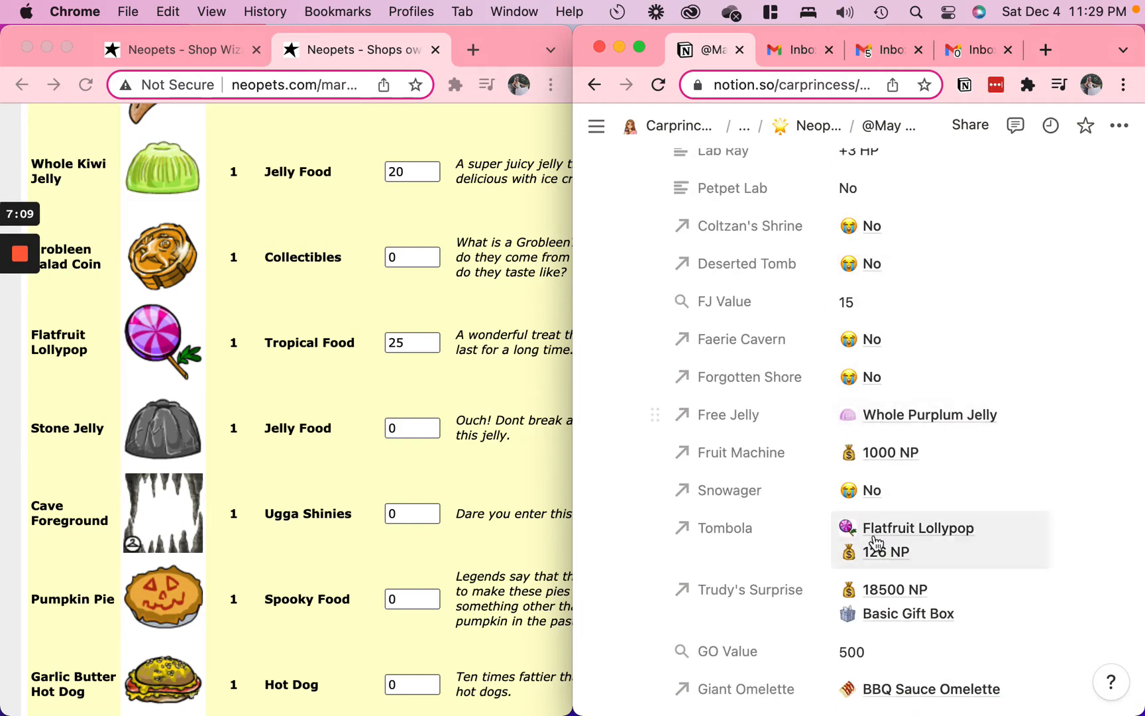
pyautogui.click(1005, 536)
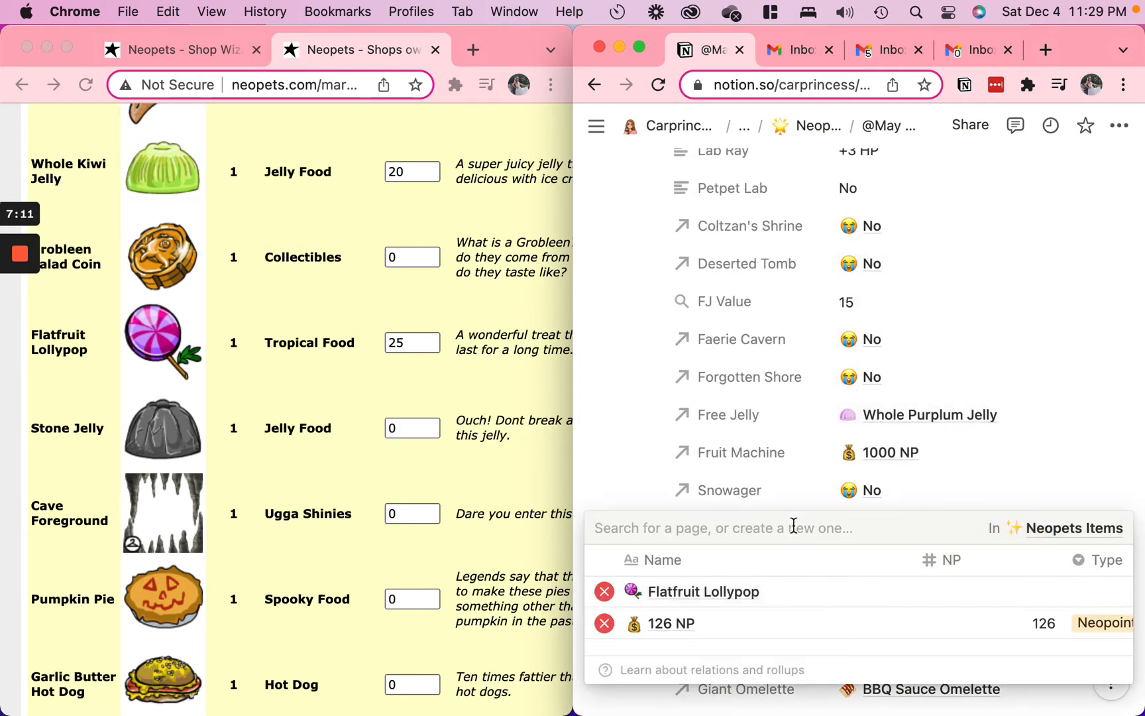
pyautogui.write('flat')
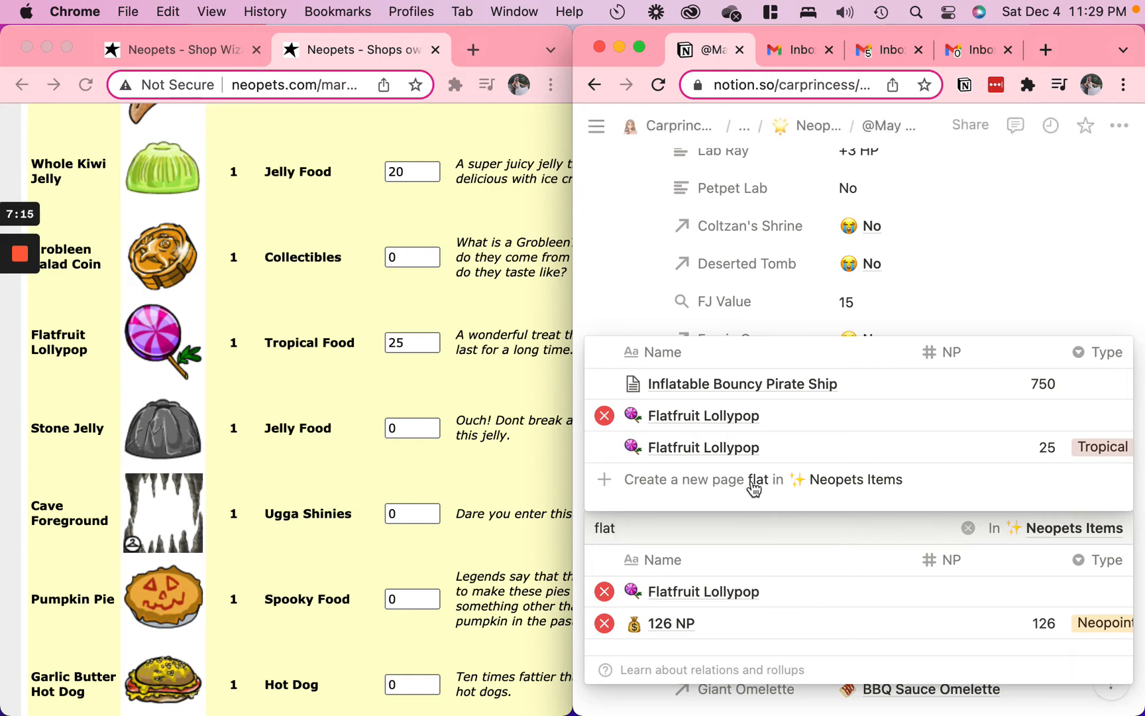
pyautogui.click(723, 449)
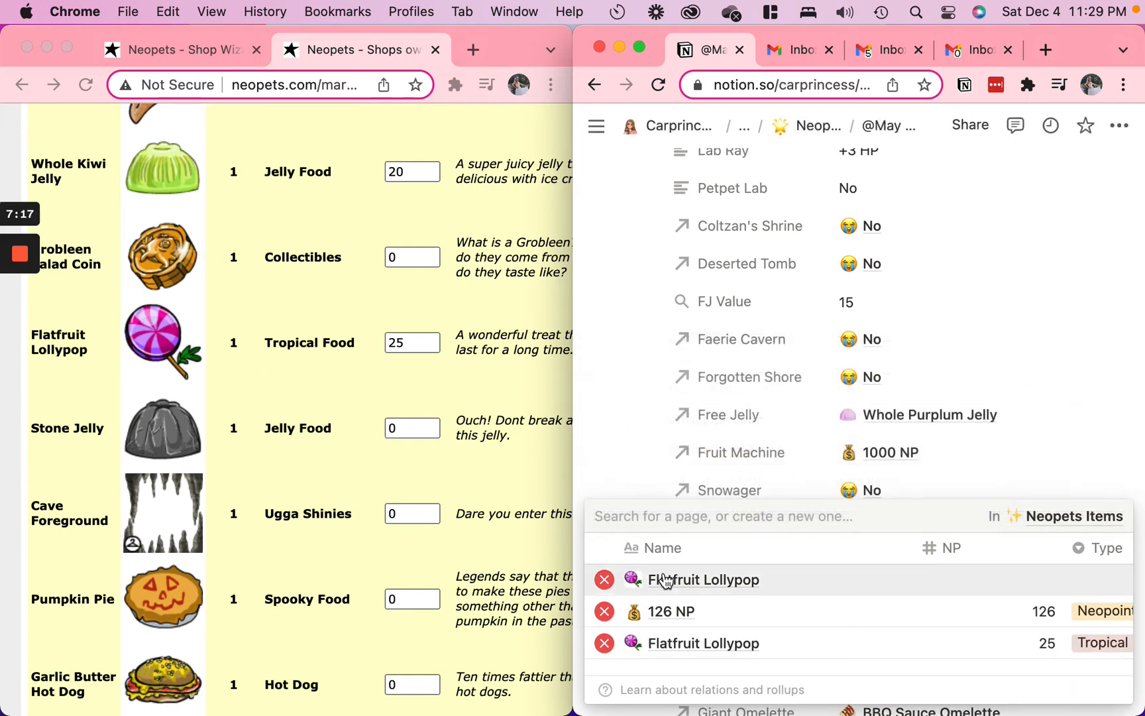
pyautogui.click(1080, 337)
# Go back to the Neopets Items database, search for "lolly" and delete the Flatfruit Lollypop duplicate without an NP value
pyautogui.click(585, 85)
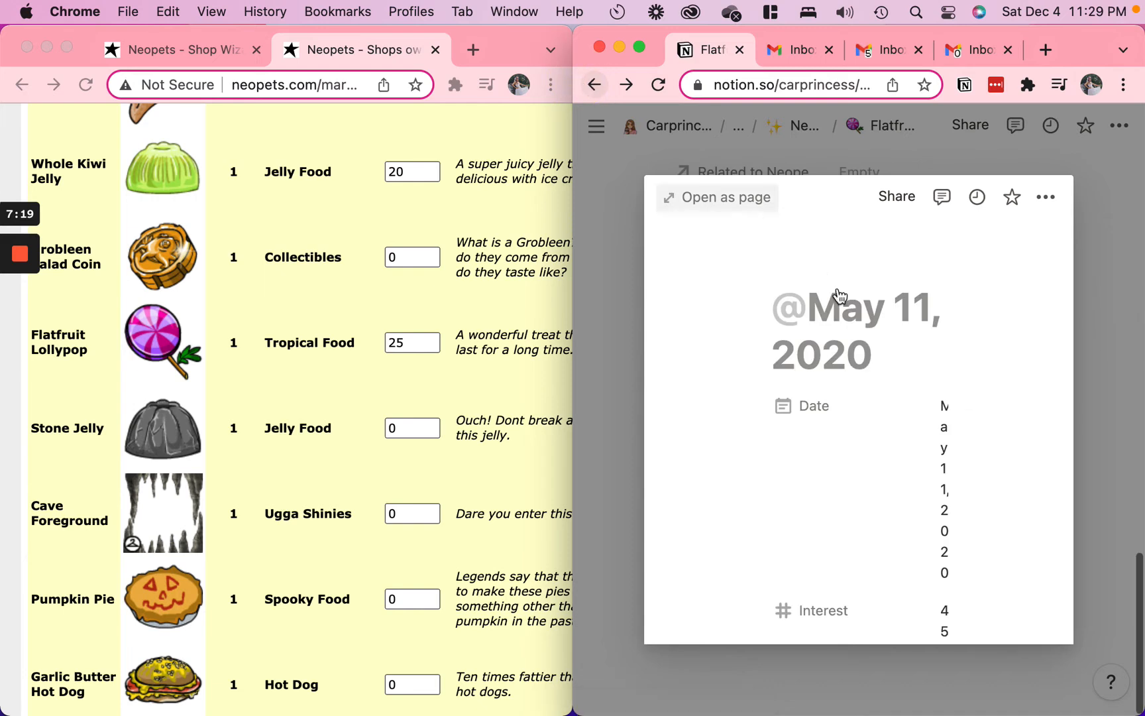
pyautogui.click(594, 85)
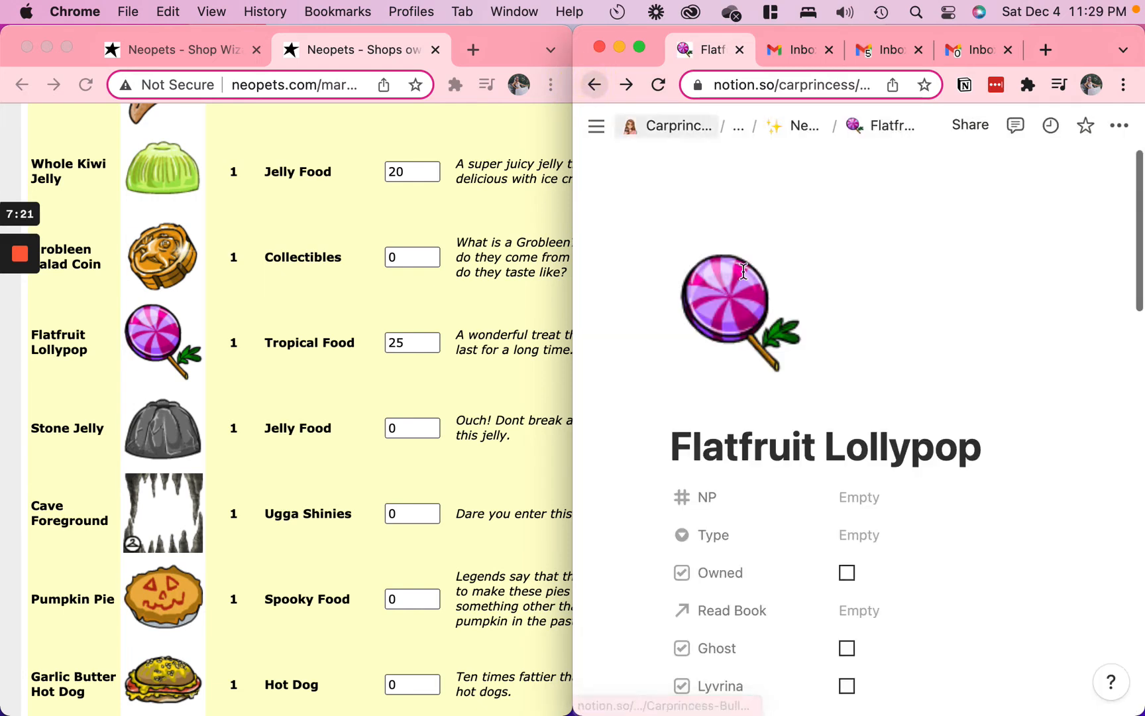
pyautogui.click(595, 85)
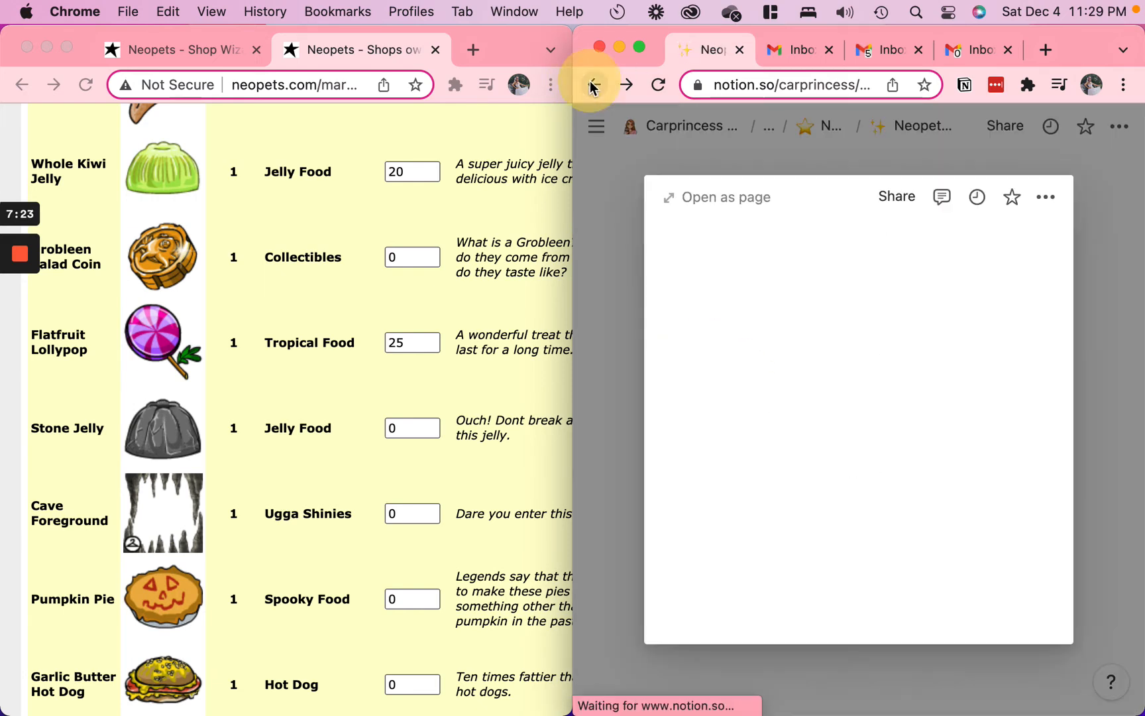
pyautogui.press('Escape')
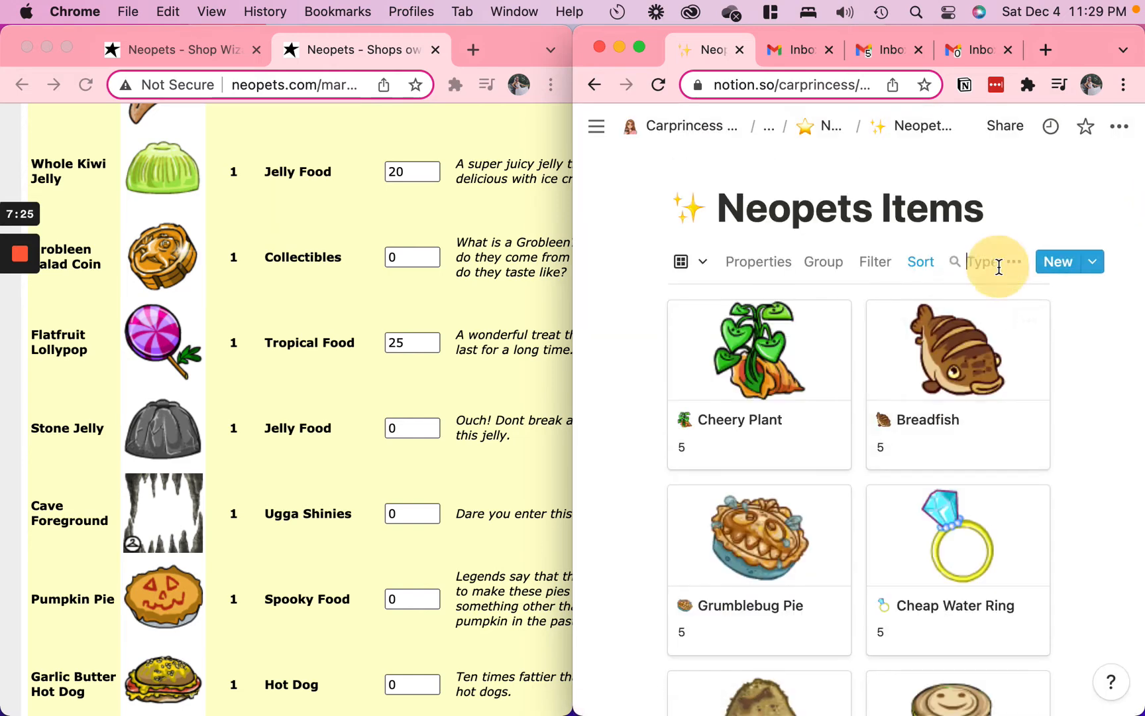
pyautogui.click(994, 262)
pyautogui.write('lolly')
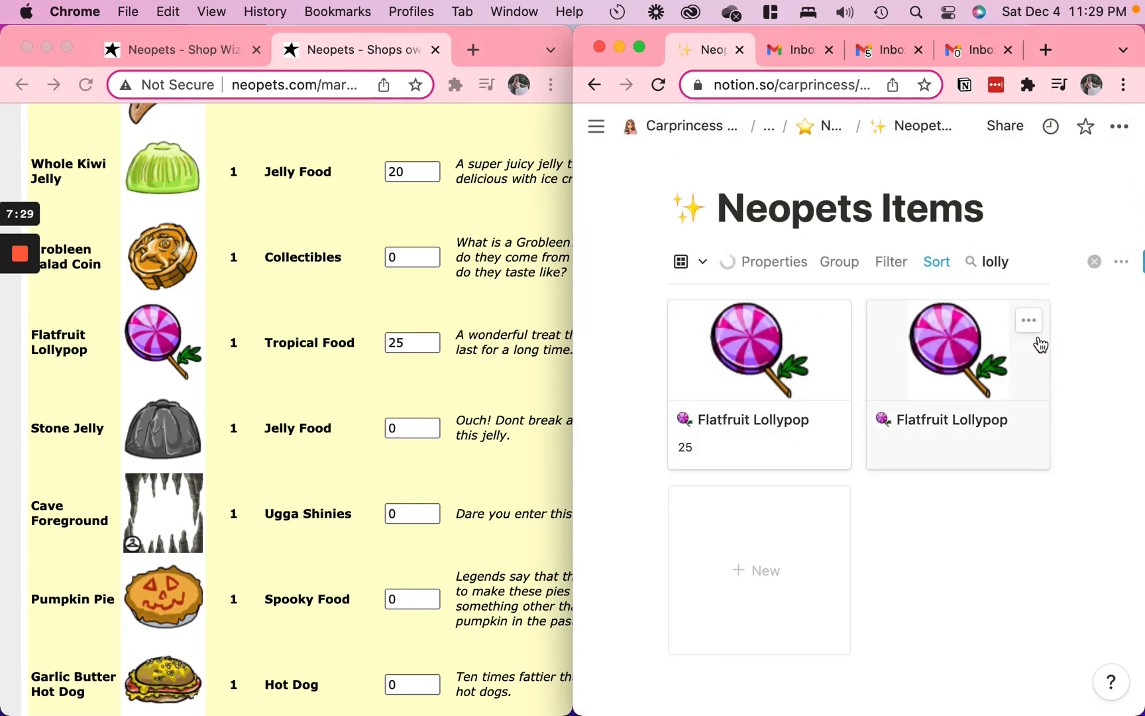
pyautogui.click(1029, 321)
pyautogui.click(994, 398)
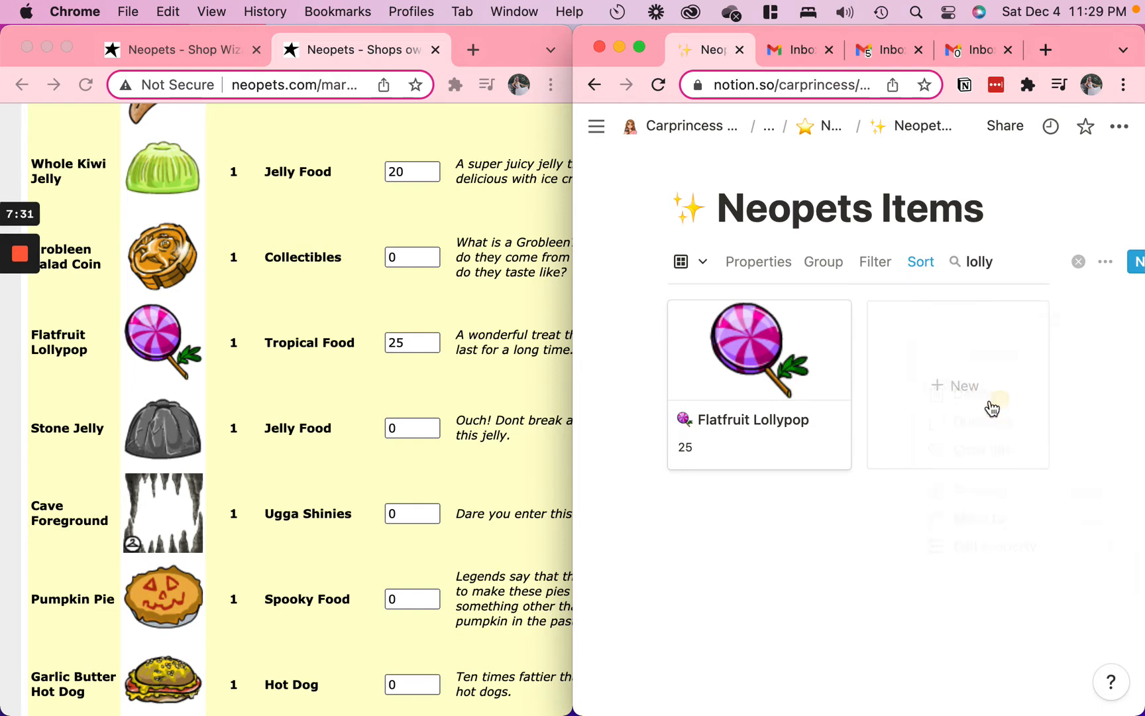
# Open the remaining Flatfruit Lollypop entry as a full page and check its Tombola relation
pyautogui.click(410, 406)
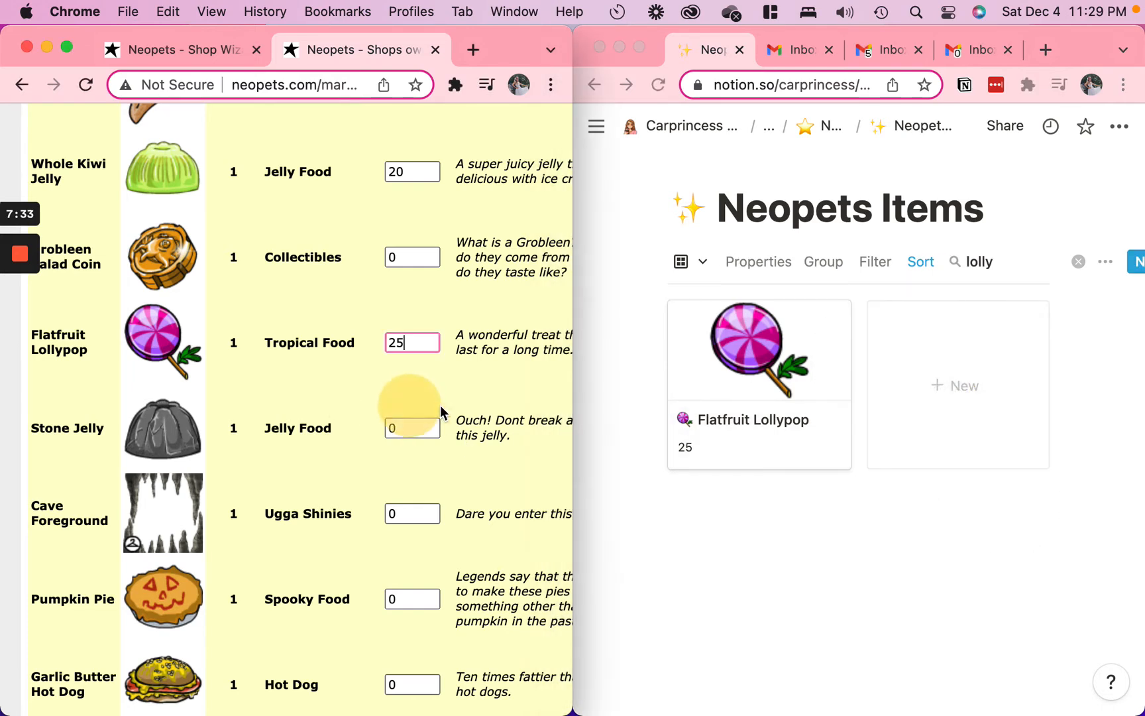
pyautogui.click(769, 361)
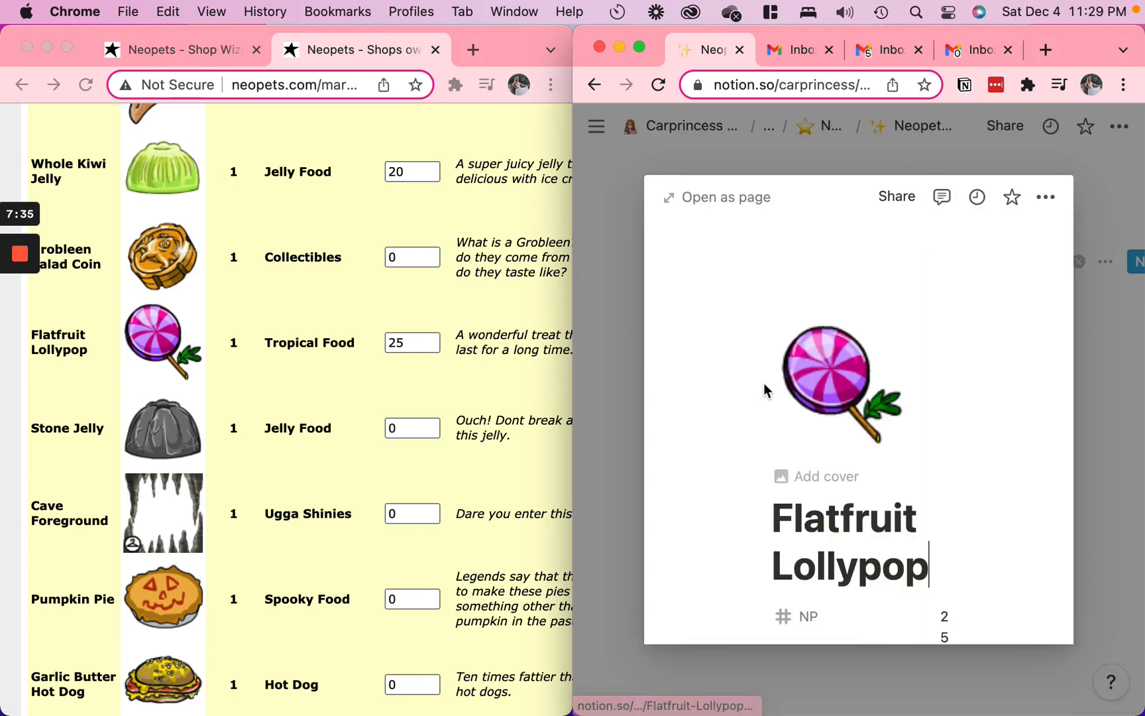
pyautogui.scroll(-5, 800, 483)
pyautogui.click(727, 197)
pyautogui.scroll(-15, 877, 580)
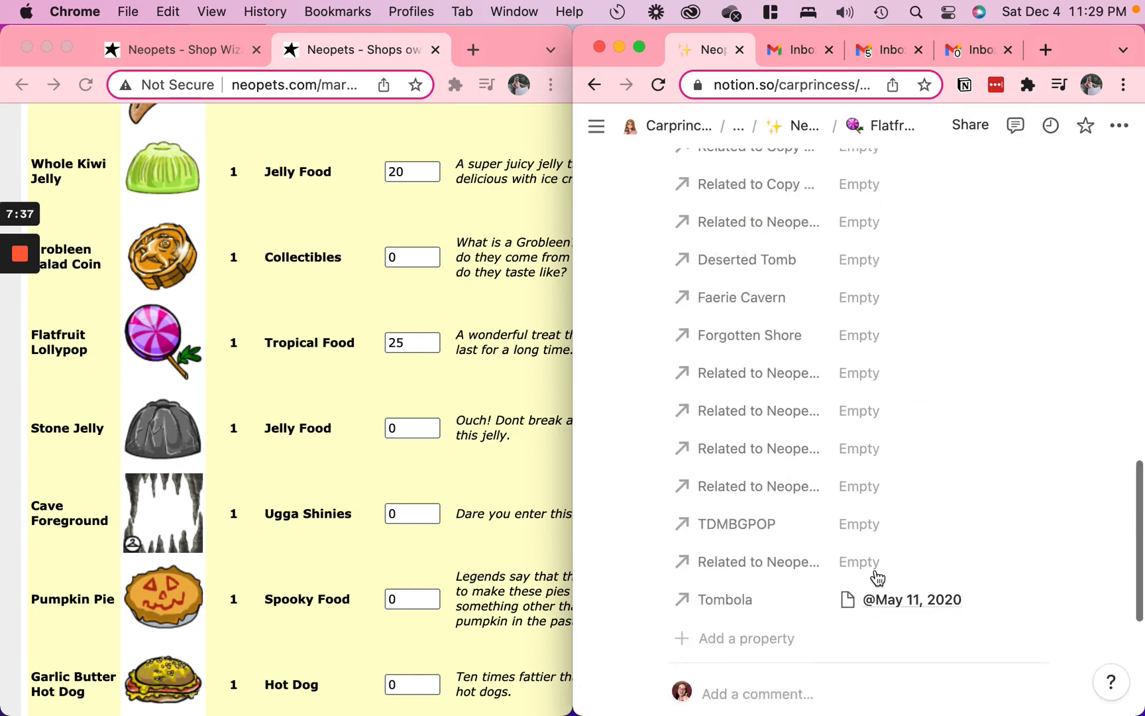
# Return to the Neopets Items database, search for "stone" and set the Stone Jelly's shop price to 15
pyautogui.scroll(3, 874, 567)
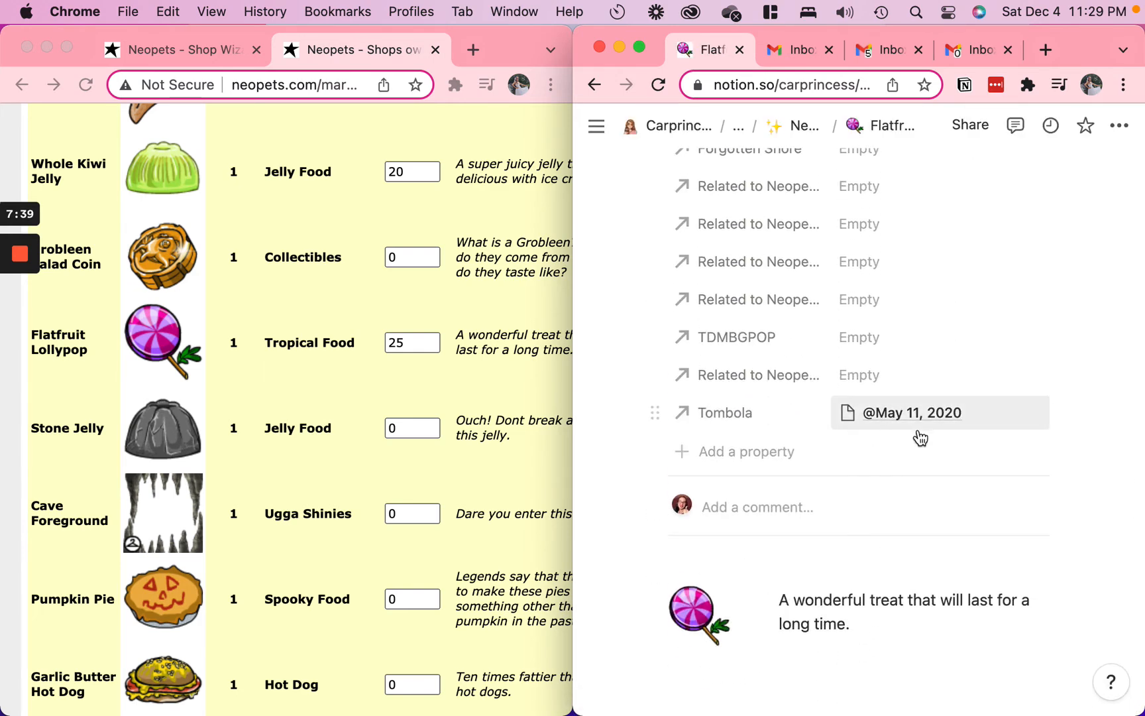
pyautogui.click(804, 131)
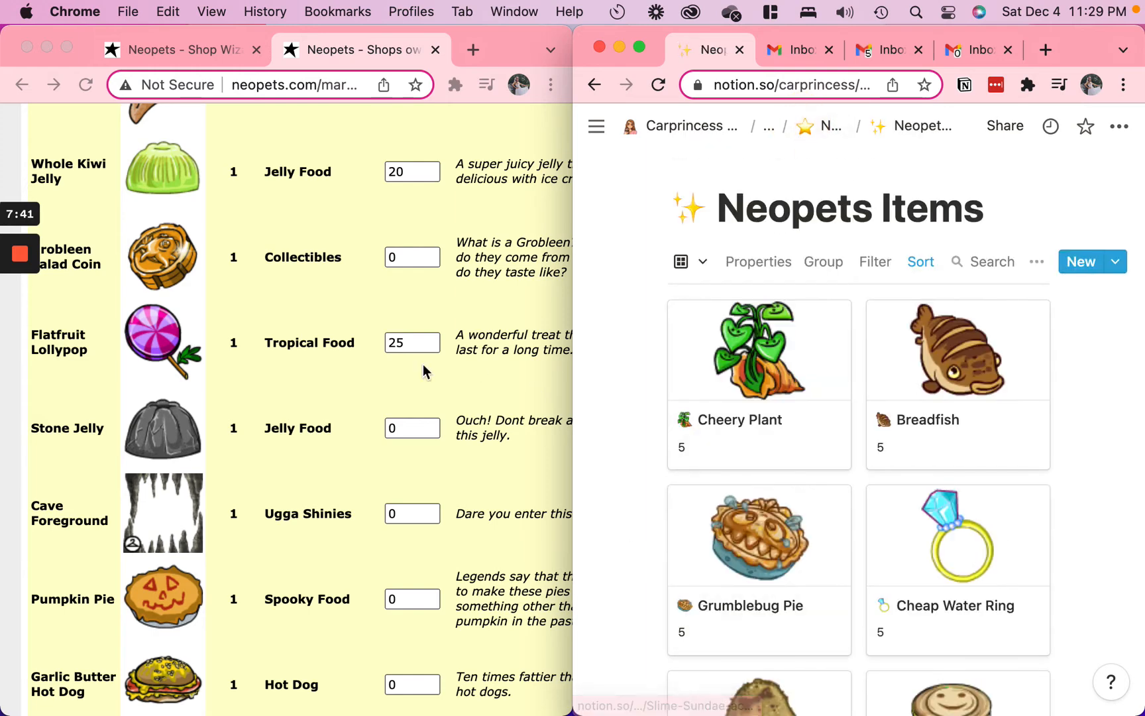
pyautogui.click(992, 274)
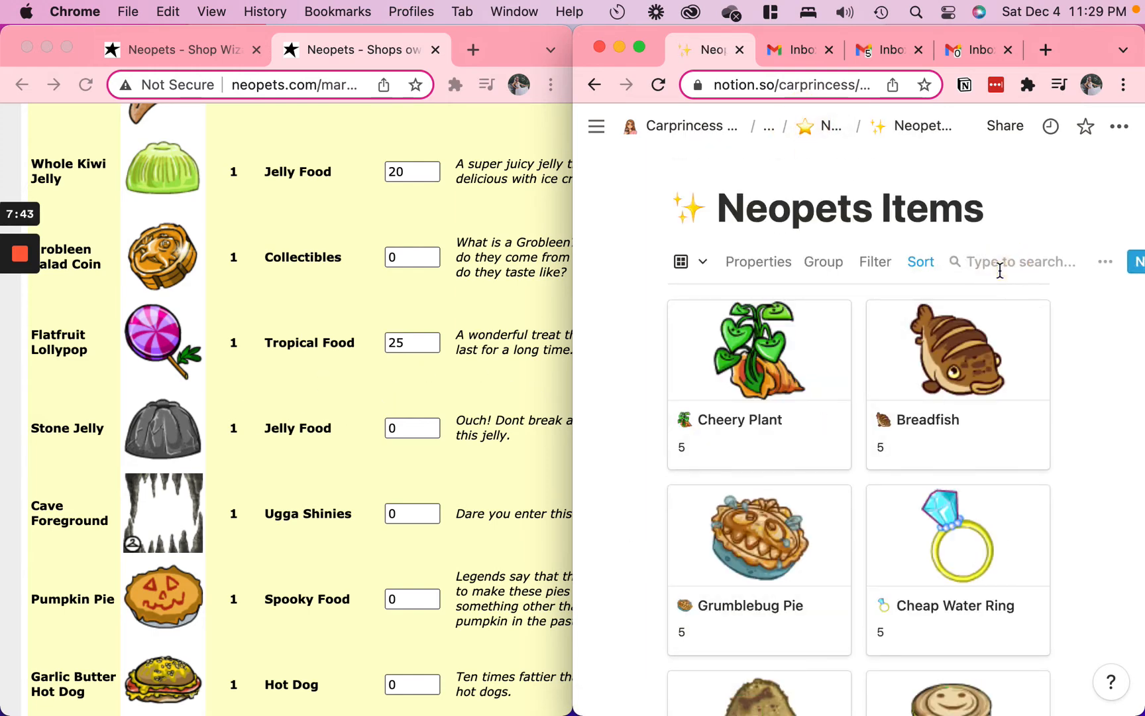
pyautogui.write('stone')
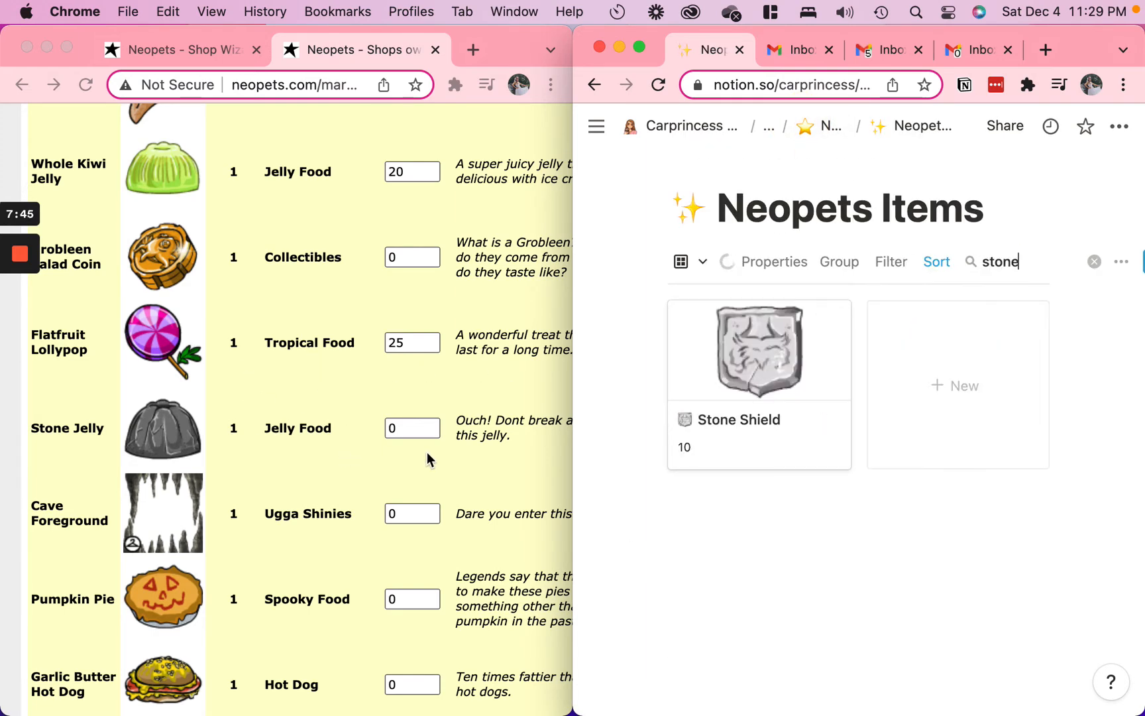
pyautogui.click(416, 427)
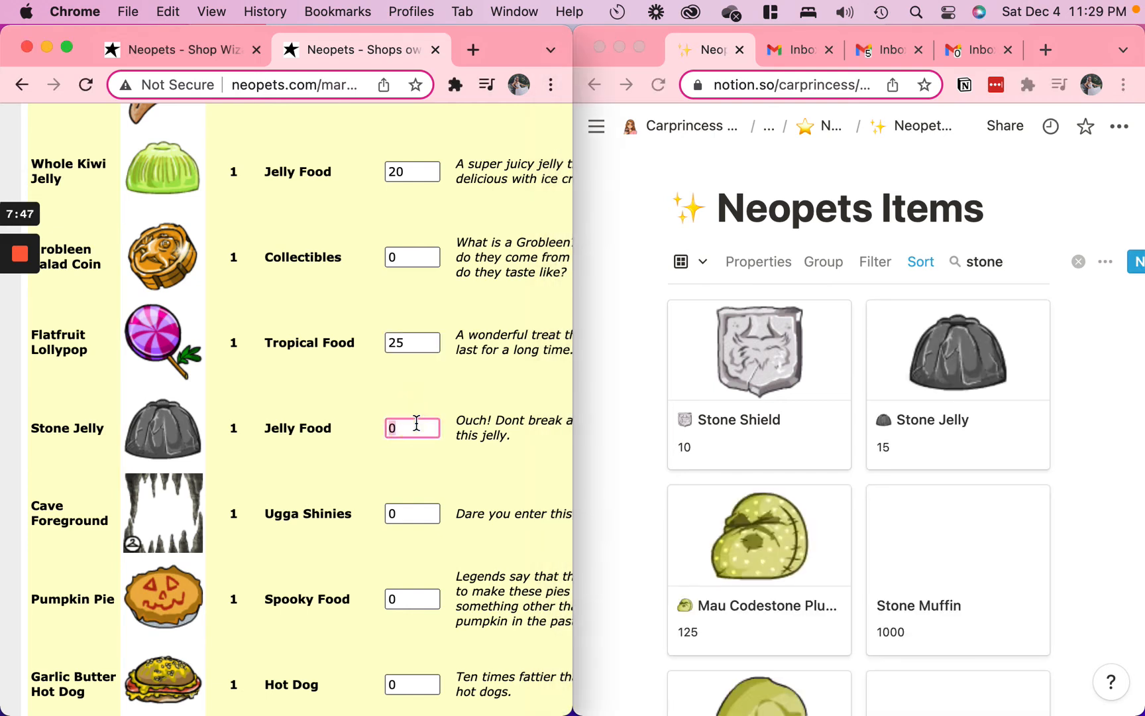
# Search the Neopets Items database for "cave", open the Cave Foreground entry and copy its title
pyautogui.doubleClick(984, 261)
pyautogui.write('cave')
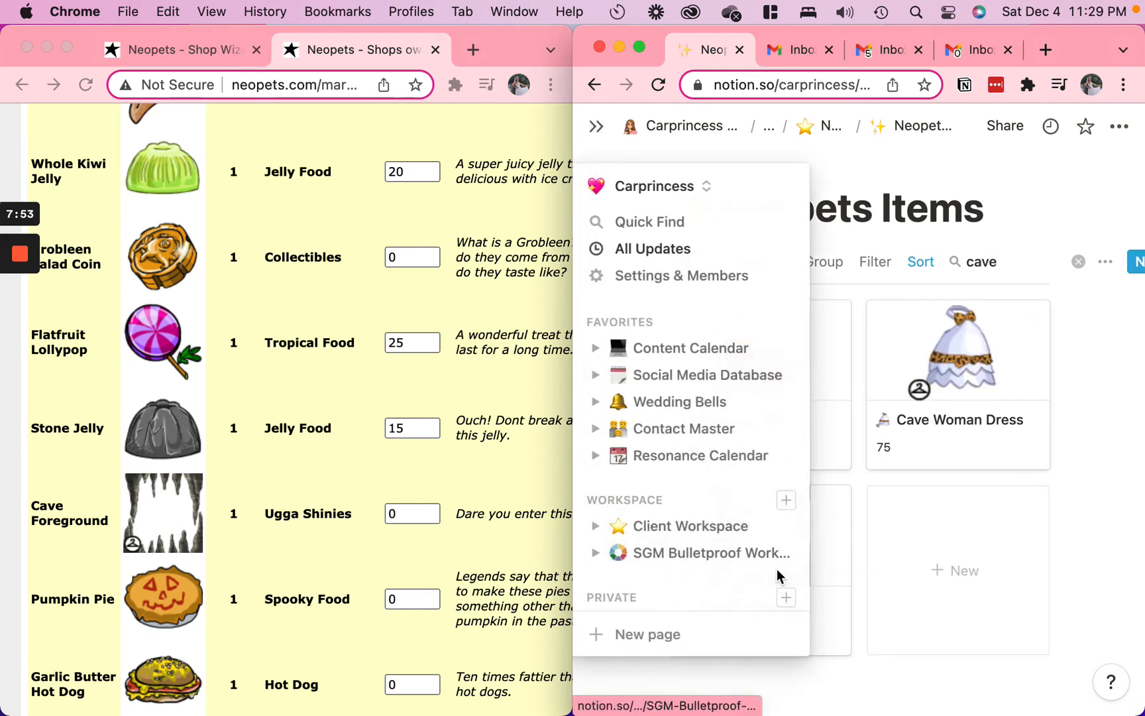
pyautogui.click(746, 524)
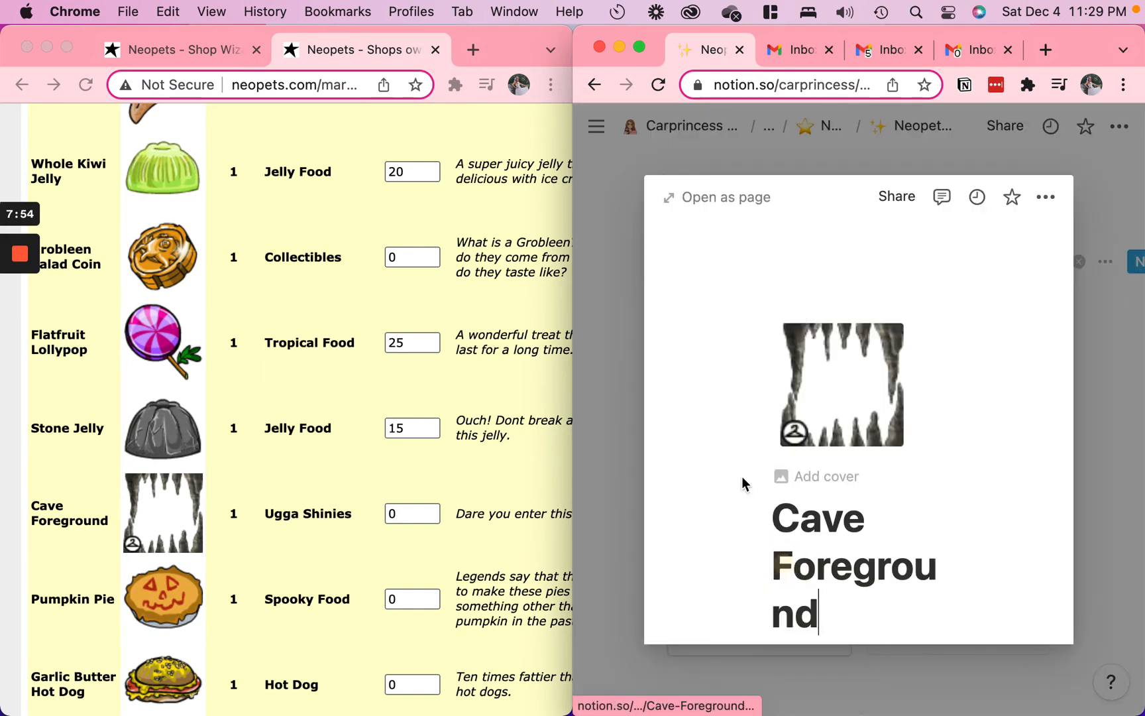
pyautogui.doubleClick(806, 519)
pyautogui.tripleClick(802, 517)
pyautogui.press('super+c')
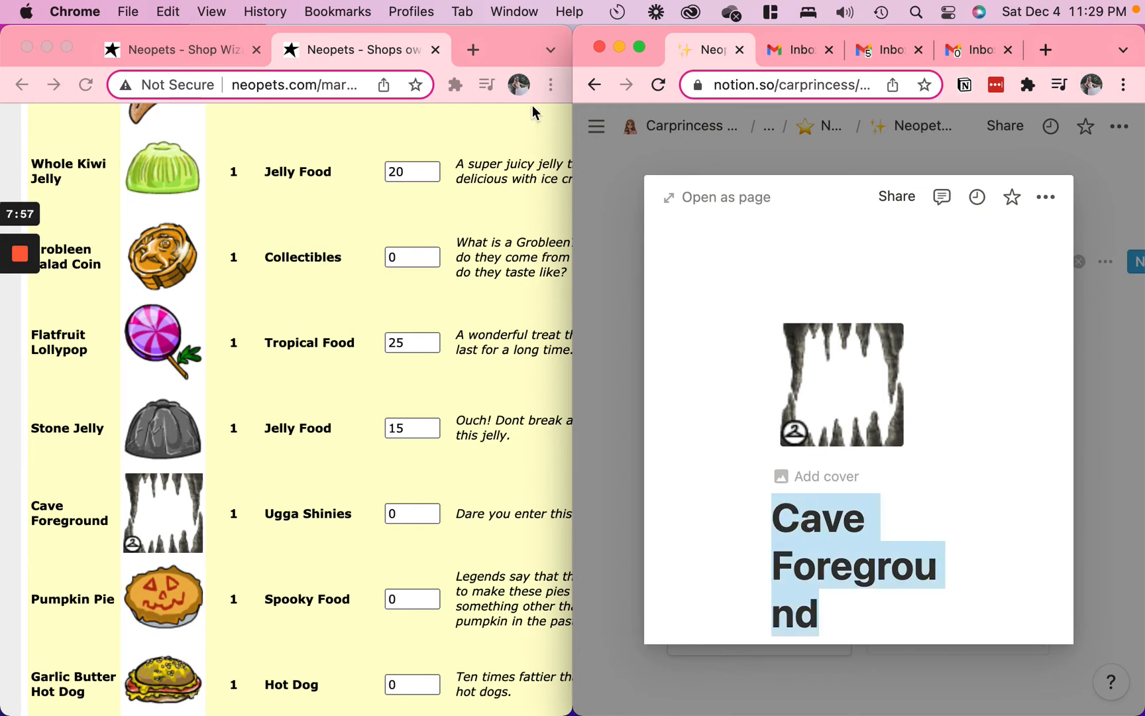
# Run a new Shop Wizard search for Cave Foreground using the copied name
pyautogui.click(229, 56)
pyautogui.scroll(-10, 383, 398)
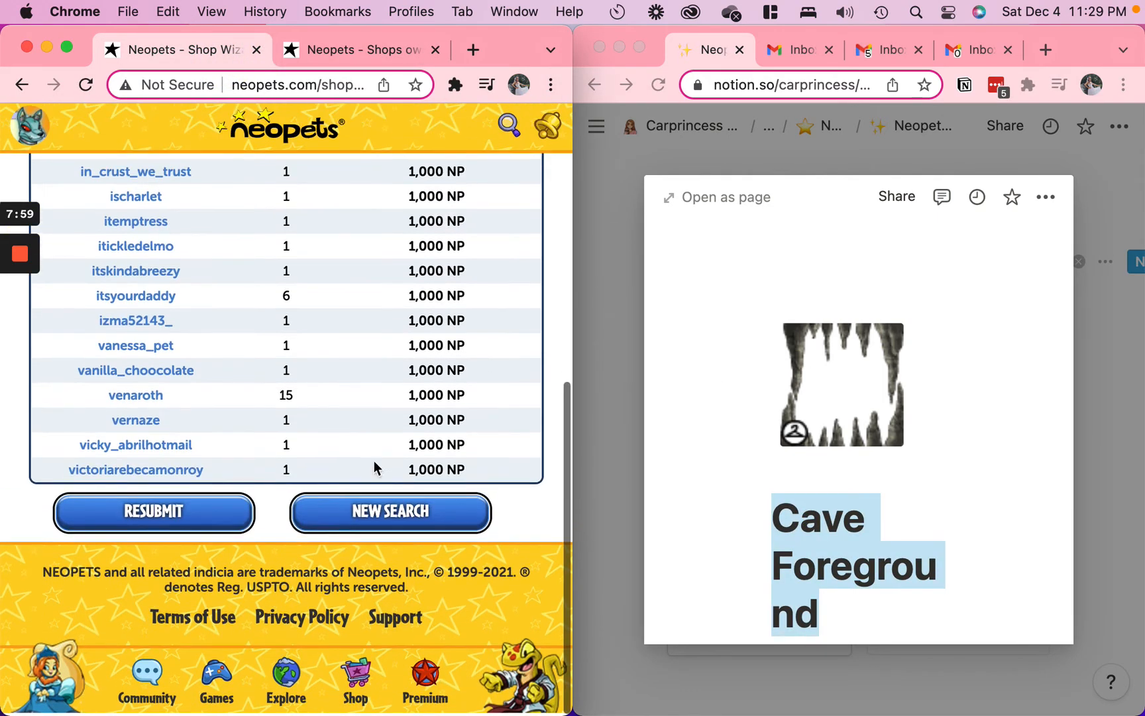
pyautogui.click(366, 514)
pyautogui.click(373, 401)
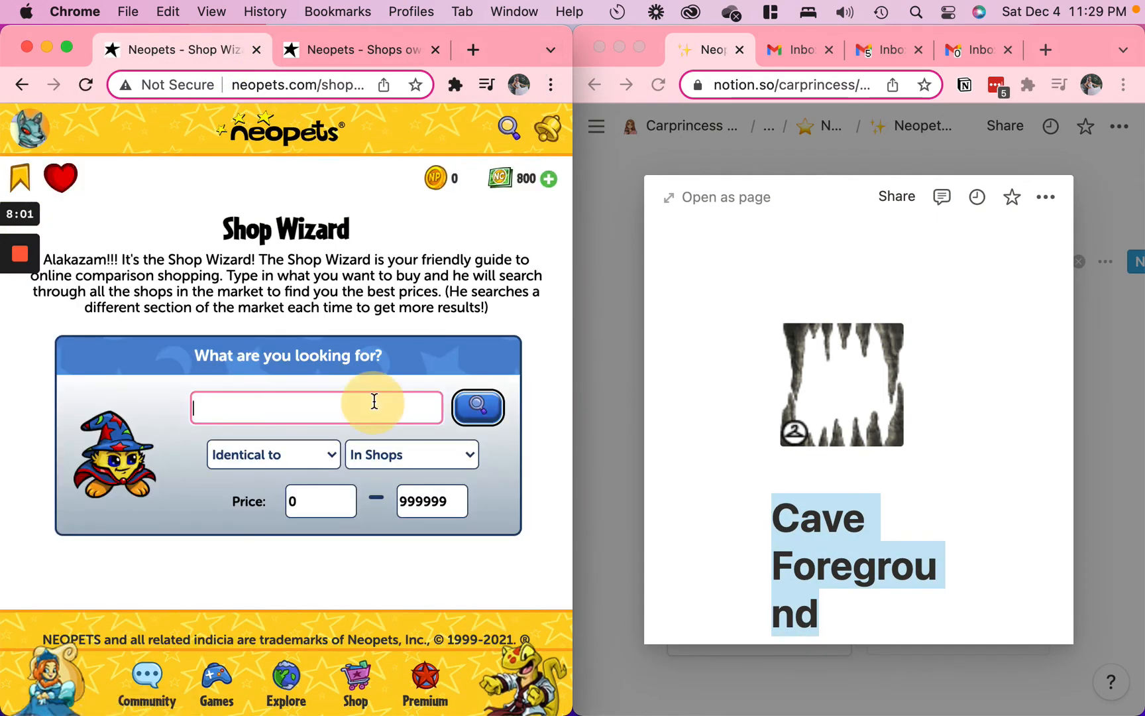
pyautogui.press('super+v')
pyautogui.click(477, 416)
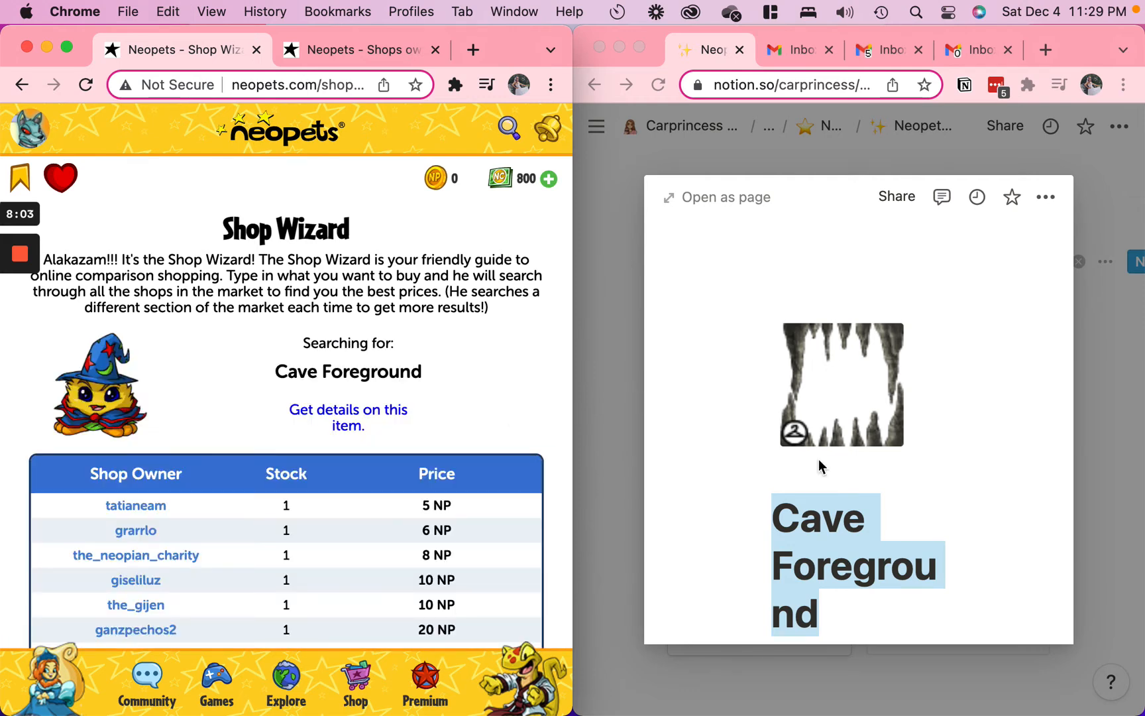
# Open the Cave Foreground entry as a full page and set its NP to 5
pyautogui.scroll(-20, 820, 466)
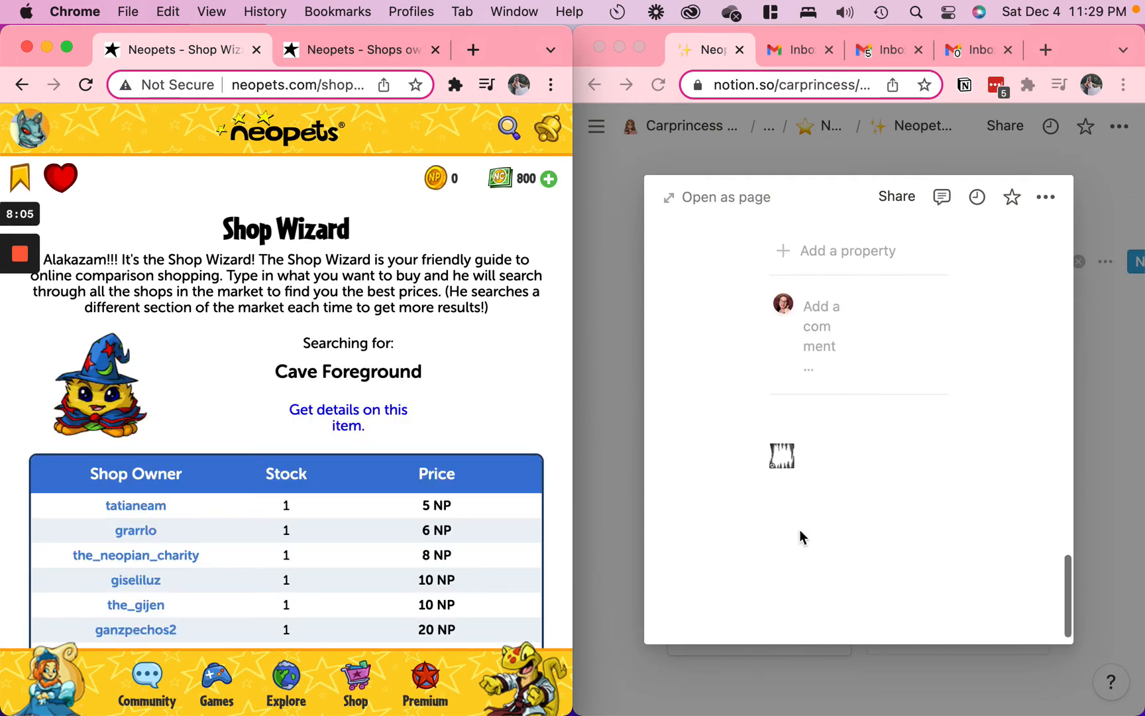
pyautogui.scroll(15, 830, 300)
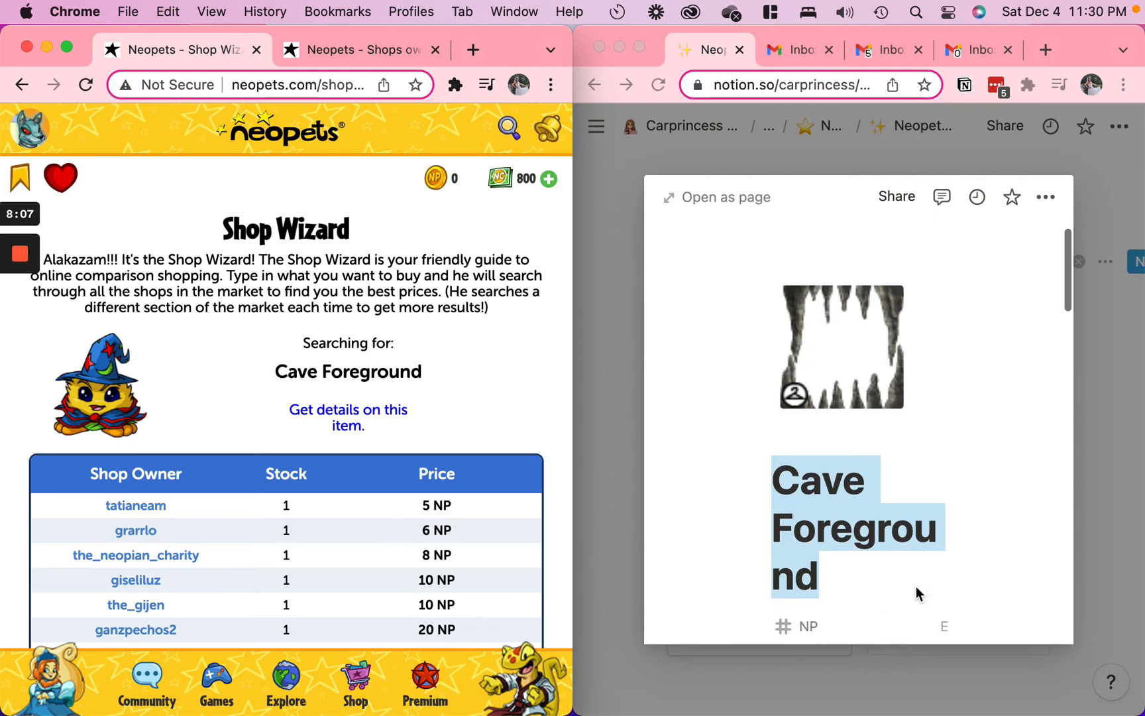
pyautogui.scroll(-4, 862, 464)
pyautogui.click(737, 200)
pyautogui.click(705, 198)
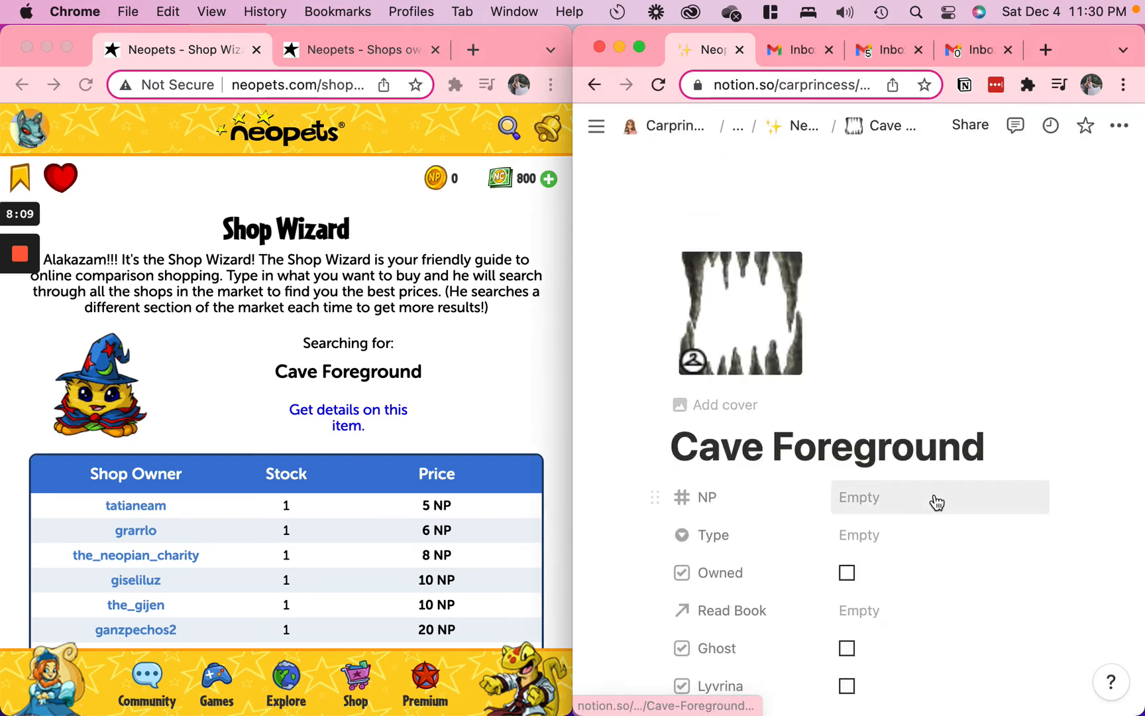
pyautogui.scroll(-2, 886, 404)
pyautogui.click(877, 373)
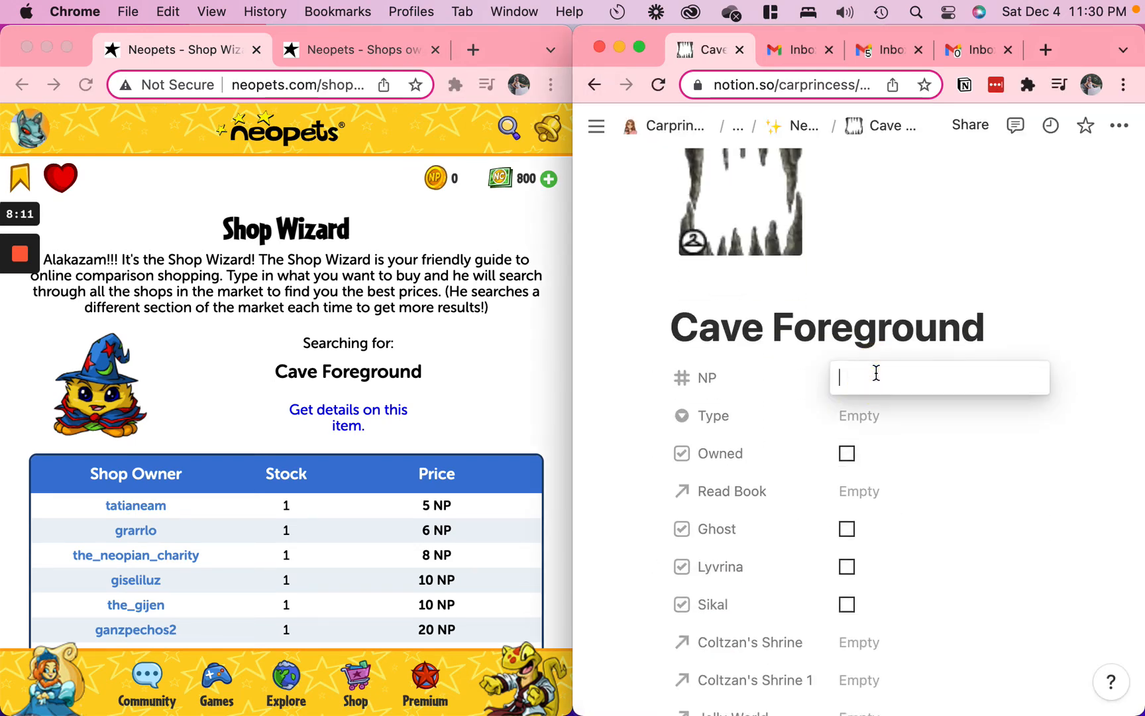
pyautogui.click(1066, 314)
# Copy the Cave Foreground's description from the shop stock list and set the entry's Type to Ugga Shinies
pyautogui.scroll(-15, 1014, 494)
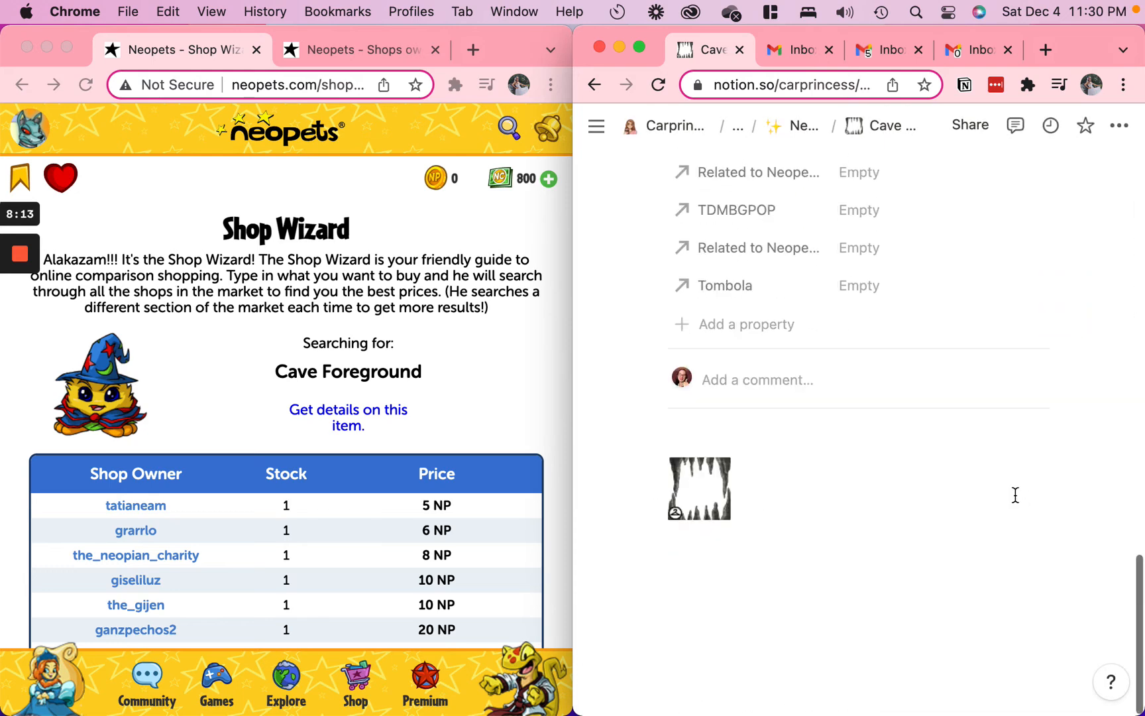
pyautogui.scroll(5, 1015, 495)
pyautogui.scroll(10, 1007, 474)
pyautogui.click(313, 55)
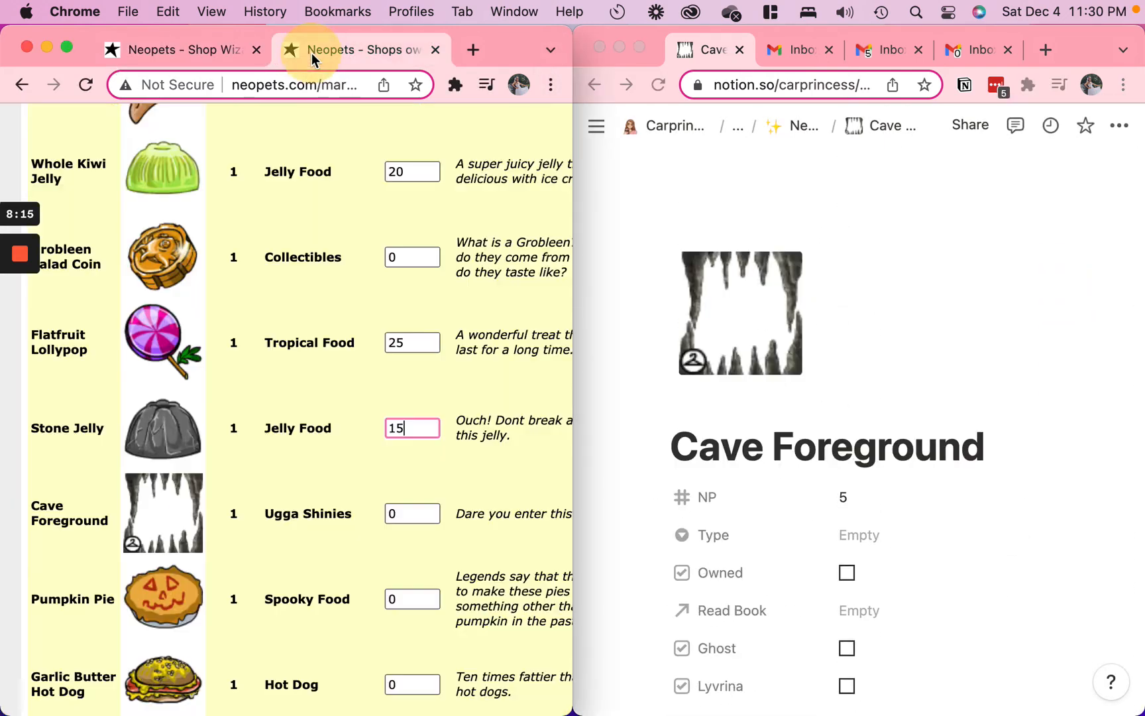
pyautogui.tripleClick(482, 508)
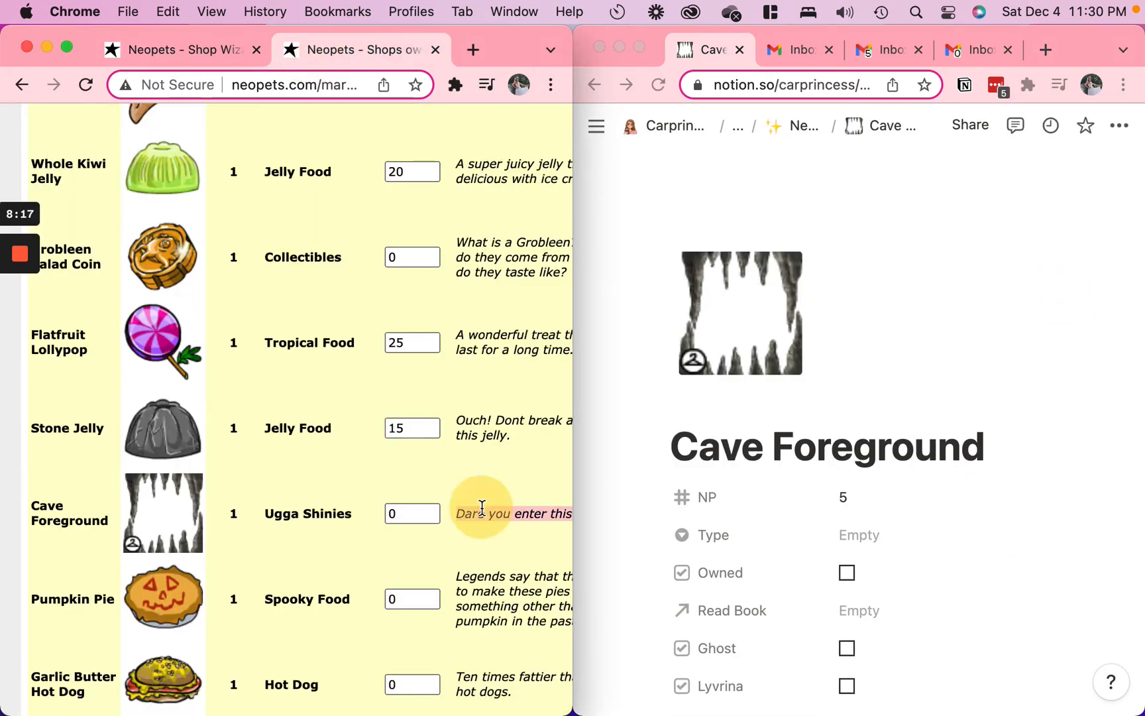
pyautogui.click(863, 534)
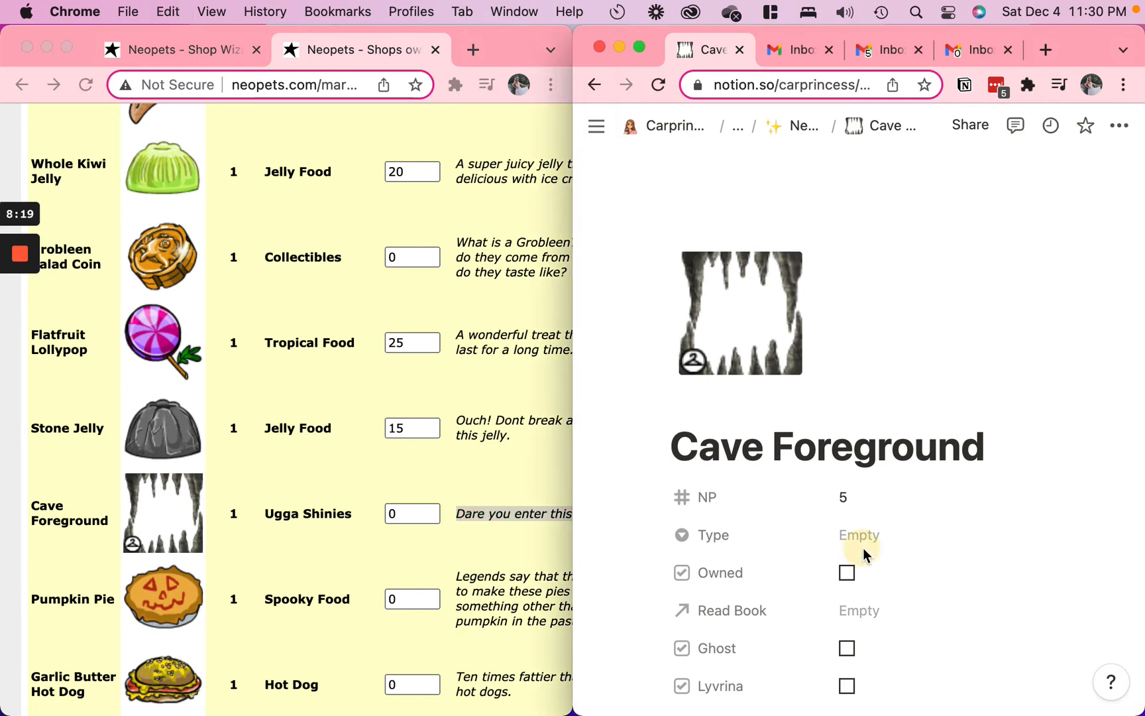
pyautogui.click(863, 534)
pyautogui.write('Ugg')
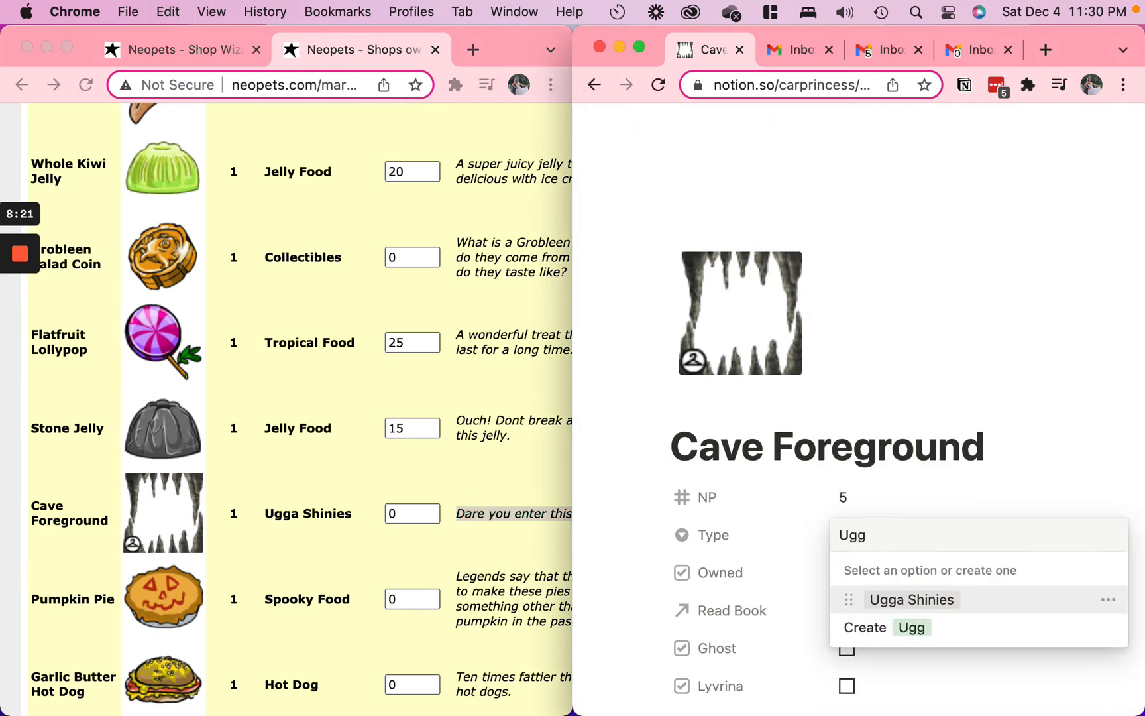
pyautogui.press('Return')
# Paste the copied description beside the picture in the Cave Foreground entry and mark the item as Owned
pyautogui.scroll(-10, 879, 494)
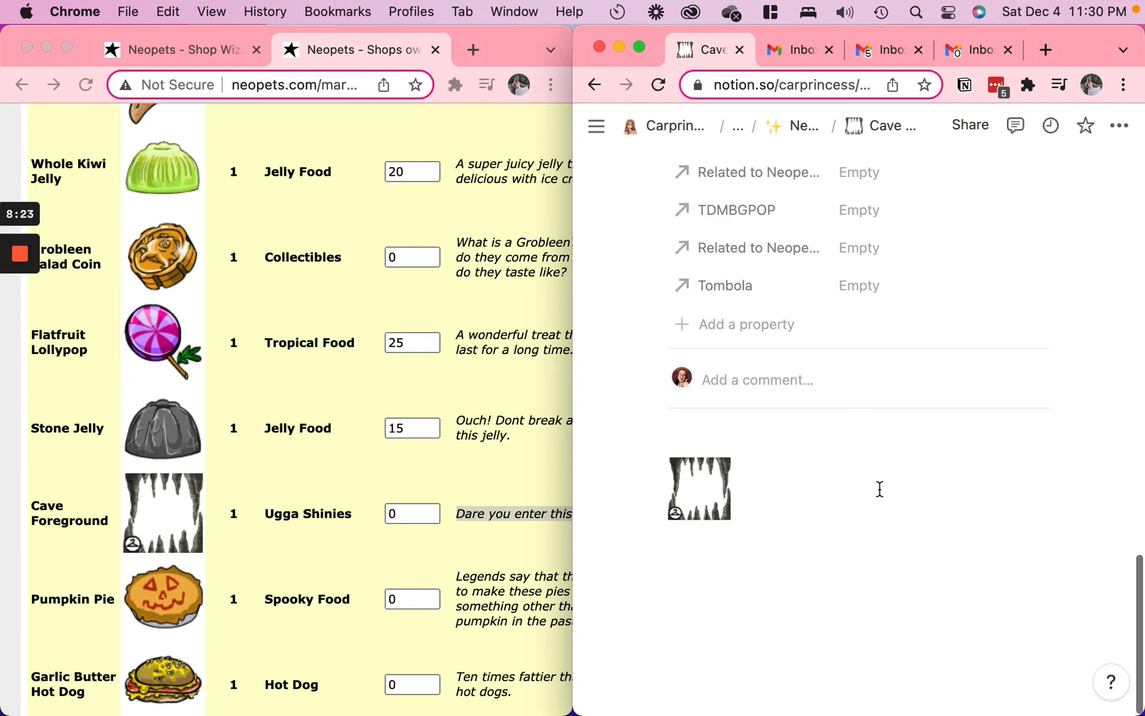
pyautogui.click(822, 487)
pyautogui.write('Dare you enter this cave?')
pyautogui.scroll(10, 823, 488)
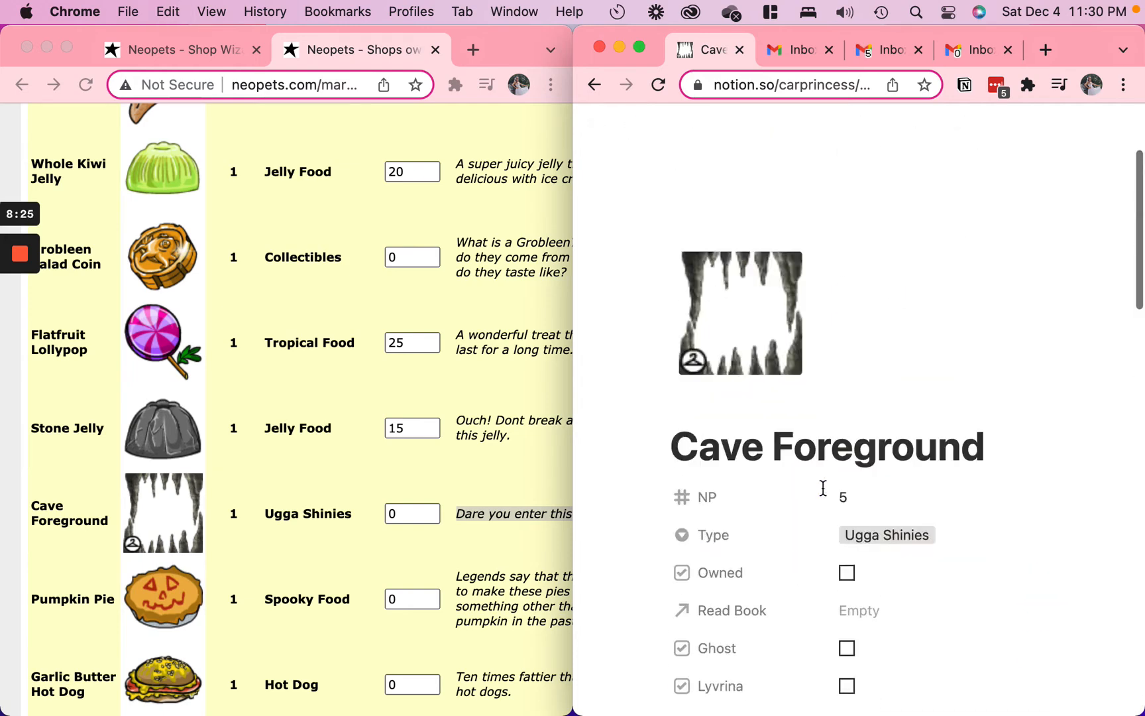
pyautogui.scroll(-2, 829, 504)
pyautogui.click(846, 445)
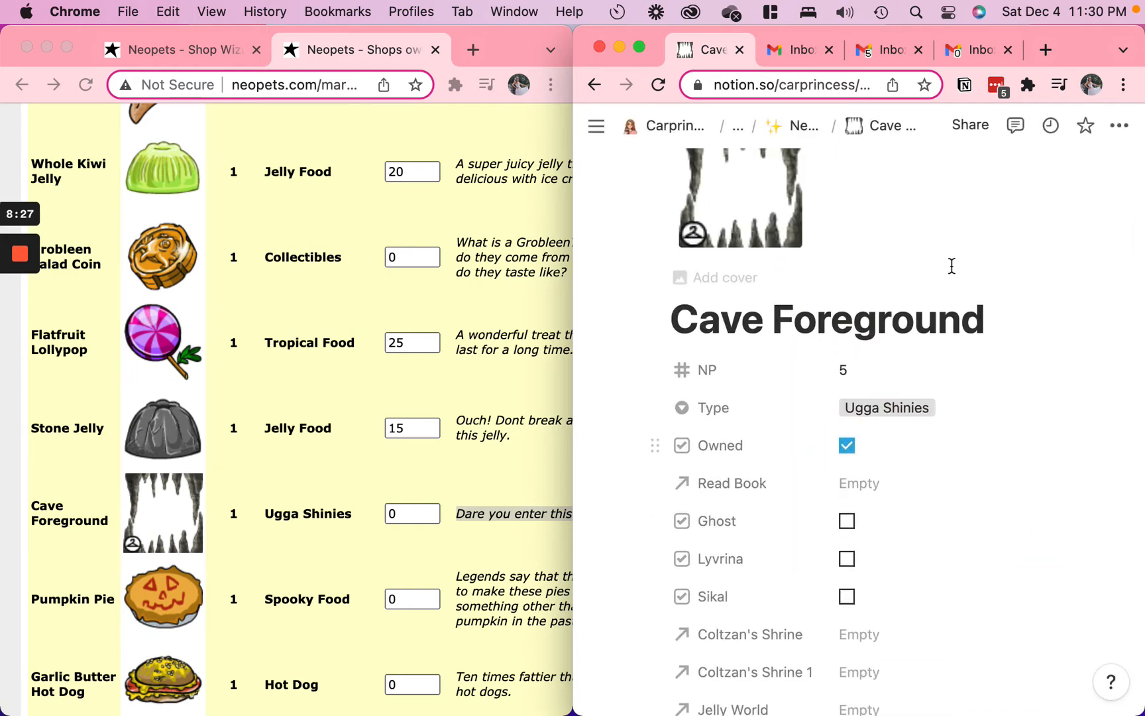
# Return to the Neopets Items database and choose a removal quantity for the Cave Foreground in the shop stock
pyautogui.click(796, 130)
pyautogui.hscroll(5, 349, 546)
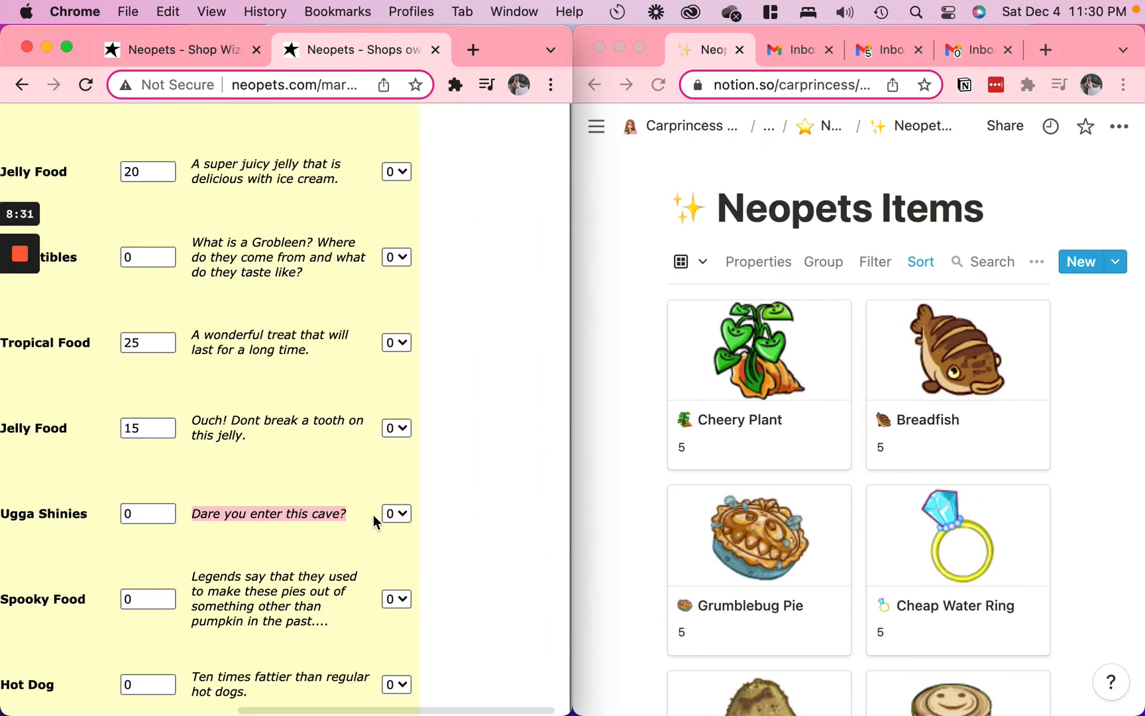
pyautogui.click(396, 514)
pyautogui.click(400, 535)
pyautogui.hscroll(-7, 362, 541)
pyautogui.hscroll(3, 362, 540)
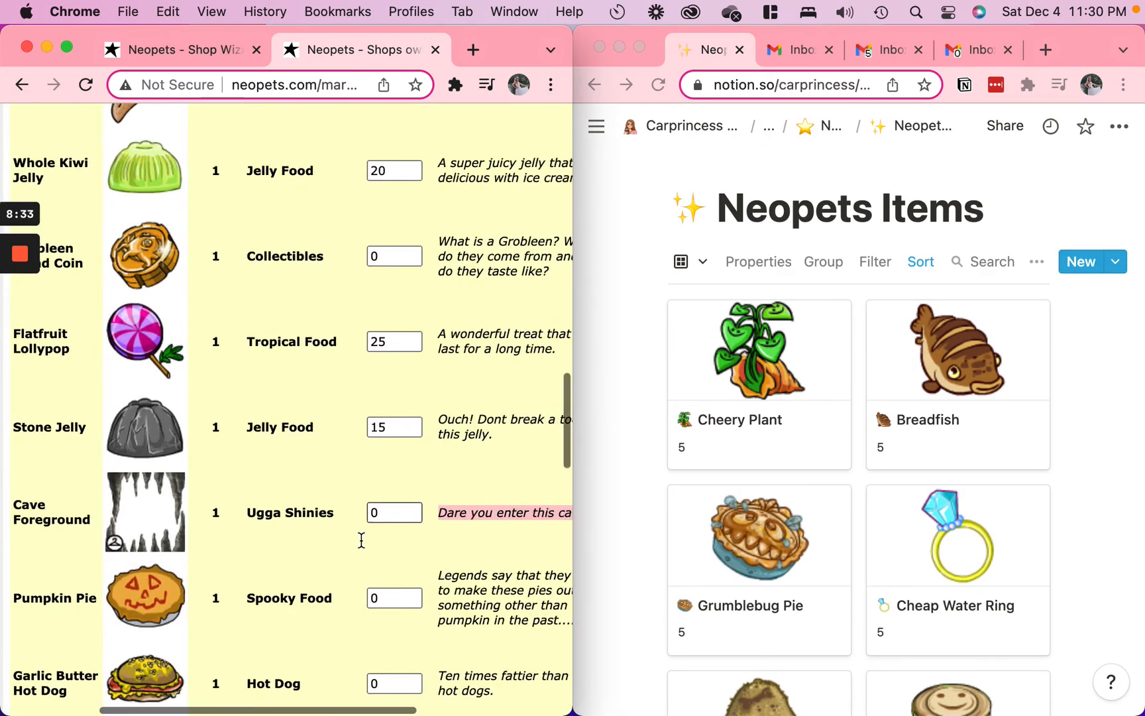
# Search the Neopets Items database for "pump" and "garlic" to look up Pumpkin Pie and Garlic Butter Hot Dog
pyautogui.scroll(-5, 361, 541)
pyautogui.click(992, 261)
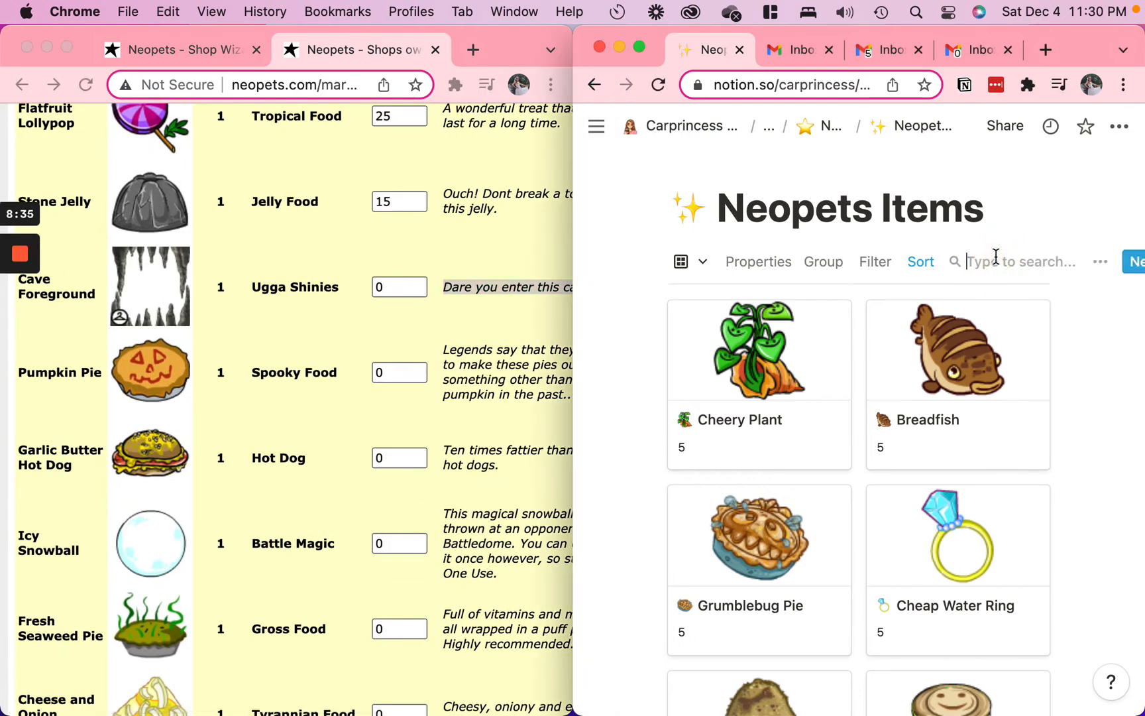
pyautogui.write('pump')
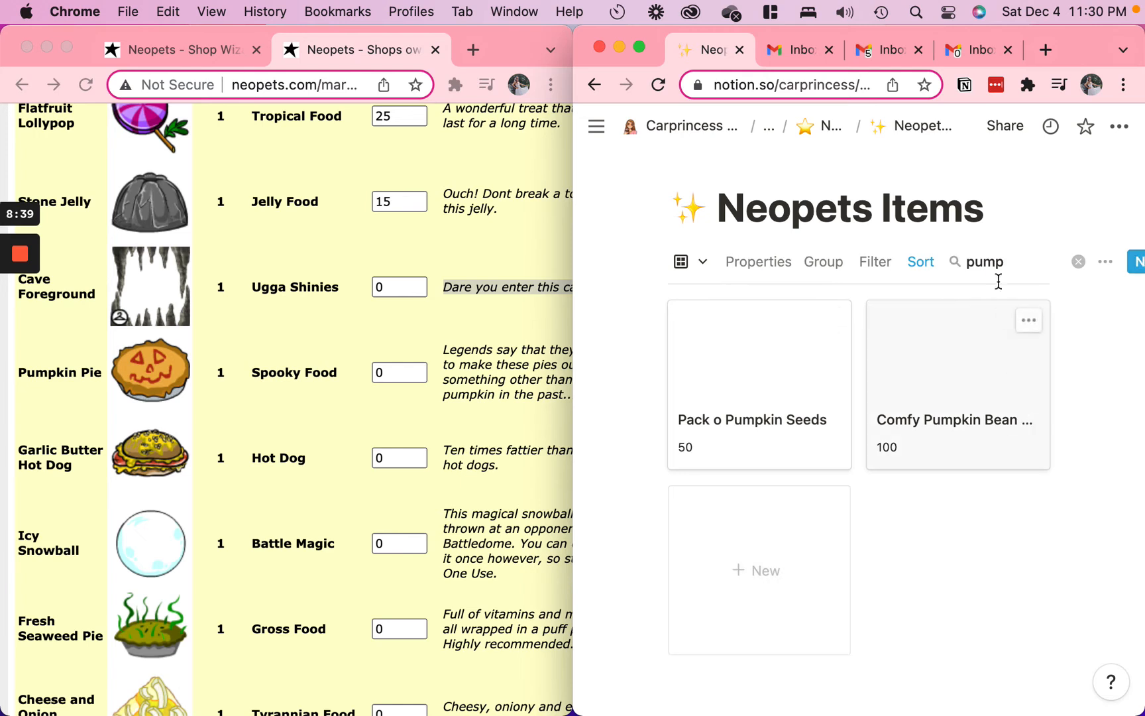
pyautogui.tripleClick(985, 249)
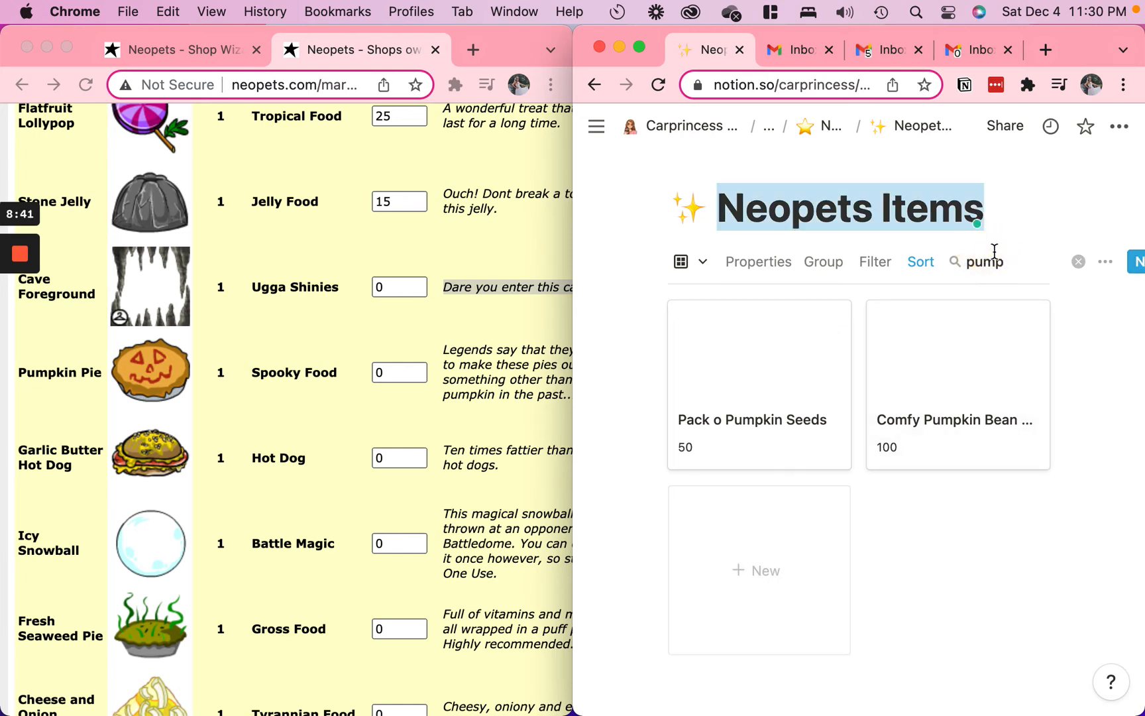
pyautogui.doubleClick(1008, 264)
pyautogui.write('garlic')
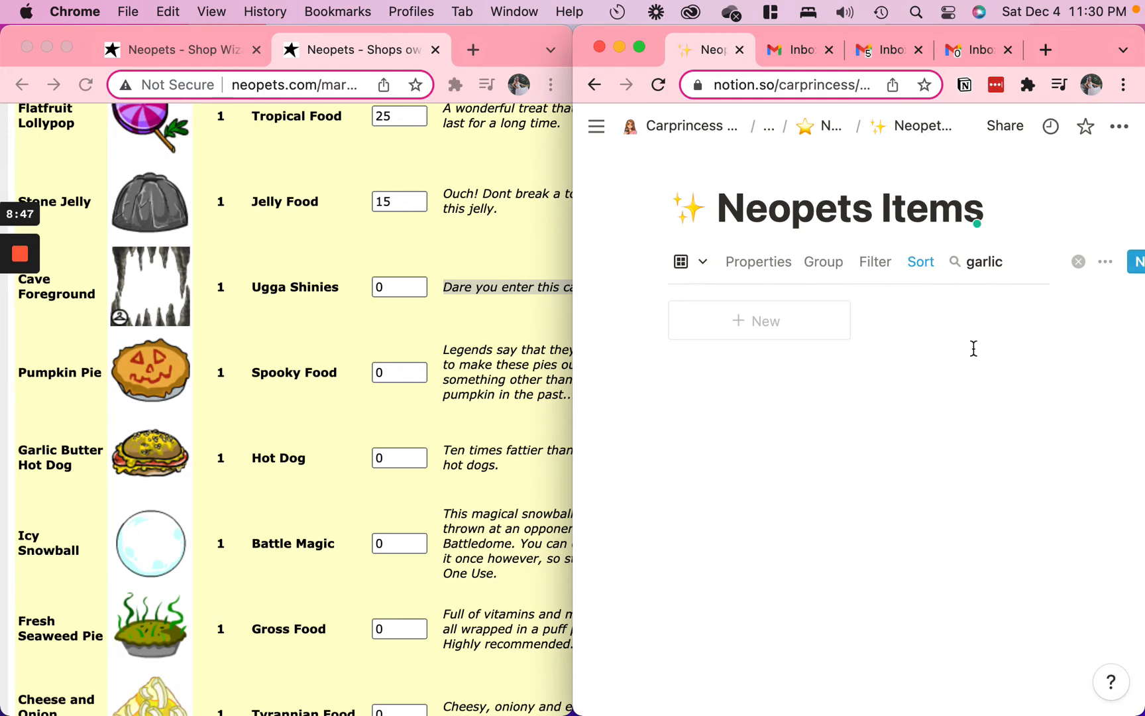
# Search the Neopets Items database for "icy" and set the Icy Snowball's shop price to 1250
pyautogui.press('BackSpace')
pyautogui.write('icy')
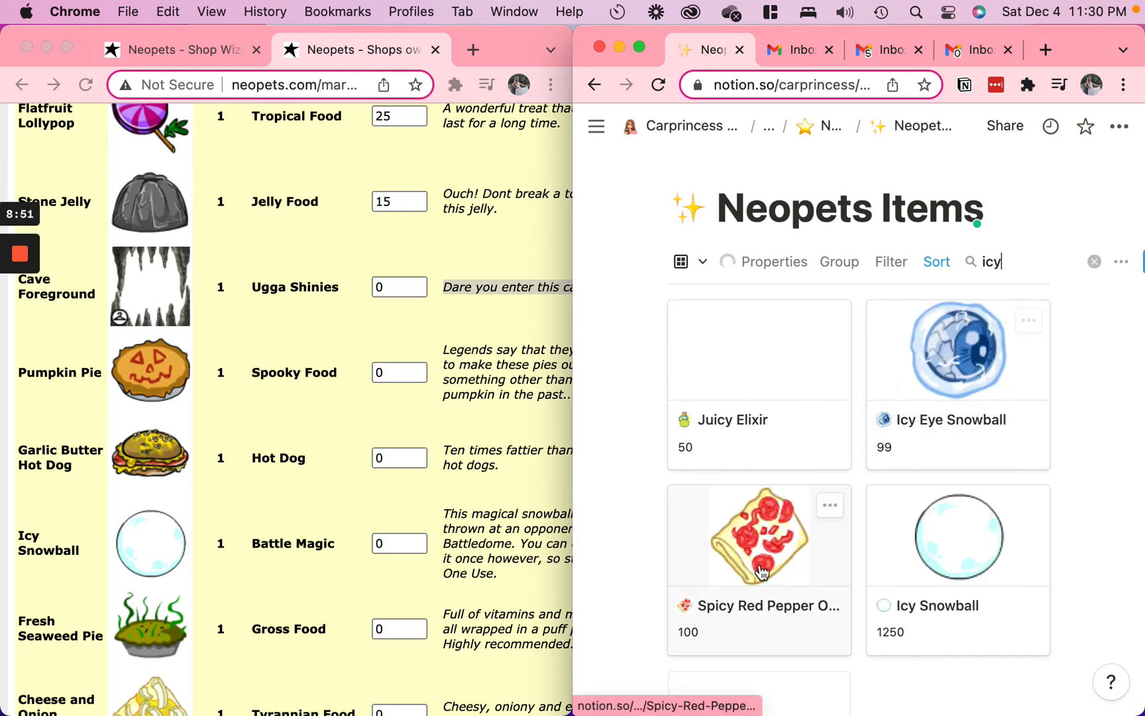
pyautogui.scroll(-4, 670, 573)
pyautogui.click(381, 544)
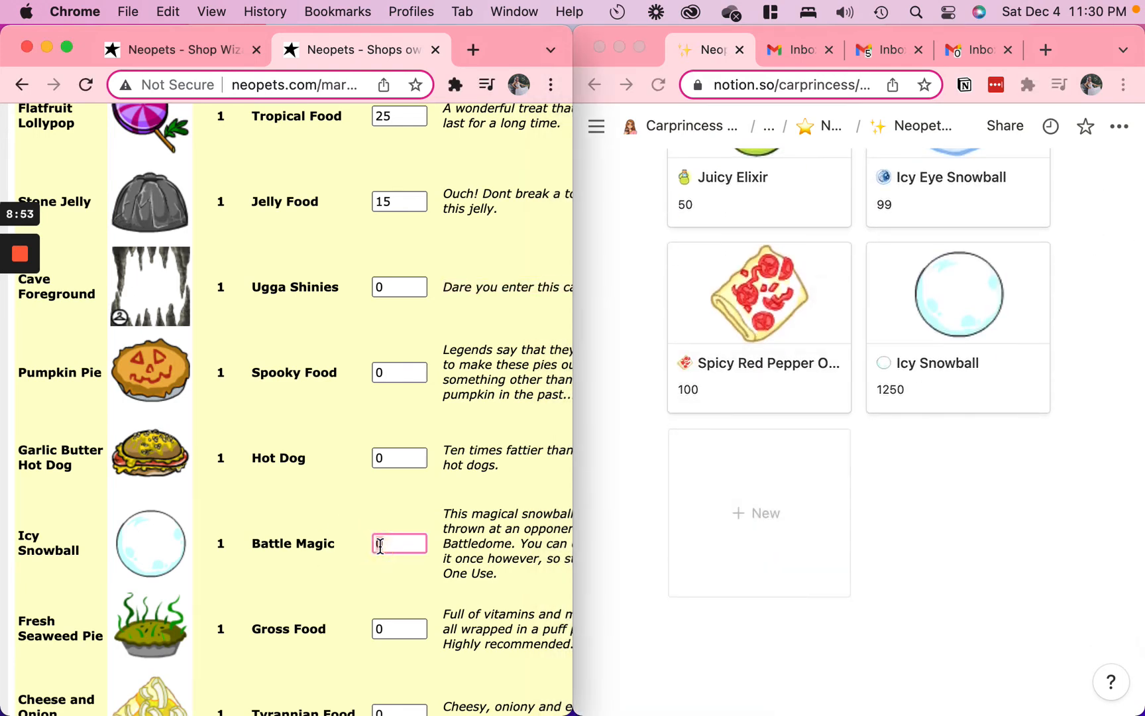
# Search the Neopets Items database for "fresh" and set the Fresh Seaweed Pie's shop price to 1500
pyautogui.scroll(5, 712, 343)
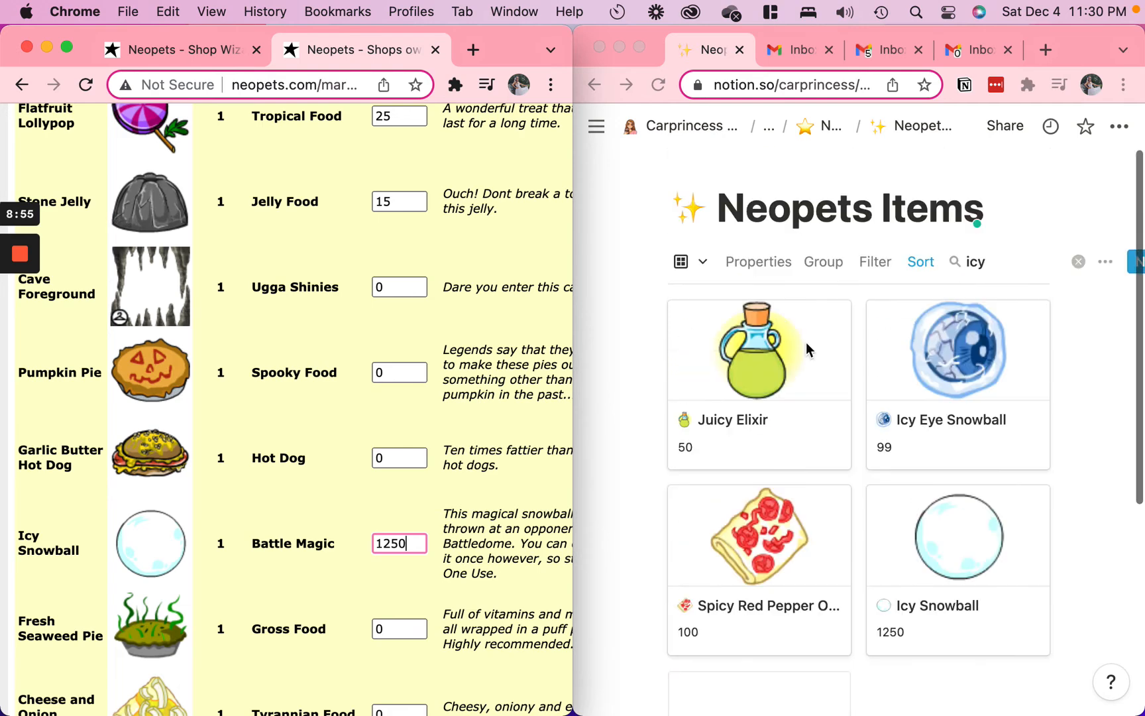
pyautogui.doubleClick(994, 260)
pyautogui.write('fresh')
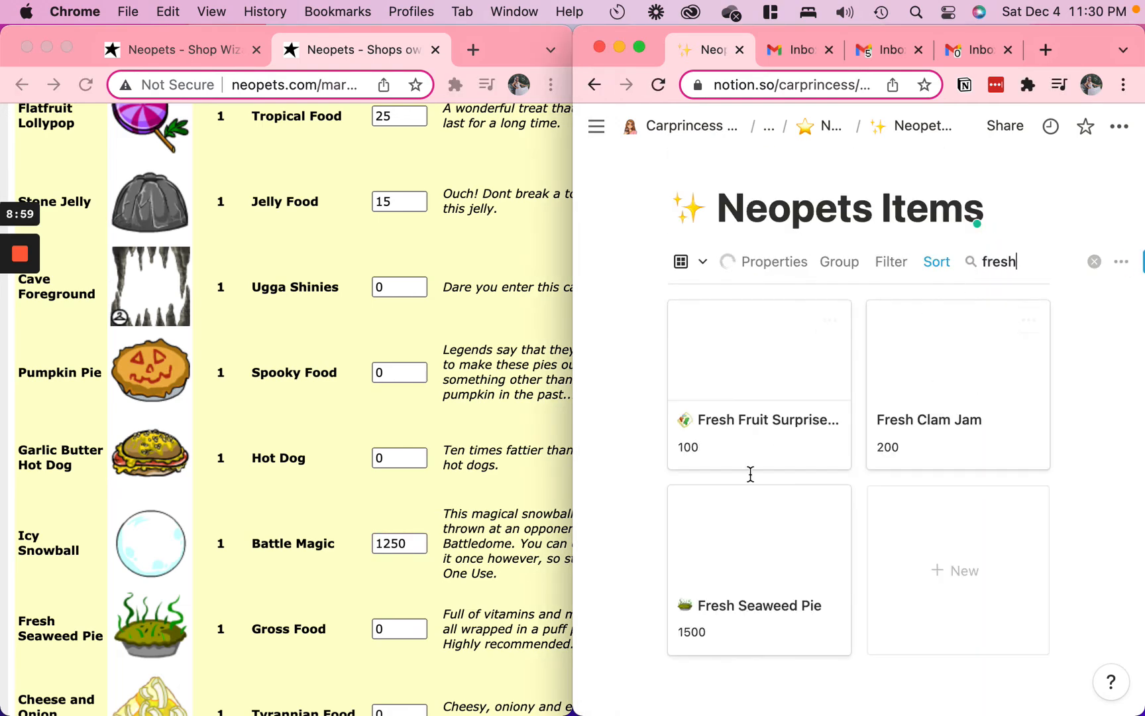
pyautogui.scroll(-3, 751, 473)
pyautogui.click(404, 626)
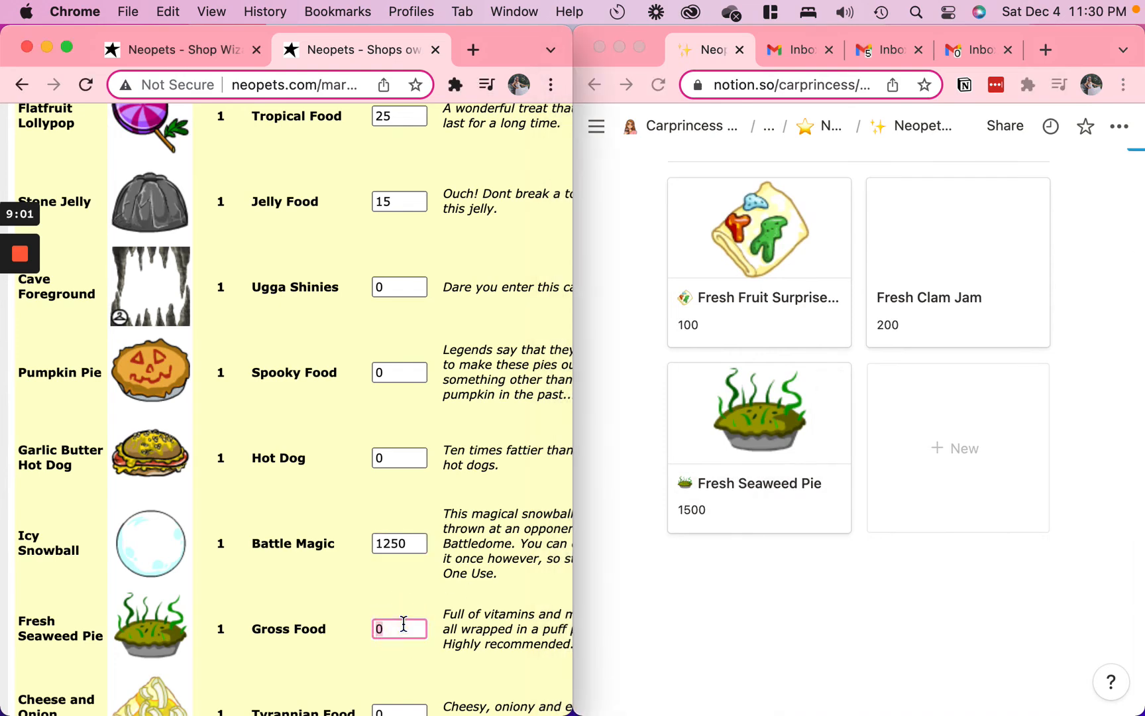
pyautogui.scroll(-5, 251, 515)
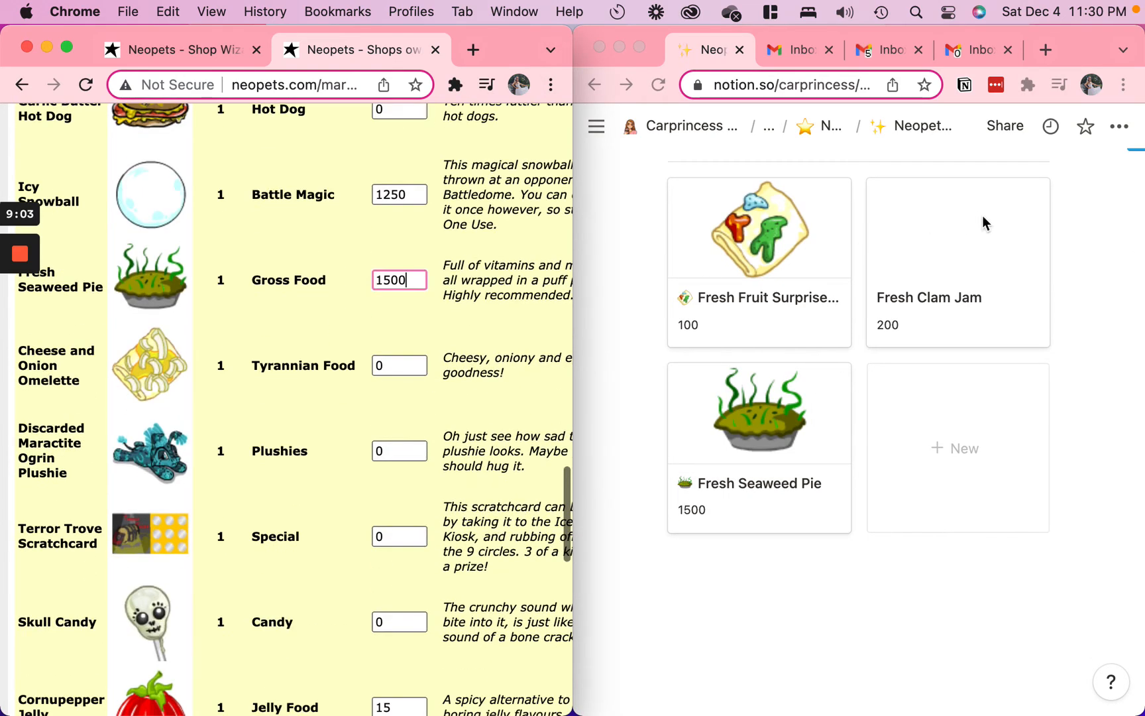
# Search the Neopets Items database for "cheese and" and set the Cheese and Onion Omelette's shop price to 300
pyautogui.scroll(3, 989, 226)
pyautogui.doubleClick(1000, 261)
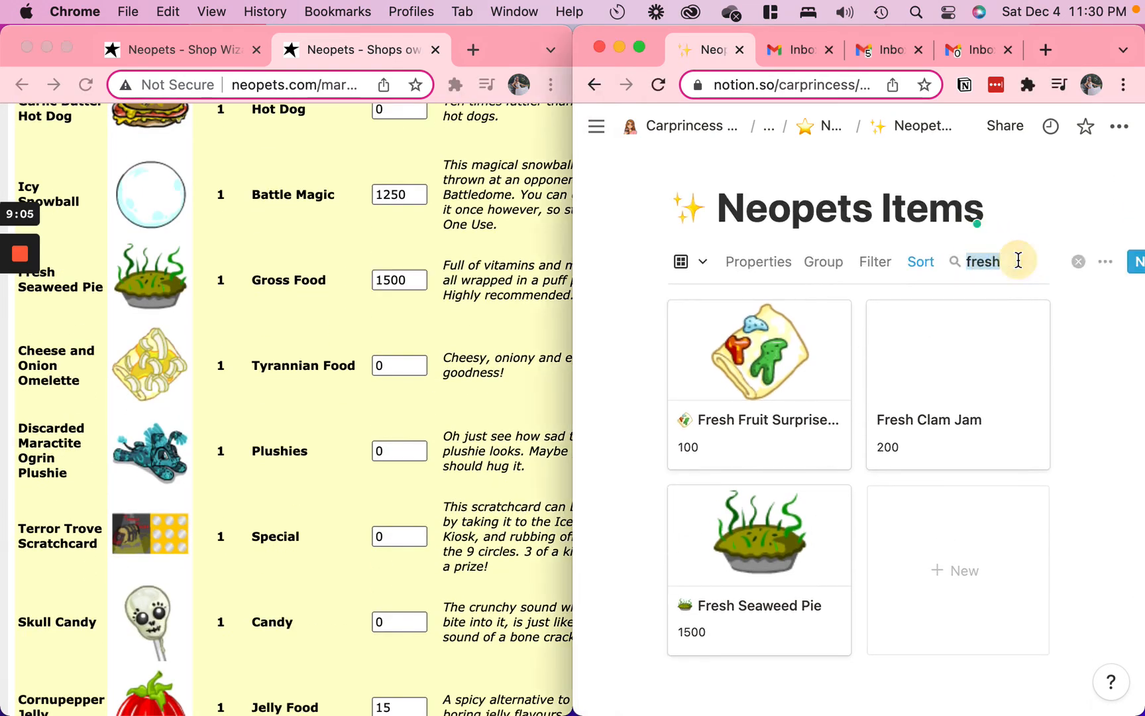
pyautogui.write('cheese and')
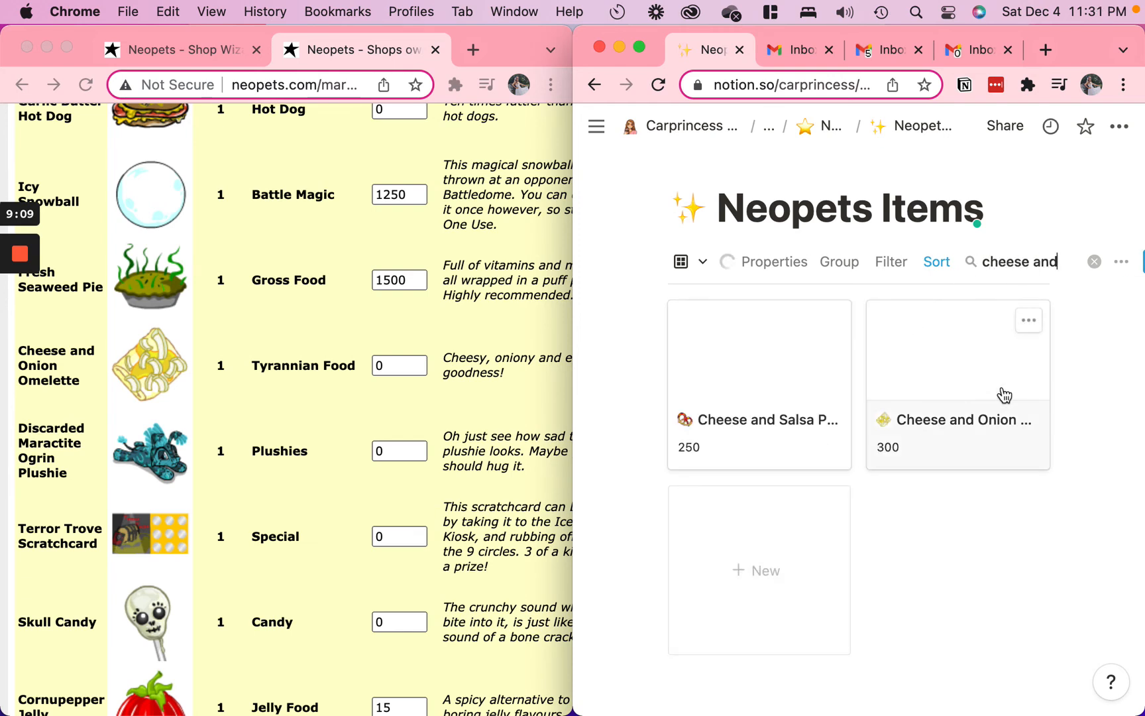
pyautogui.scroll(-1, 901, 494)
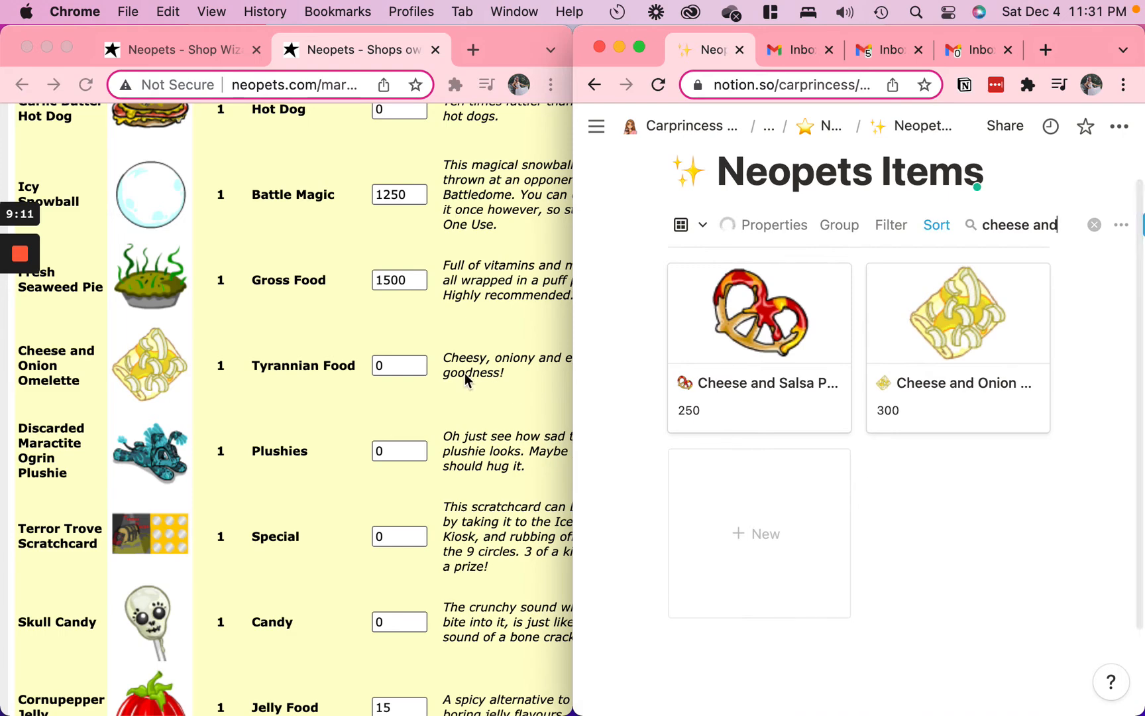
pyautogui.click(418, 367)
pyautogui.press('BackSpace')
pyautogui.write('300')
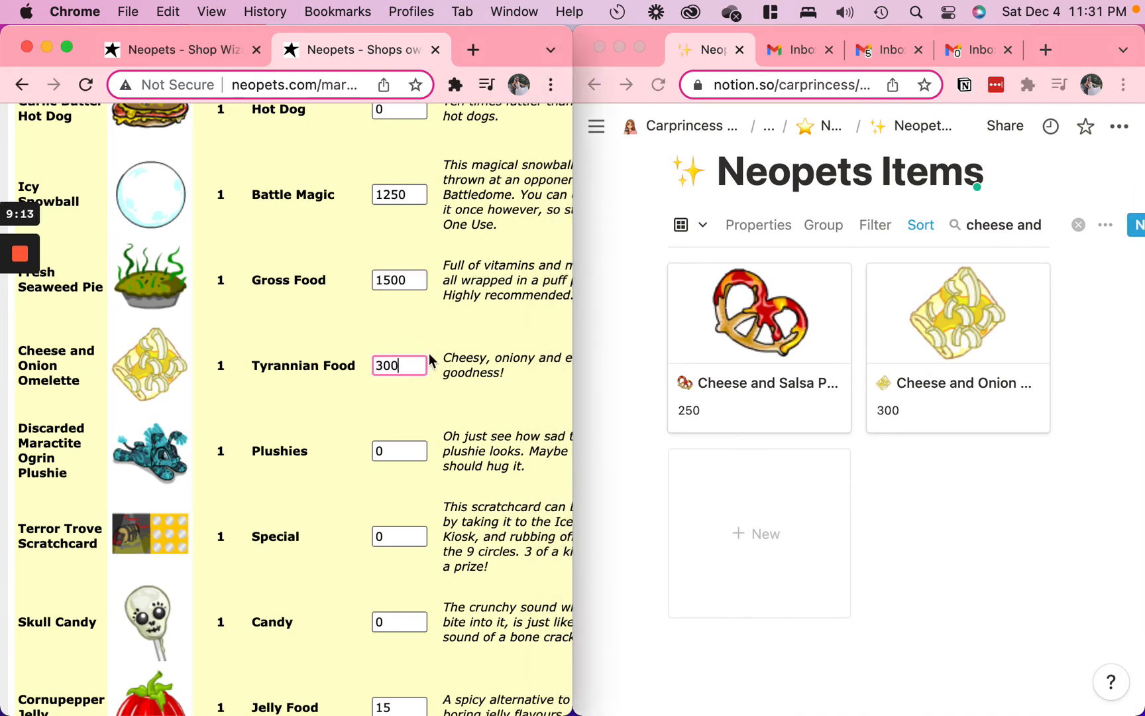
# Search the Neopets Items database for "ogrin" and set the Discarded Maractite Ogrin Plushie's shop price to 15
pyautogui.tripleClick(1019, 226)
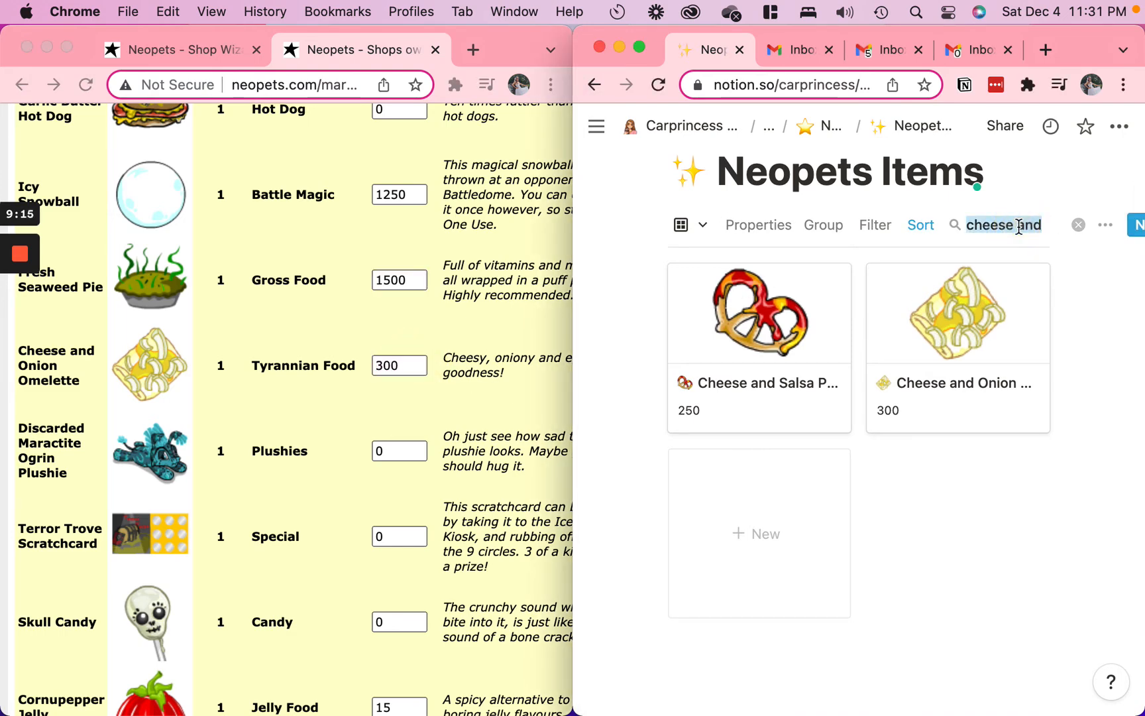
pyautogui.write('ogrin')
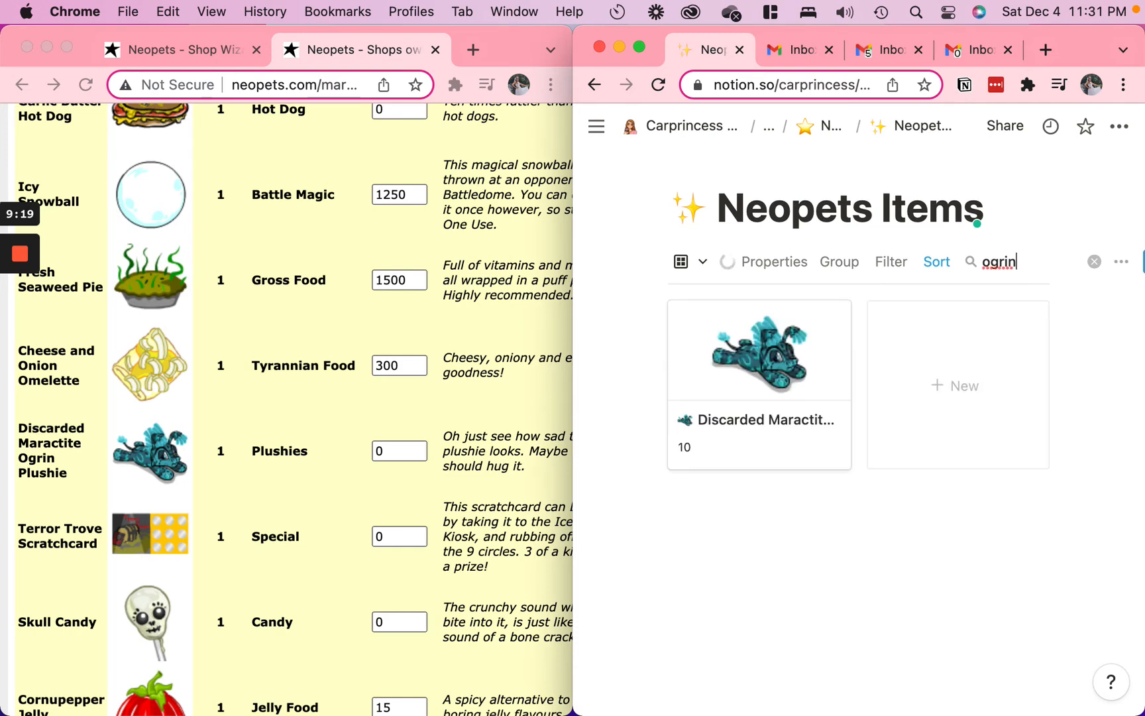
pyautogui.click(404, 450)
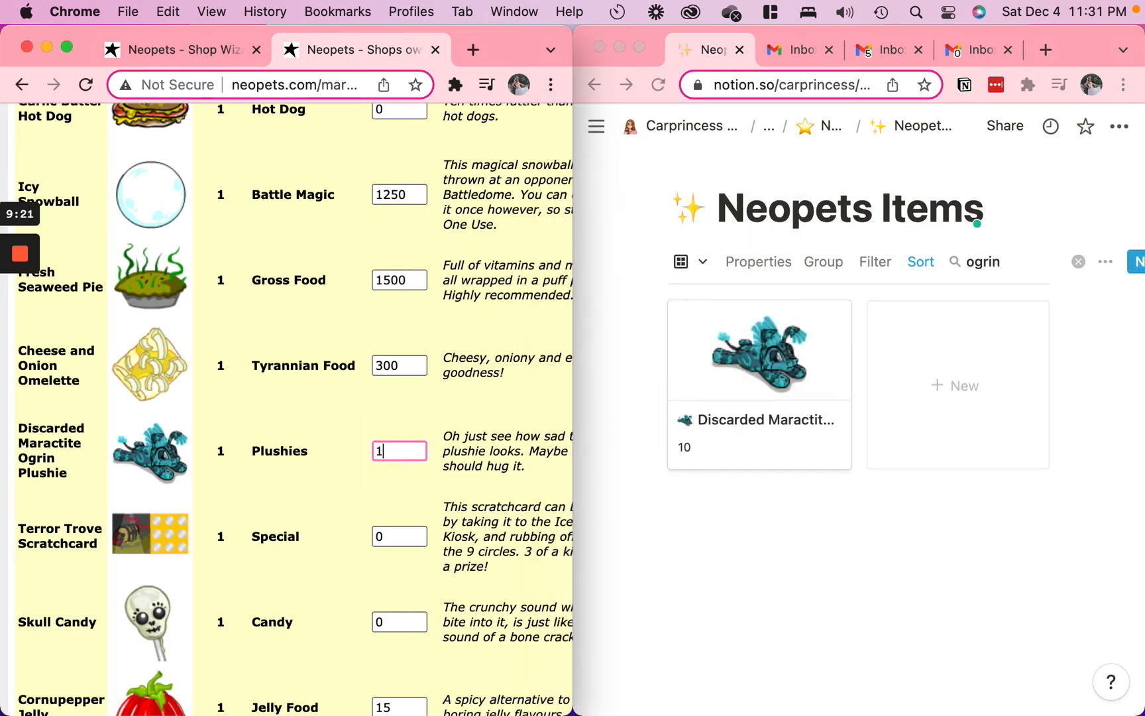
# Copy the Terror Trove Scratchcard's name from the shop stock and search the Neopets Items database for it
pyautogui.tripleClick(35, 536)
pyautogui.press('super+c')
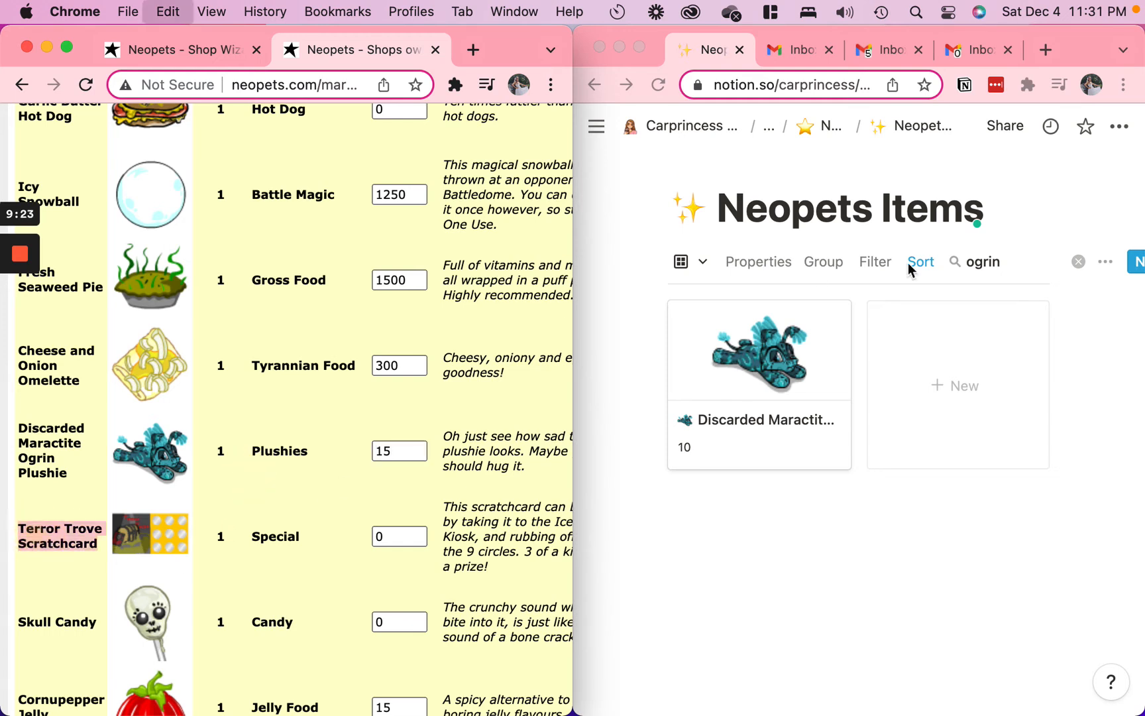
pyautogui.click(988, 268)
pyautogui.press('super+a')
pyautogui.click(1043, 258)
pyautogui.press('super+a')
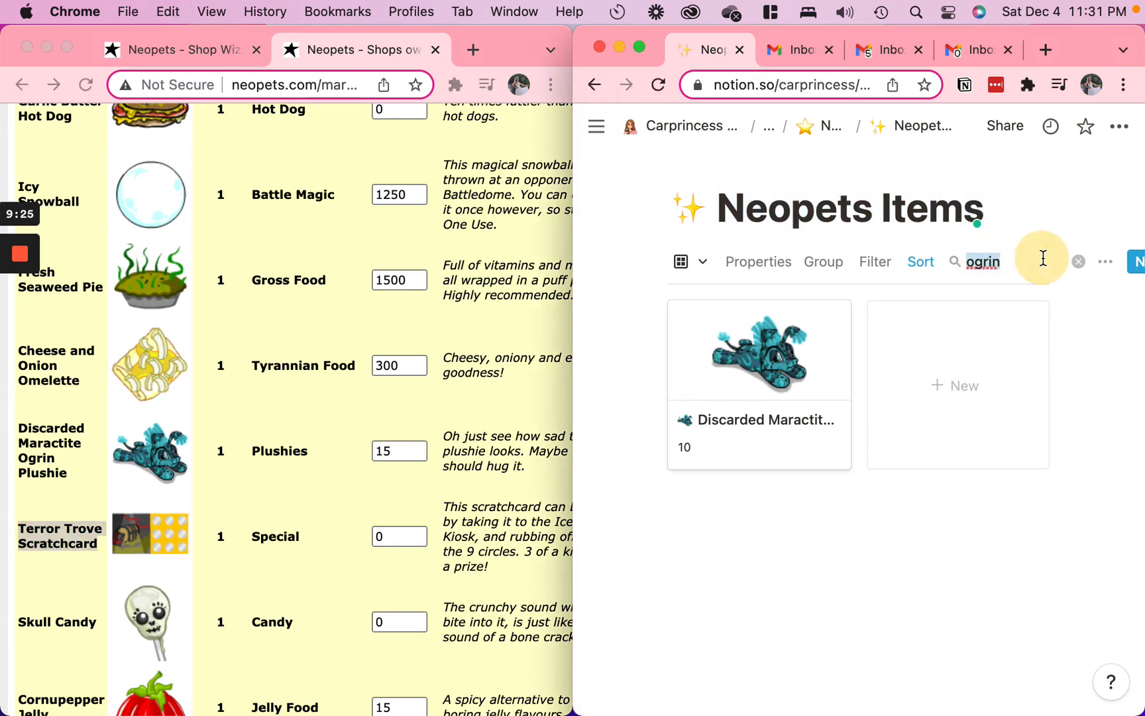
pyautogui.press('super+v')
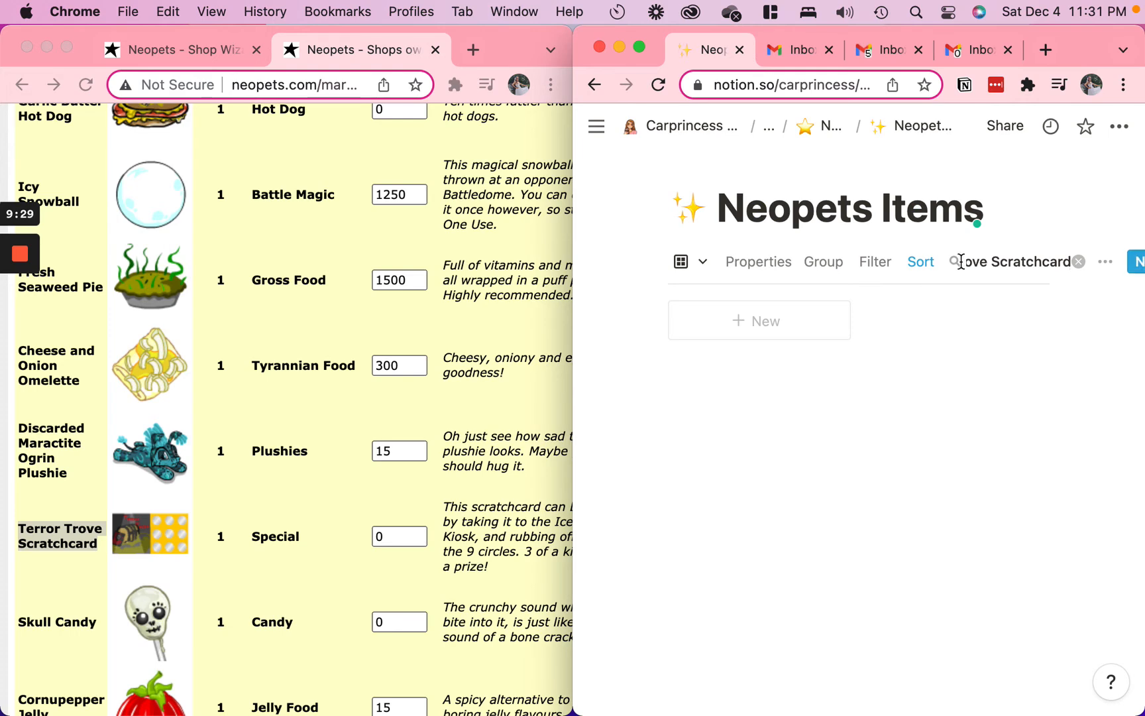
pyautogui.scroll(-3, 417, 524)
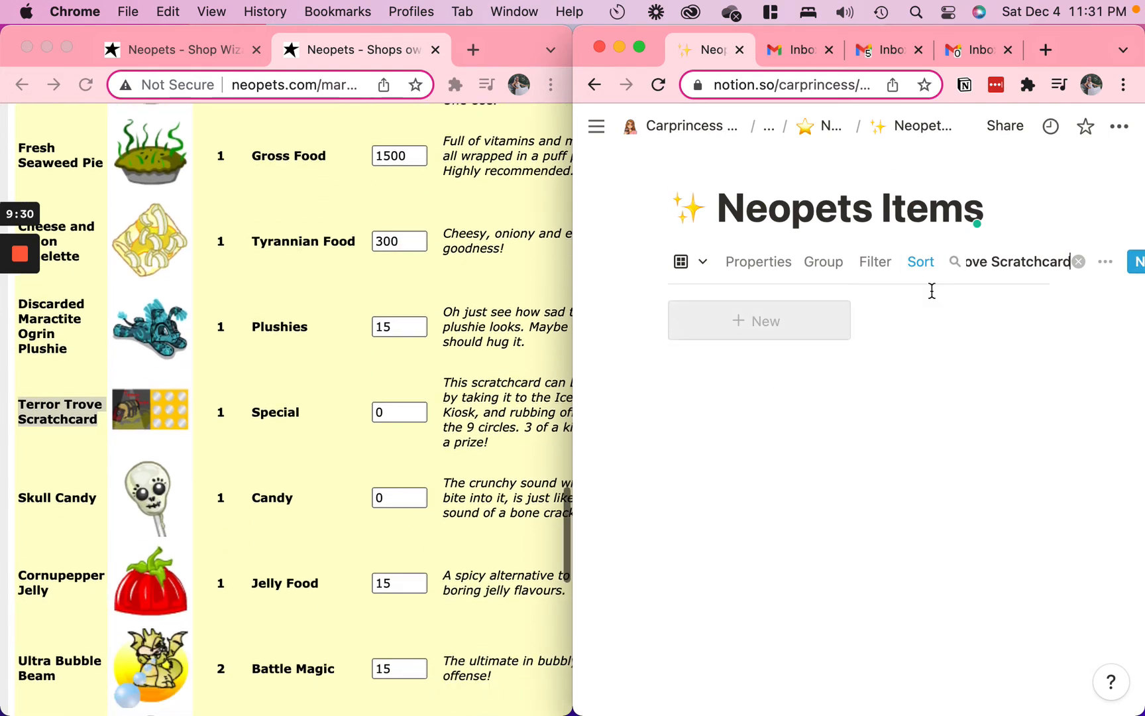
# Search the Neopets Items database for "skull ca" and fill in the Skull Candy's shop price
pyautogui.tripleClick(1013, 265)
pyautogui.write('sku')
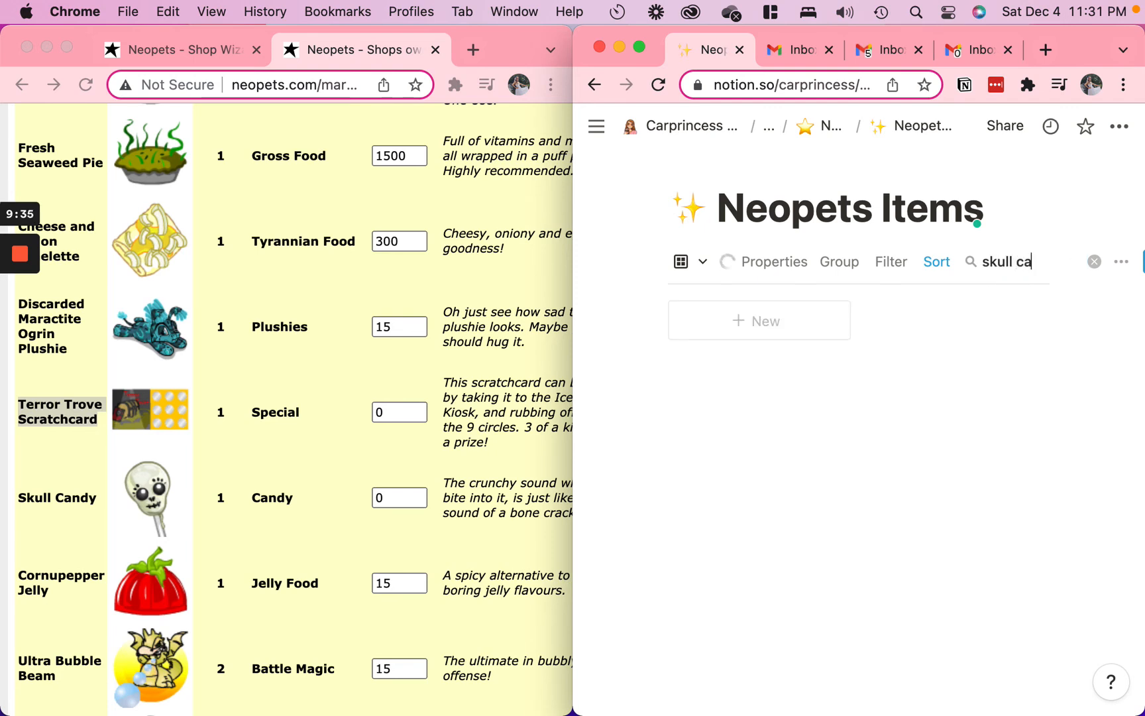
pyautogui.write('ll ca')
pyautogui.click(401, 505)
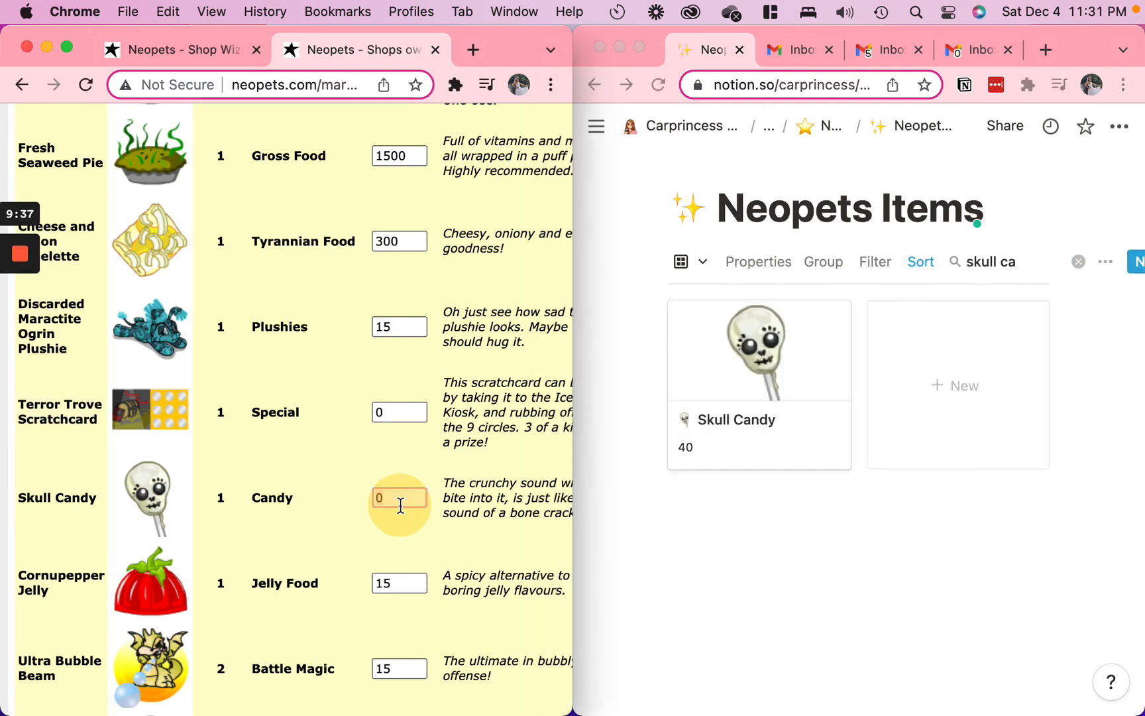
# Enter the account PIN below the stock list and update the shop with the new prices
pyautogui.click(307, 419)
pyautogui.scroll(-10, 307, 419)
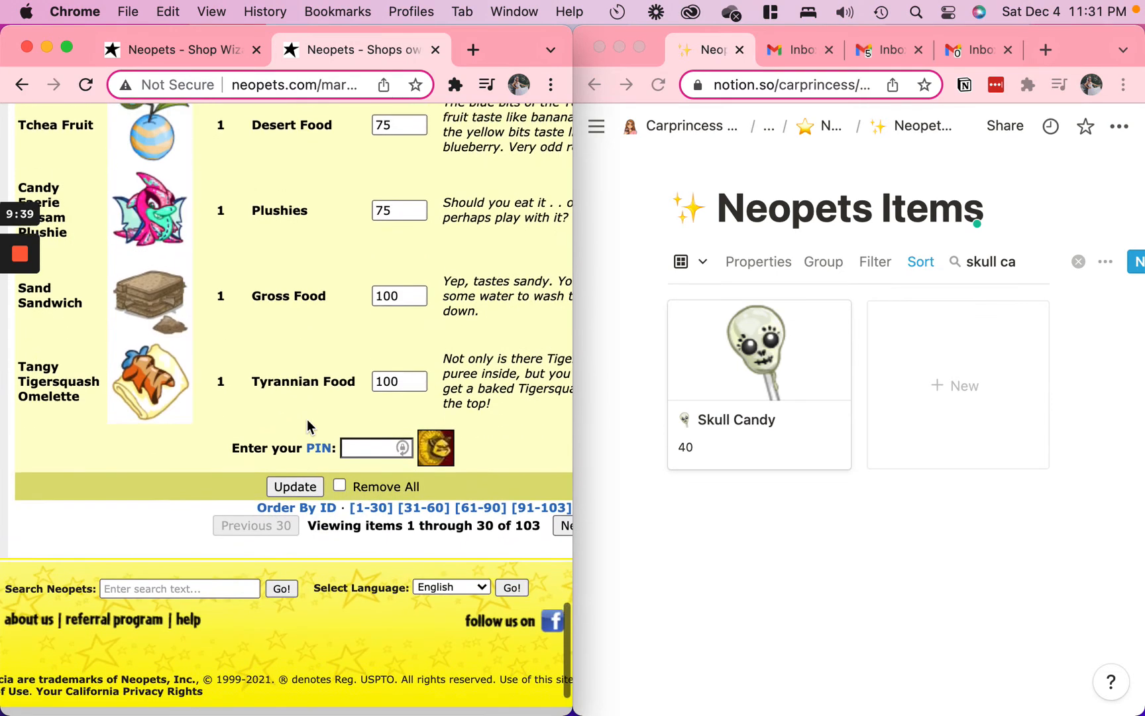
pyautogui.click(351, 458)
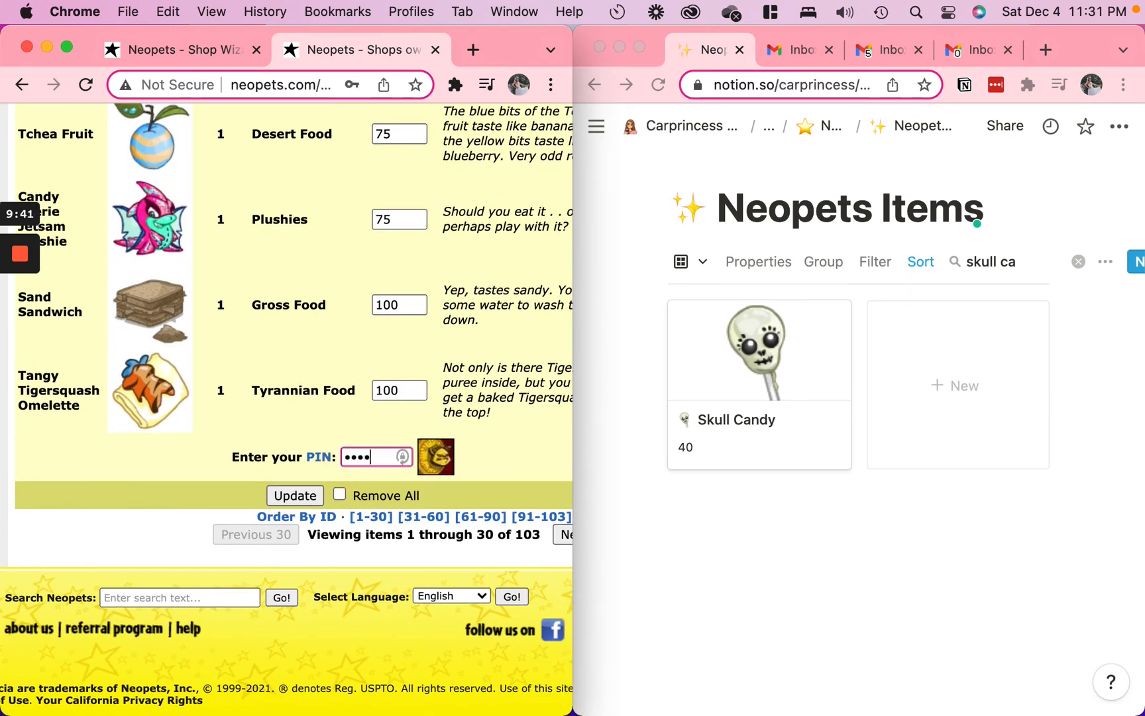
pyautogui.click(281, 498)
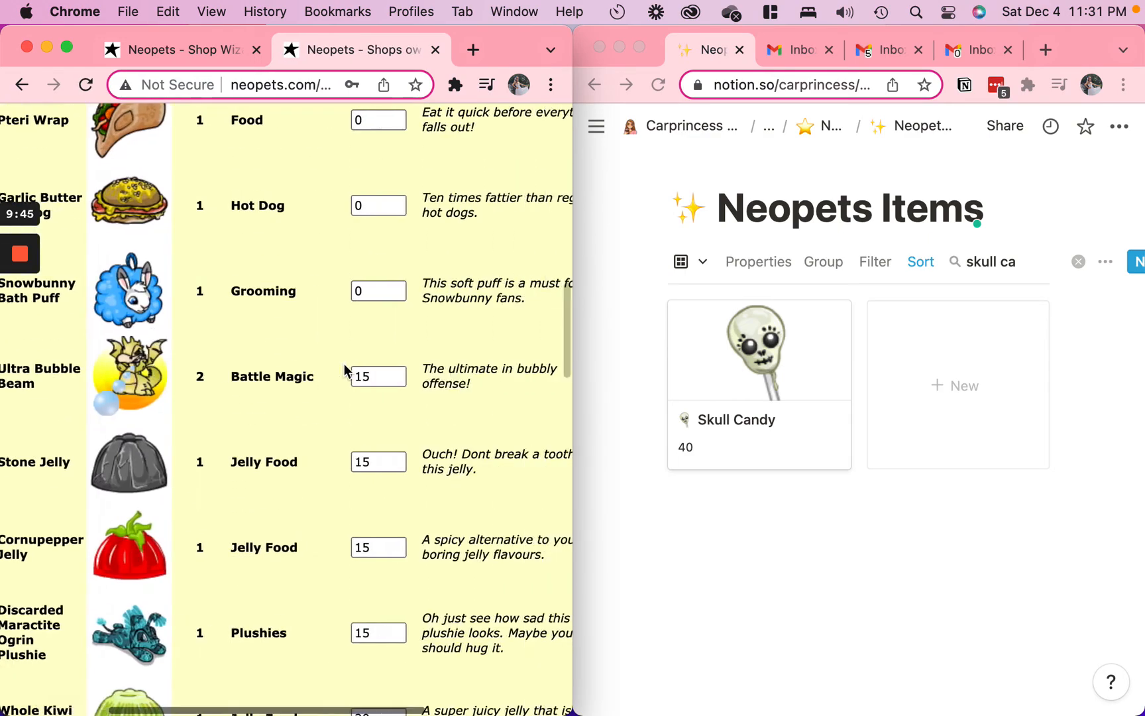
# Review the refreshed shop stock list for items that are still priced at 0
pyautogui.hscroll(-3, 343, 364)
pyautogui.scroll(-10, 343, 364)
pyautogui.scroll(4, 343, 364)
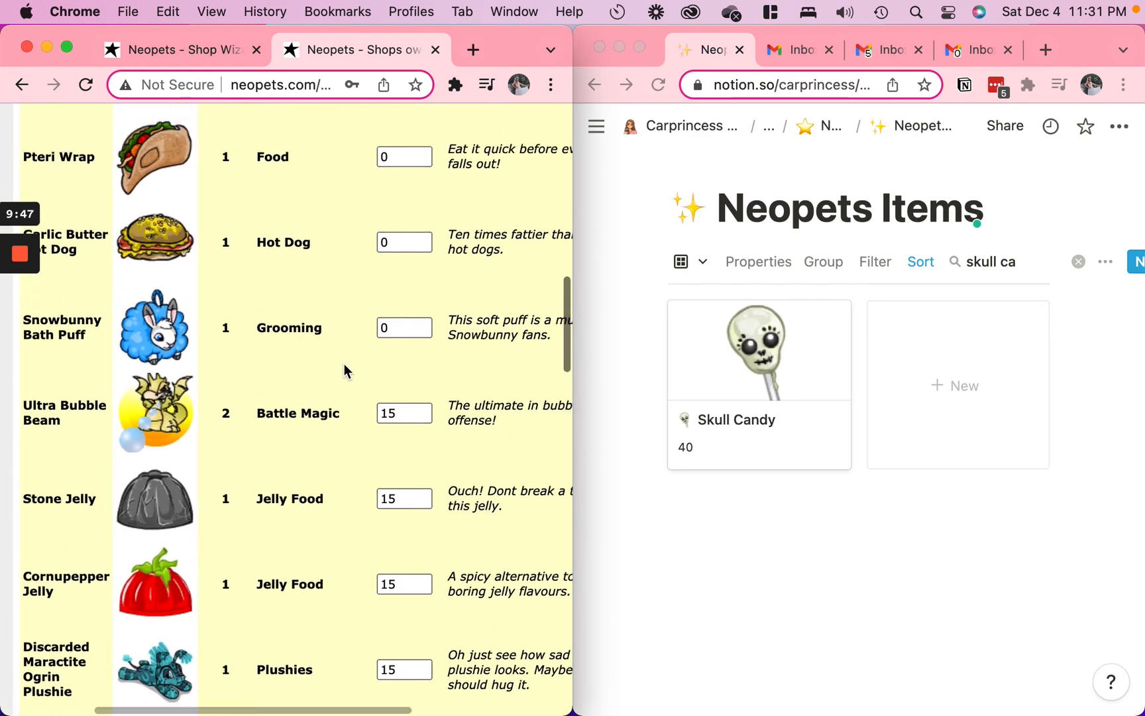
pyautogui.hscroll(-2, 343, 364)
pyautogui.scroll(15, 343, 364)
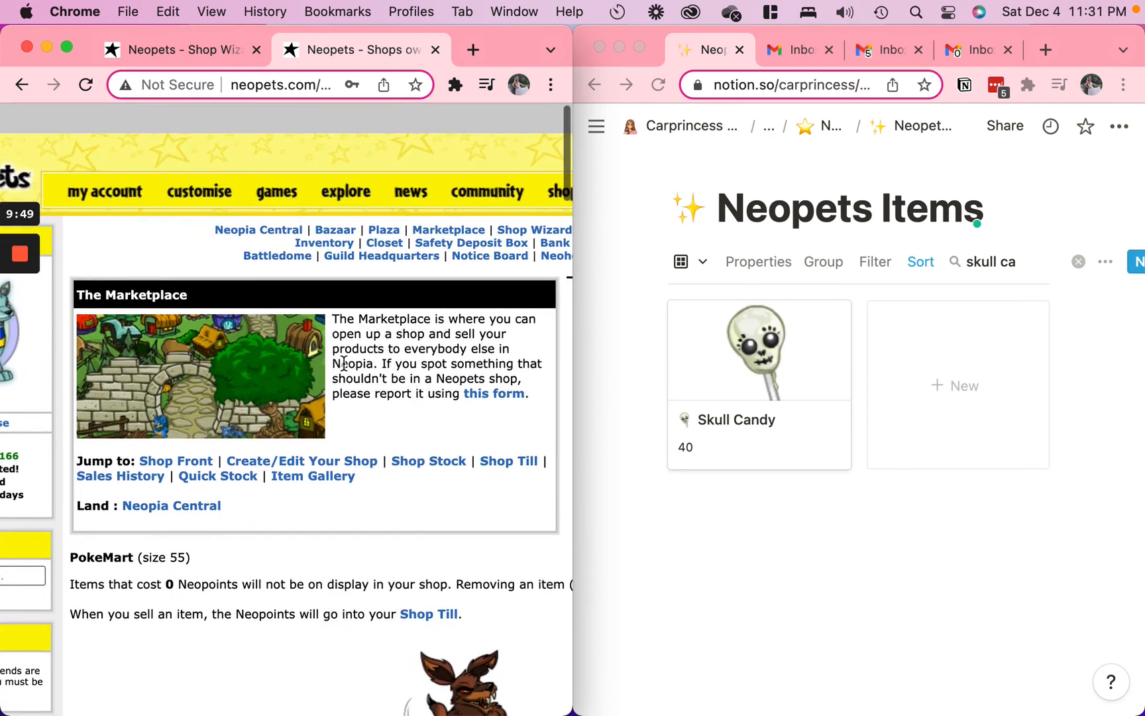
pyautogui.scroll(-8, 343, 364)
pyautogui.scroll(-4, 343, 364)
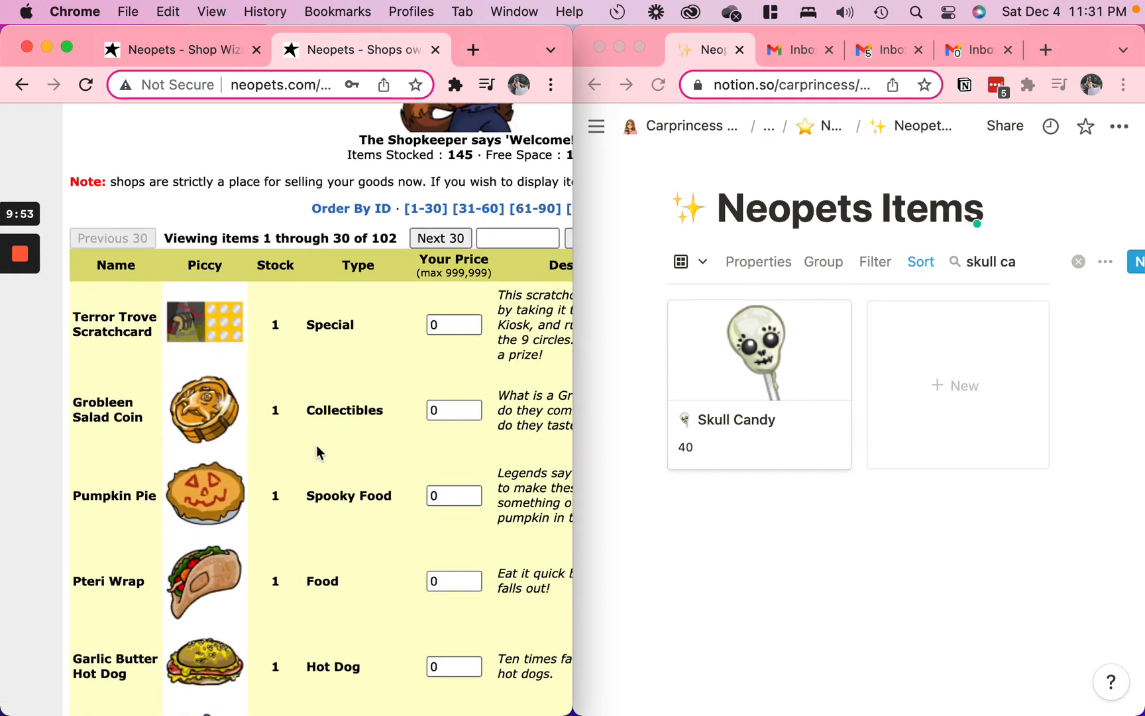
pyautogui.scroll(-3, 317, 445)
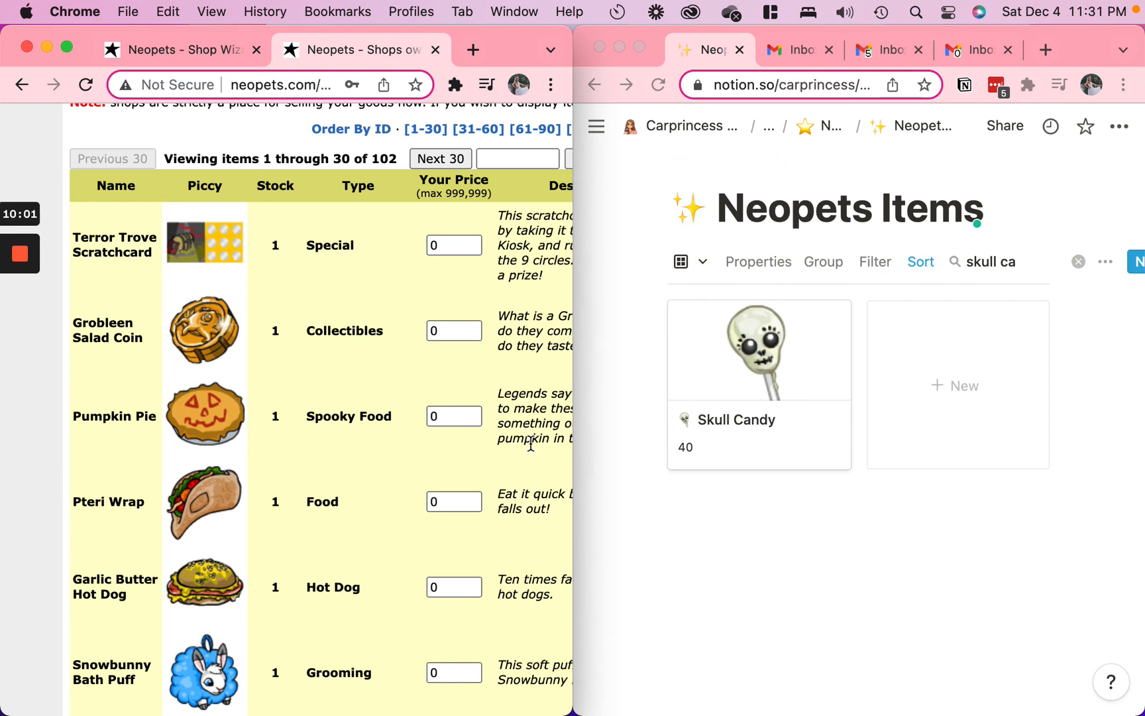
# Clear the item search and enlarge the Notion window to browse the full Neopets Items gallery
pyautogui.click(1078, 261)
pyautogui.click(1079, 261)
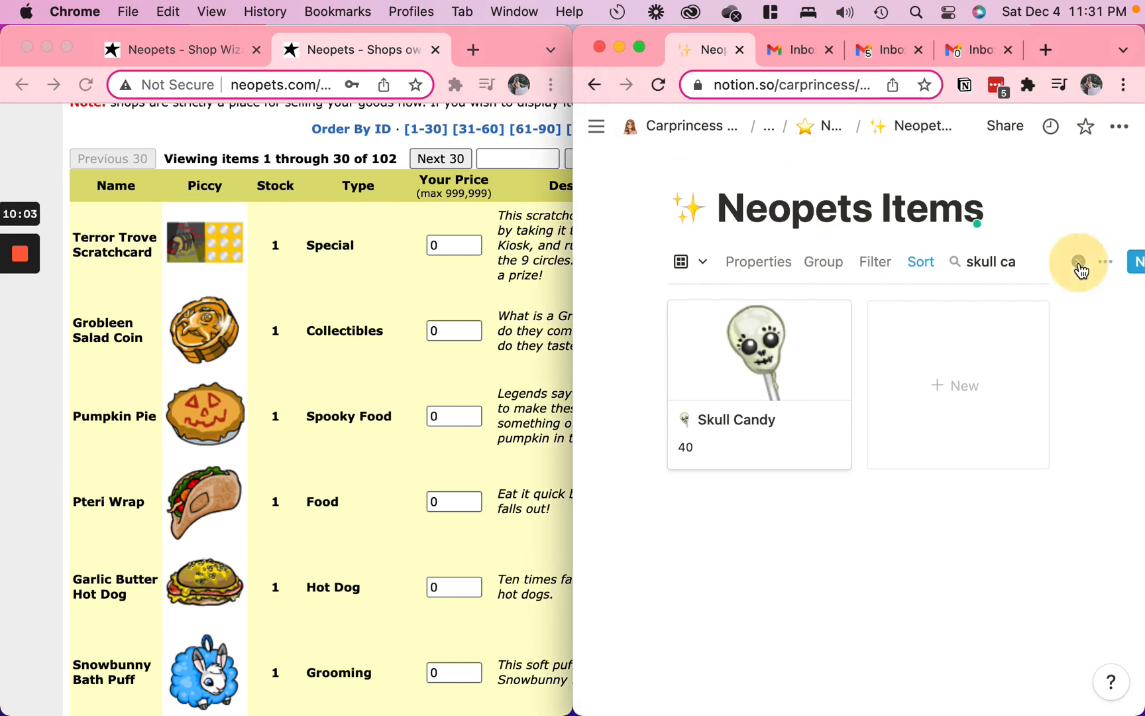
pyautogui.click(640, 46)
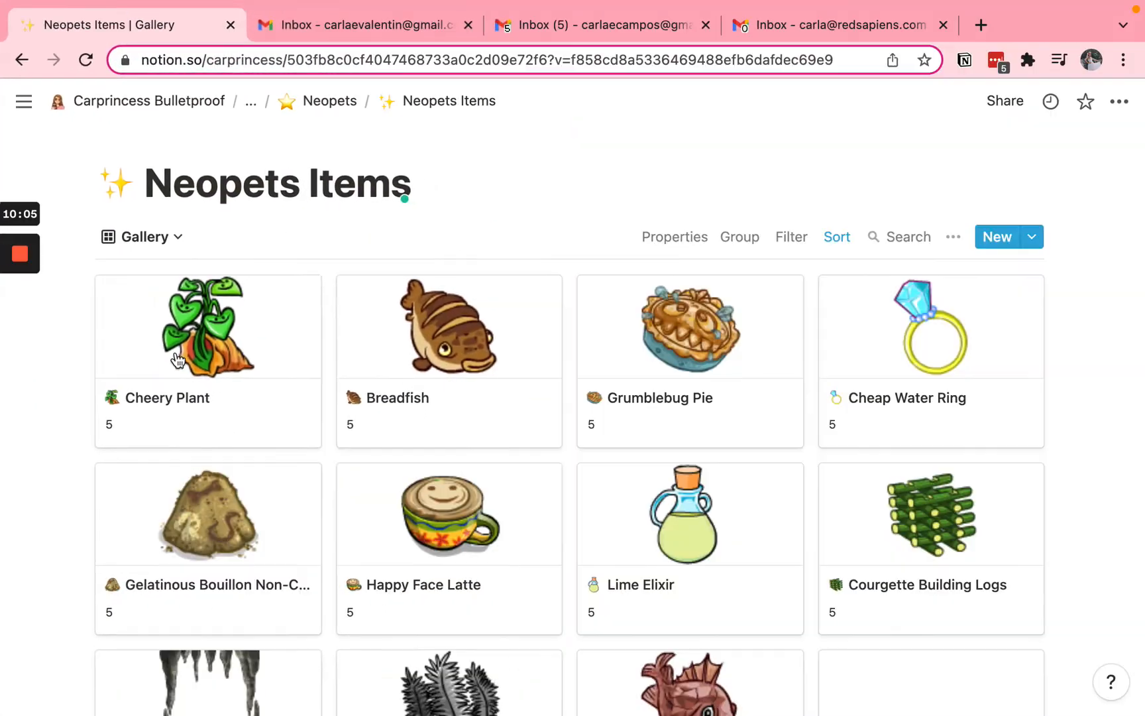
pyautogui.scroll(-10, 498, 510)
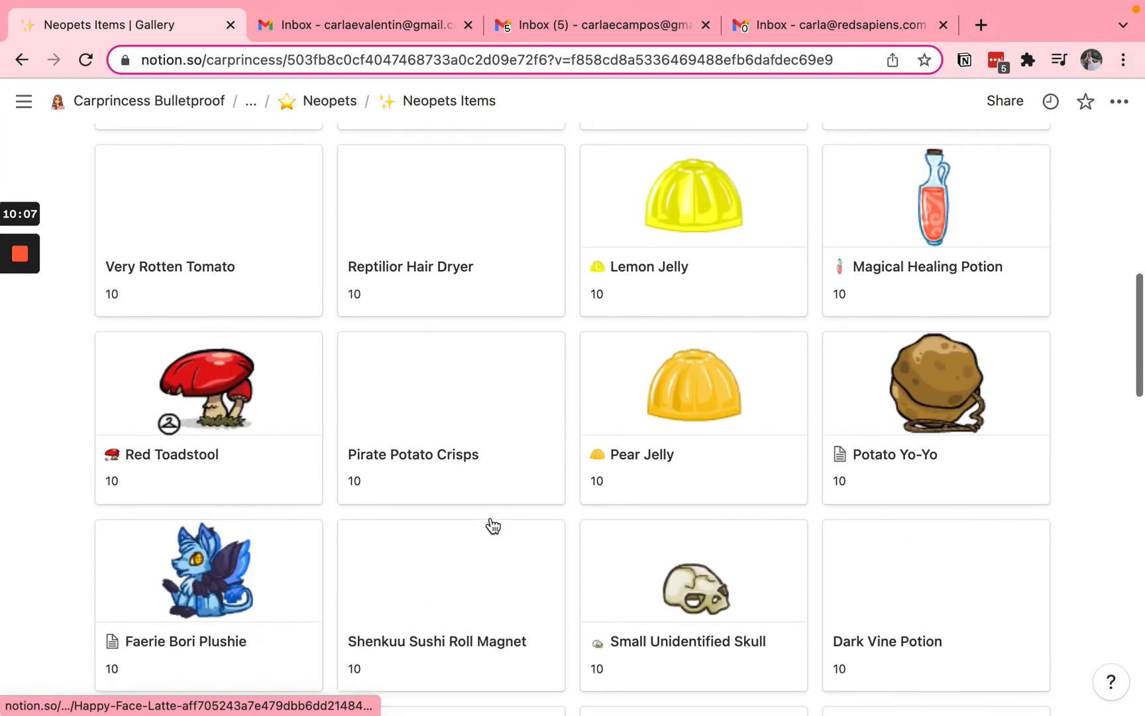
pyautogui.scroll(10, 491, 520)
# Switch the Neopets Items database to Default View and look through the table of items
pyautogui.click(166, 238)
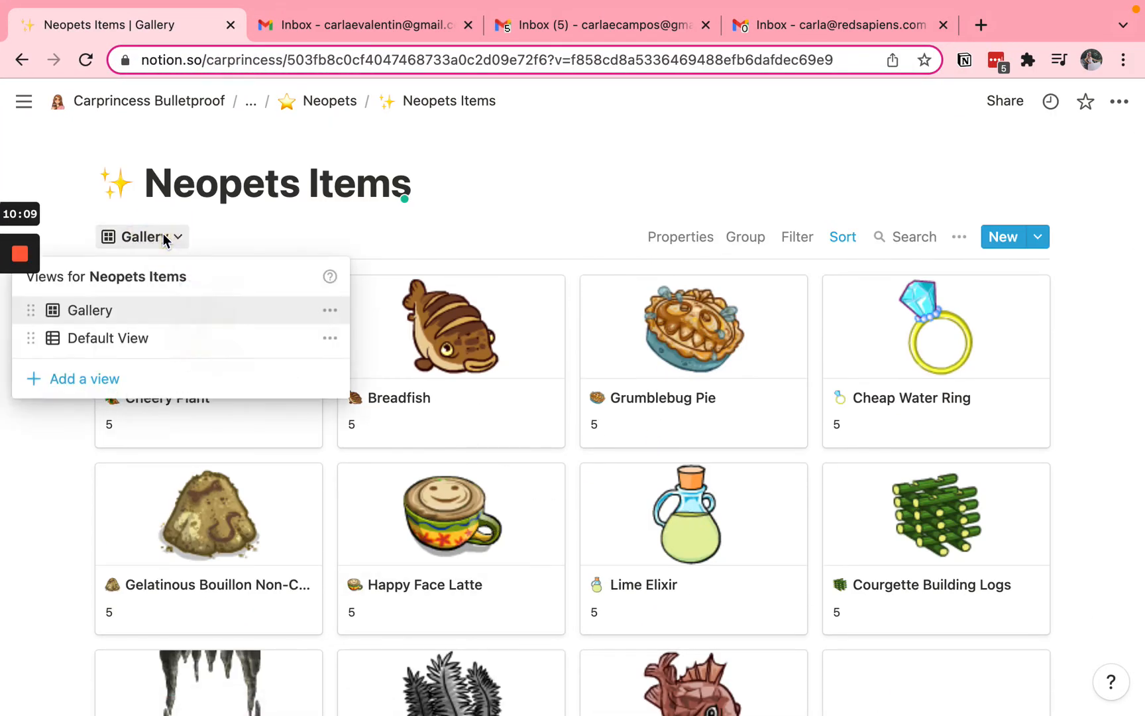
pyautogui.click(114, 333)
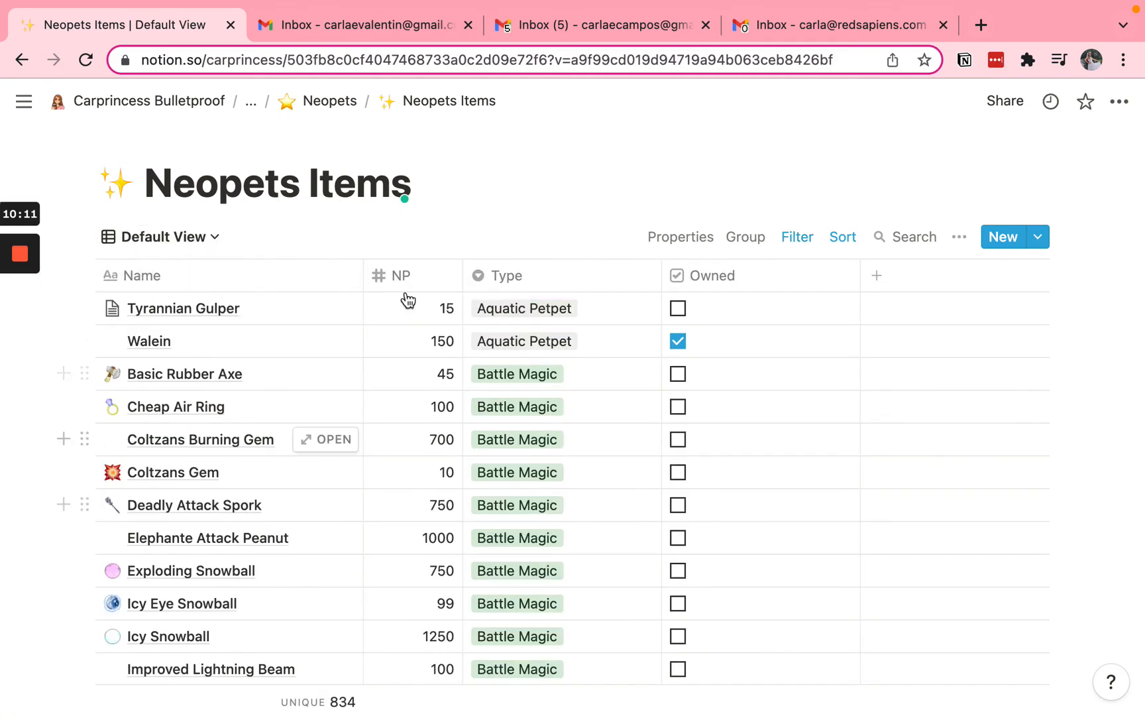
pyautogui.scroll(-10, 245, 506)
pyautogui.scroll(-5, 245, 506)
pyautogui.scroll(20, 245, 511)
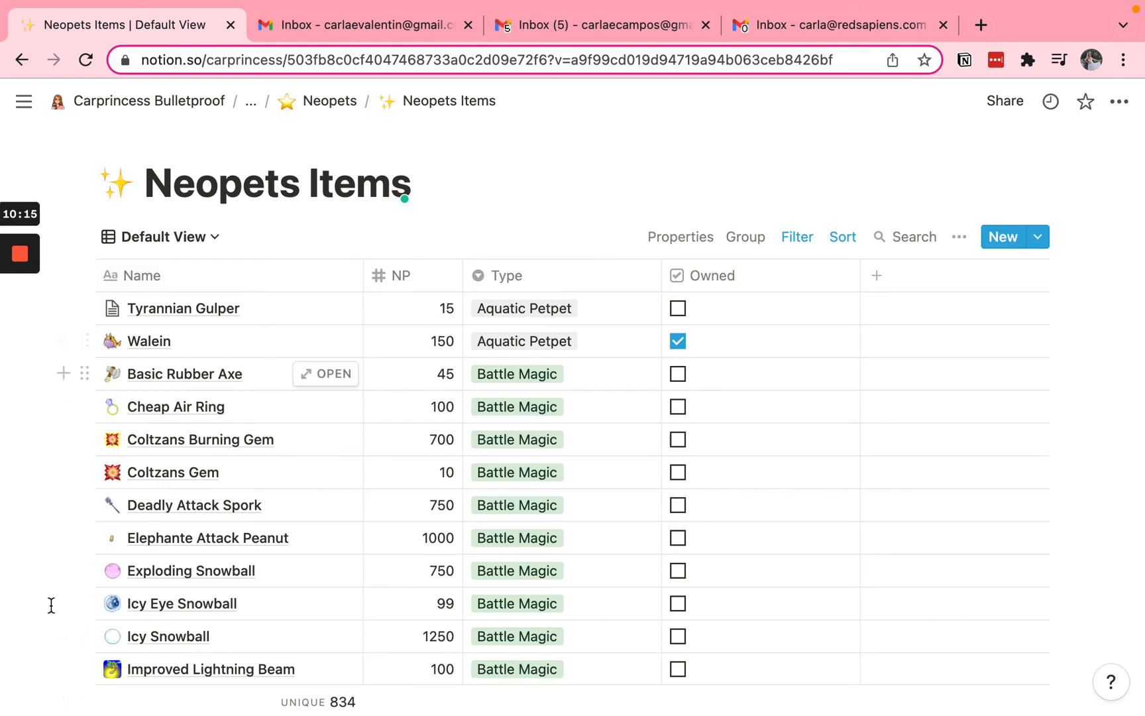
# Switch the Neopets Items database back to the Gallery view
pyautogui.click(159, 235)
pyautogui.click(122, 335)
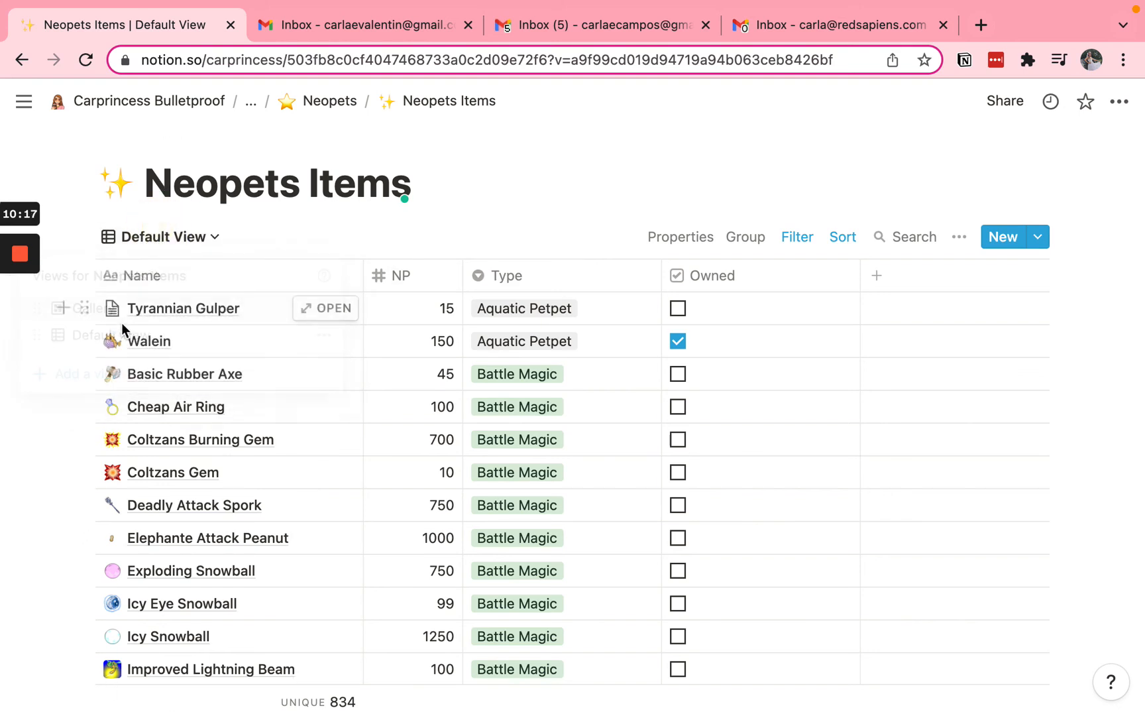
pyautogui.click(146, 239)
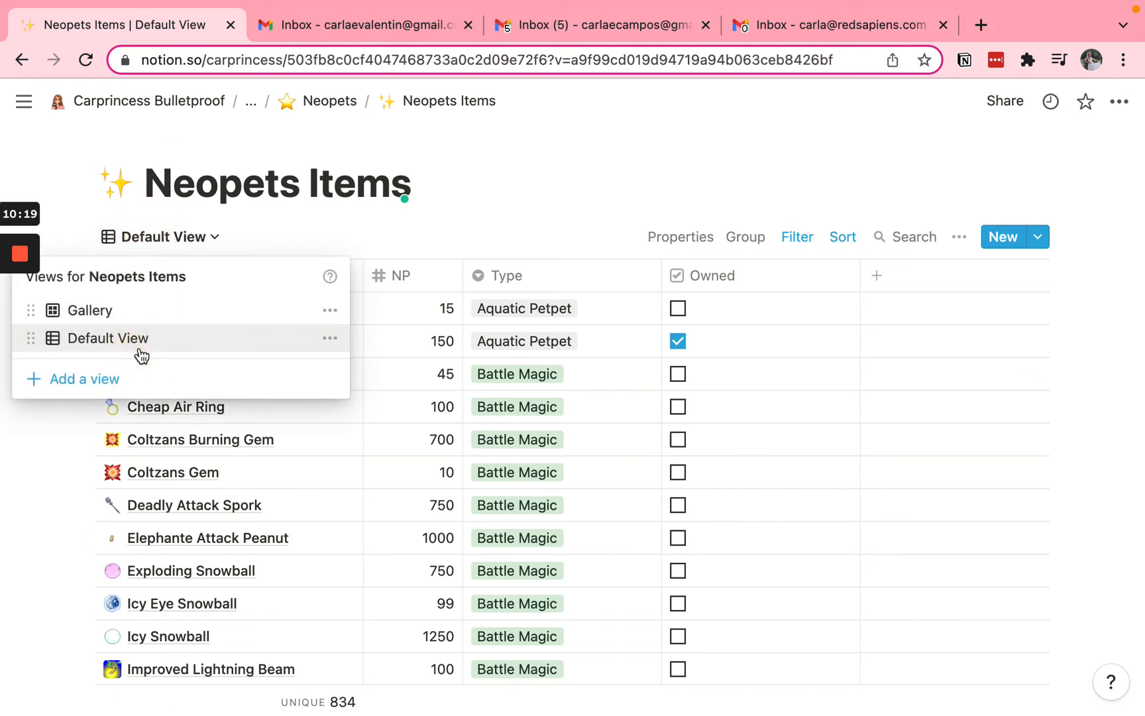
pyautogui.click(118, 308)
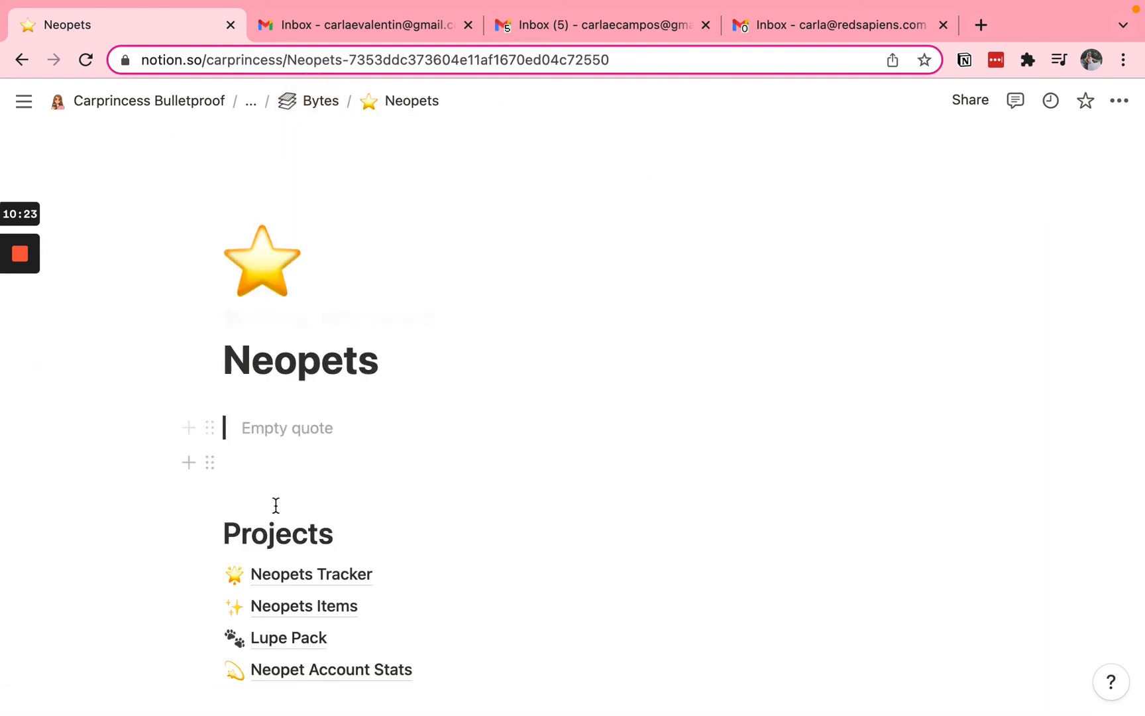
# Open the Neopets Tracker from the Neopets page's projects and examine all columns of the daily entry
pyautogui.scroll(-4, 276, 506)
pyautogui.click(334, 315)
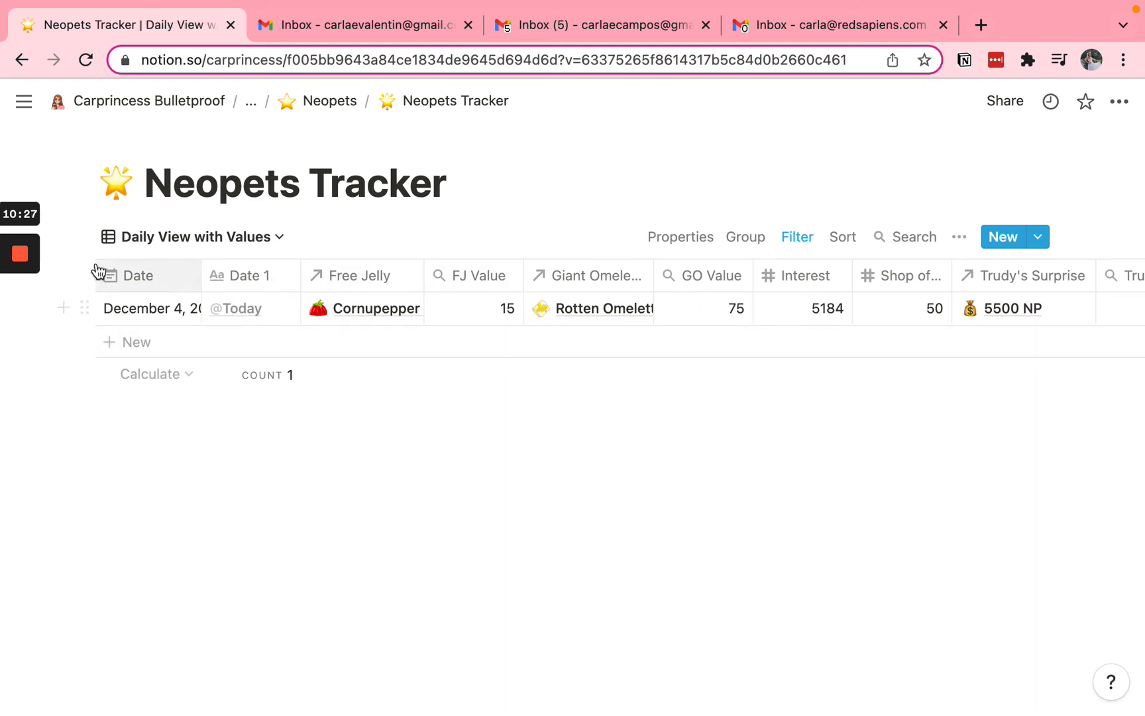
pyautogui.hscroll(3, 664, 301)
pyautogui.hscroll(-3, 665, 308)
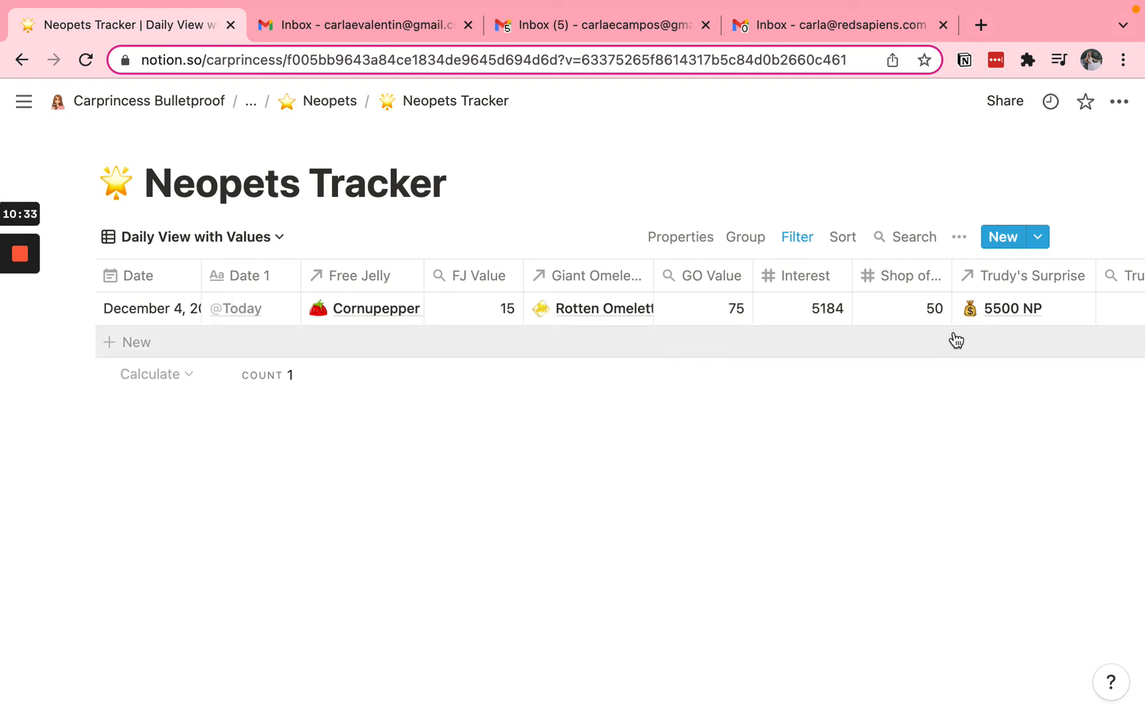
pyautogui.hscroll(3, 549, 304)
pyautogui.hscroll(6, 800, 317)
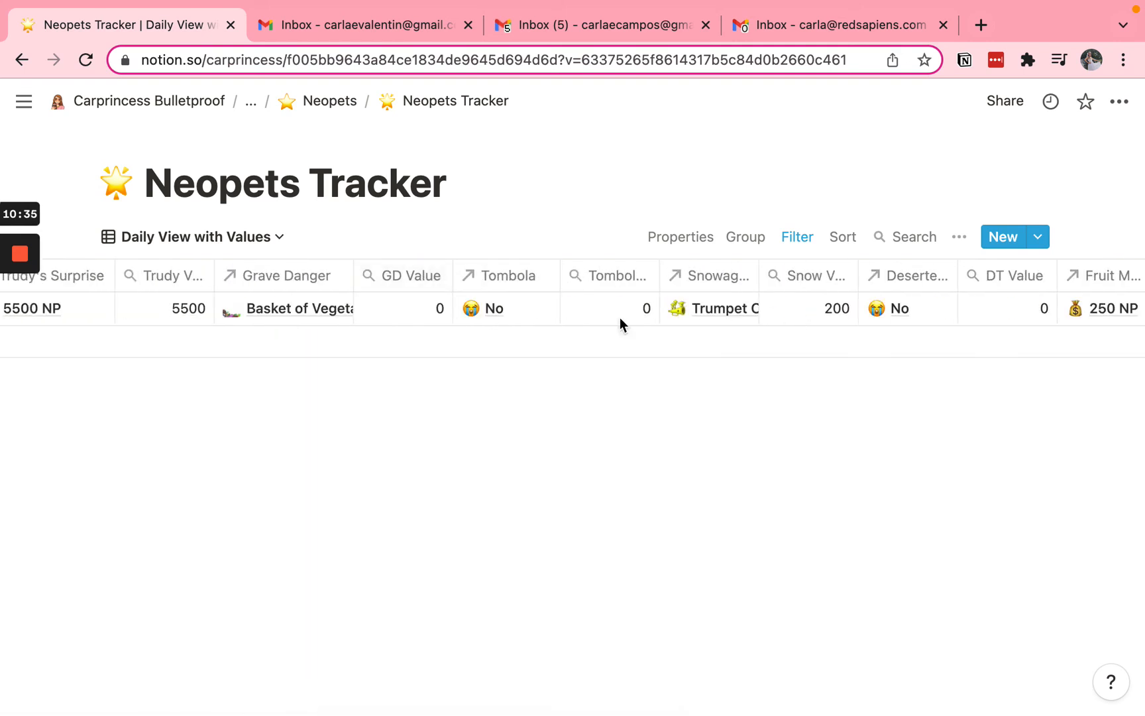
pyautogui.hscroll(10, 870, 315)
pyautogui.hscroll(-19, 871, 316)
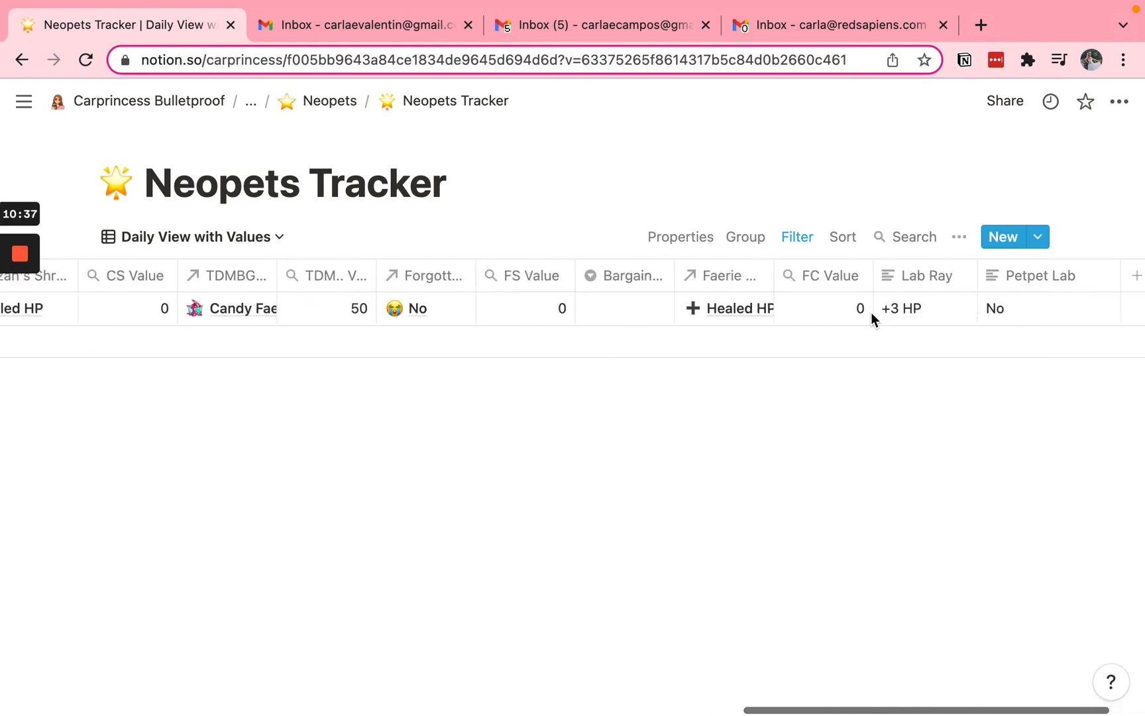
# Open the Rotten Omelette item linked in the tracker's Giant Omelette column and view its description
pyautogui.click(605, 309)
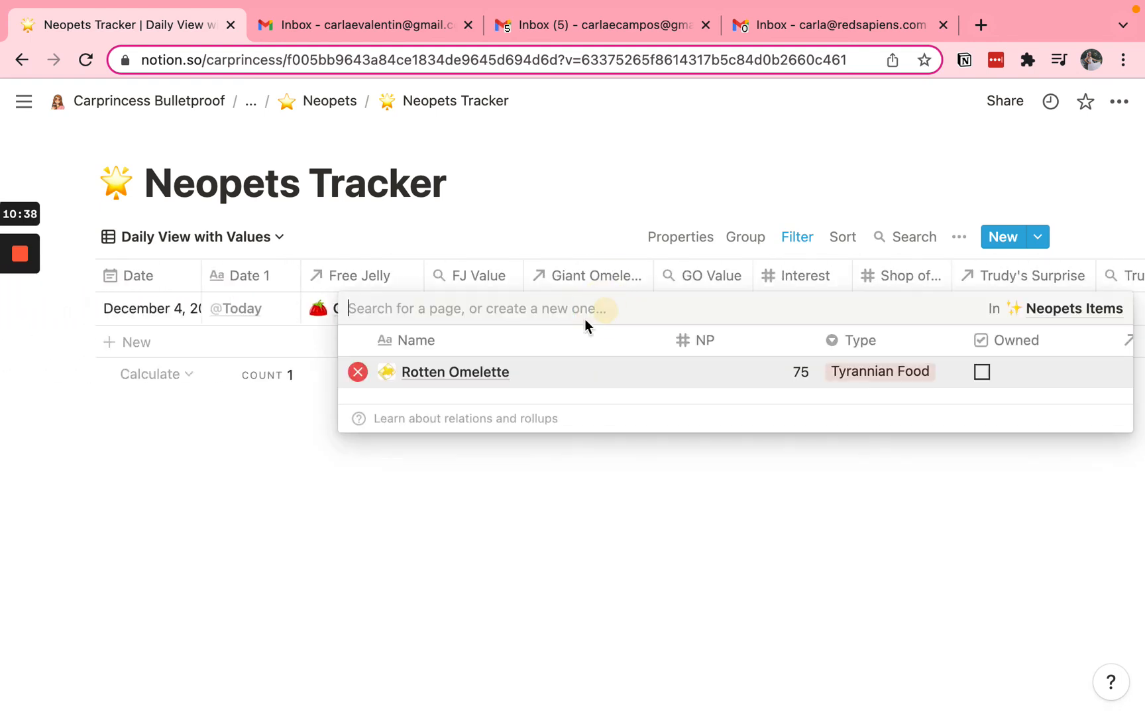
pyautogui.click(454, 372)
pyautogui.scroll(-15, 328, 346)
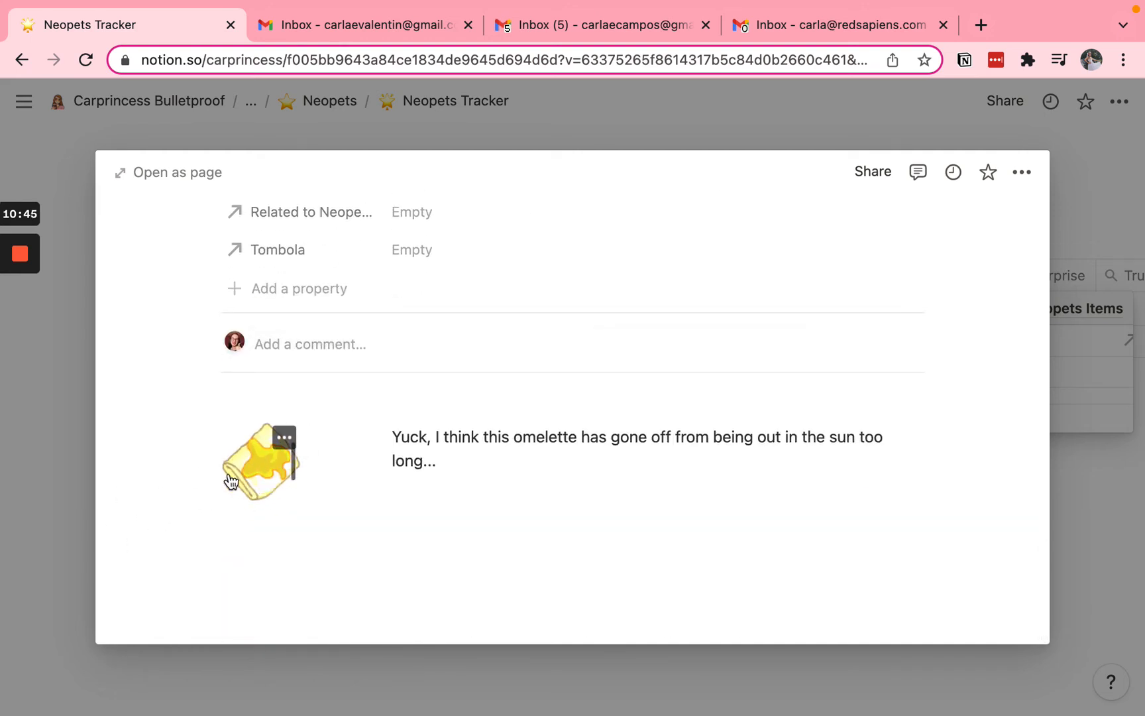
# Close the Rotten Omelette item and open the Neopets Items database from the Neopets page's projects
pyautogui.click(85, 460)
pyautogui.click(316, 103)
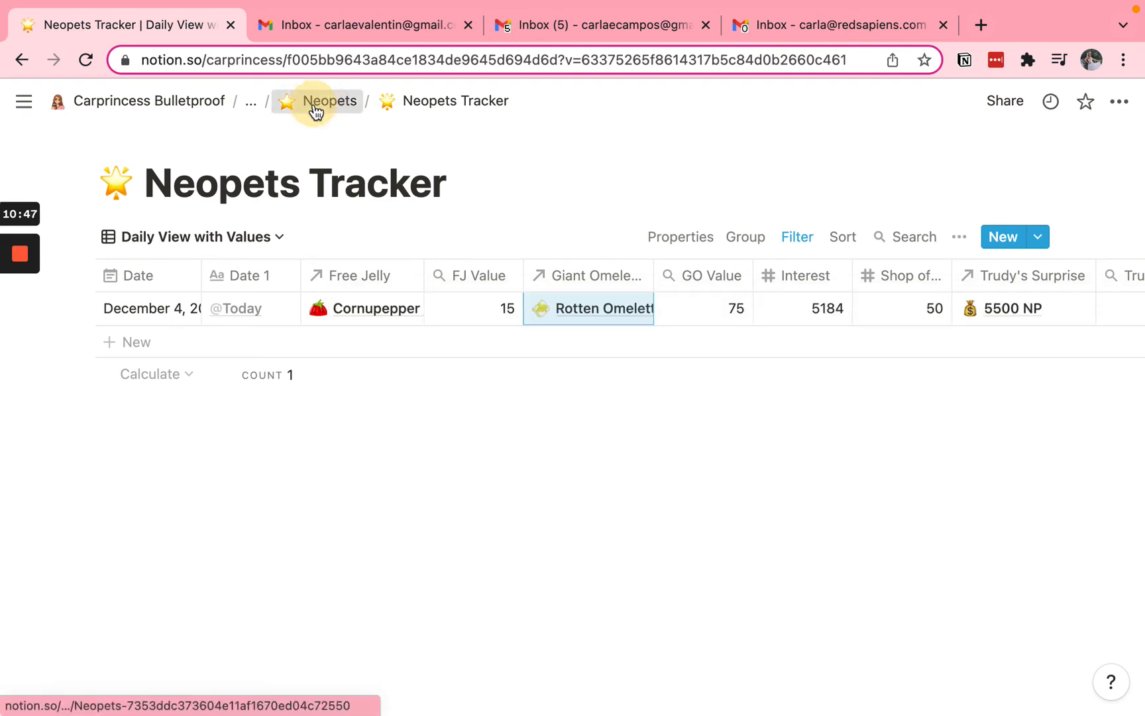
pyautogui.click(316, 103)
pyautogui.scroll(-1, 307, 608)
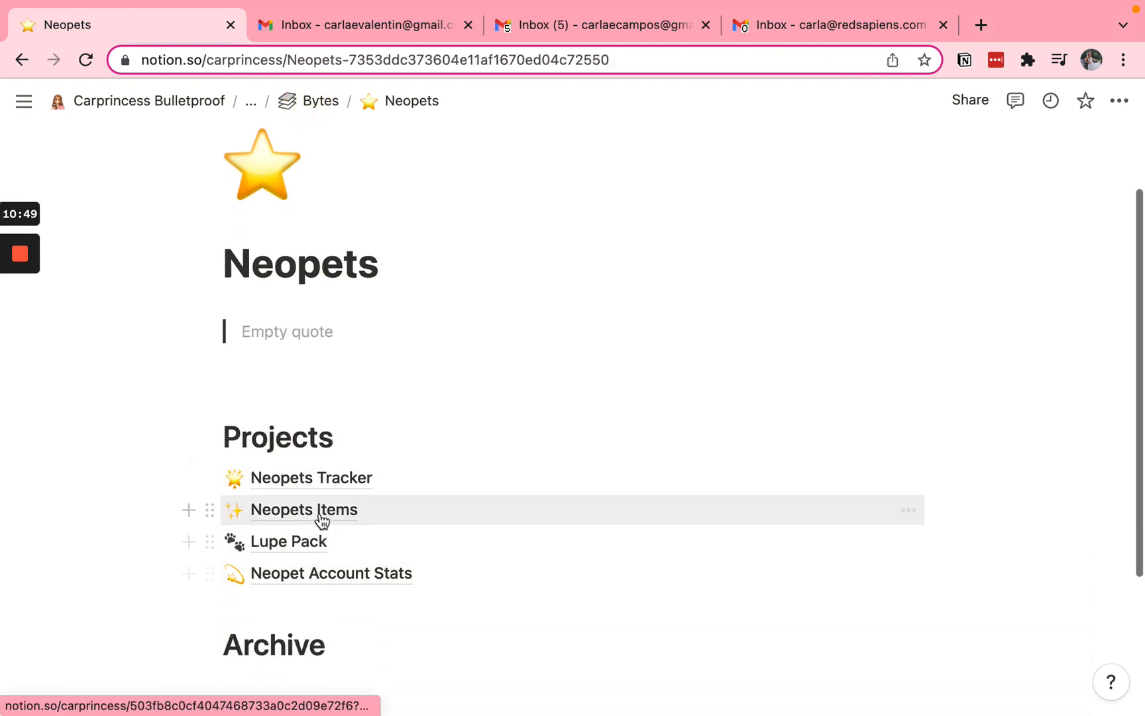
pyautogui.click(319, 509)
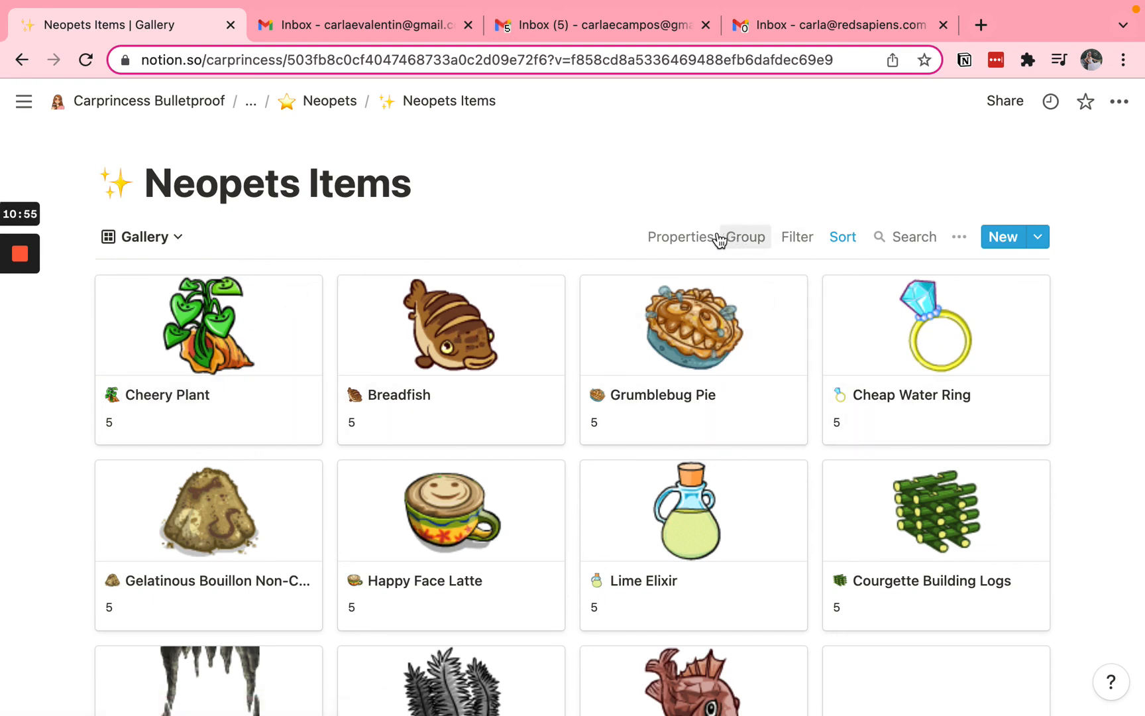
# Check the Gallery view's property settings and its available card size options, leaving them as they are
pyautogui.click(685, 237)
pyautogui.click(880, 342)
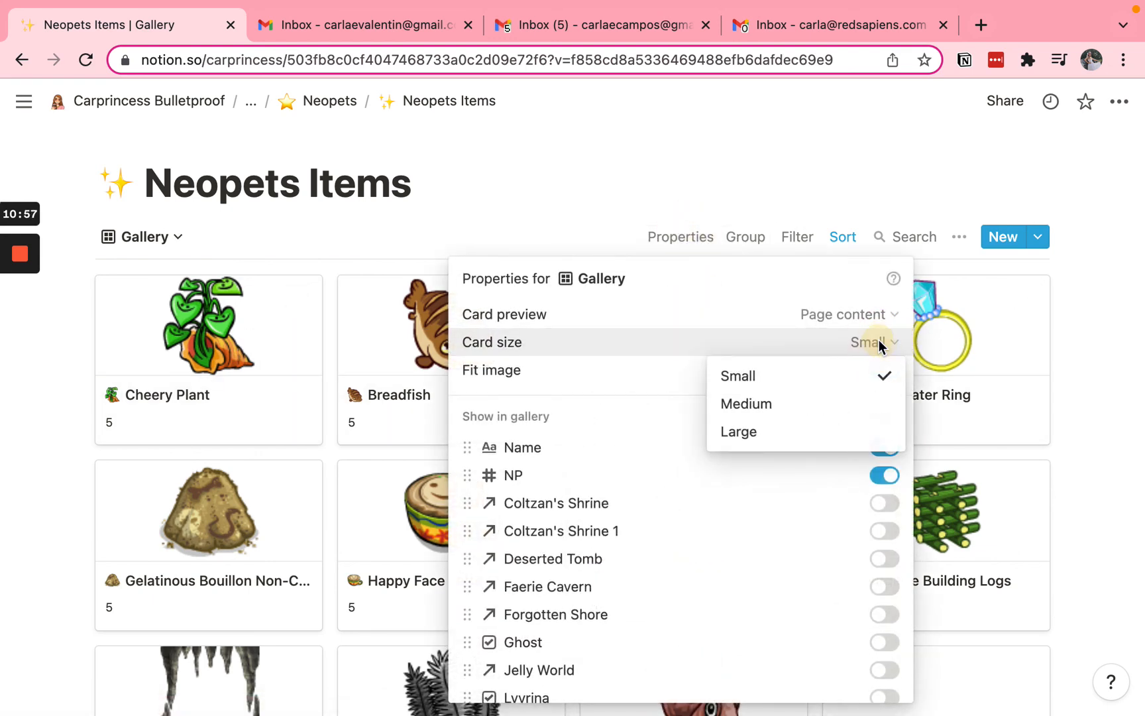
pyautogui.click(715, 217)
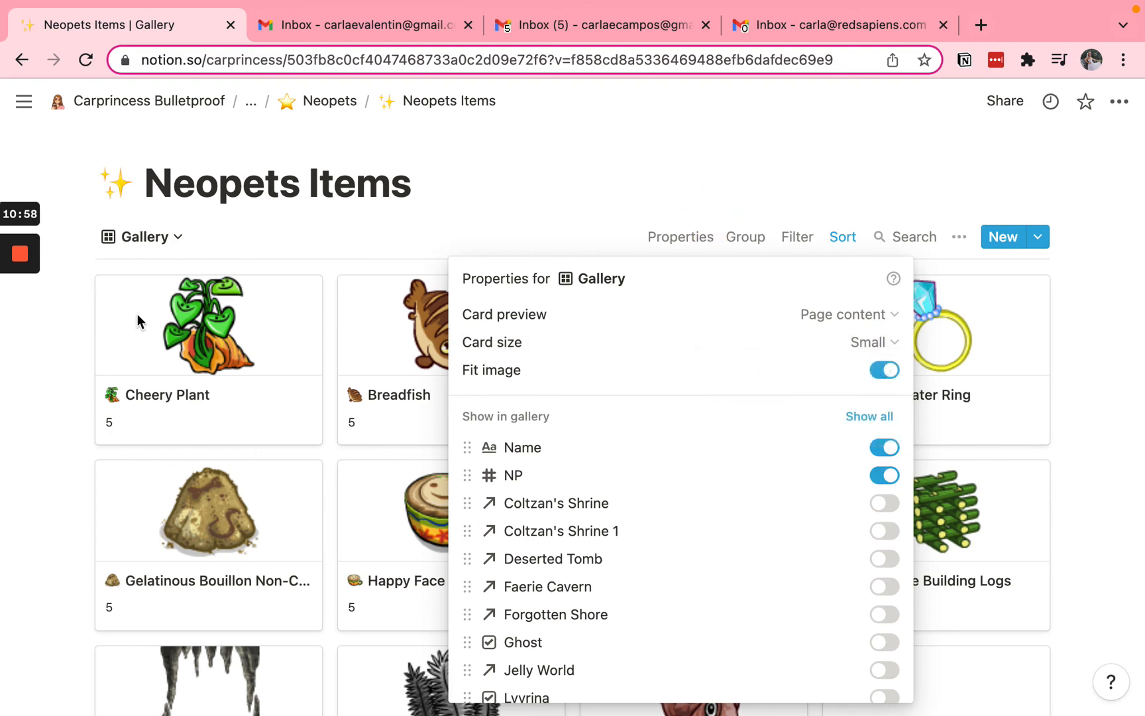
pyautogui.click(466, 169)
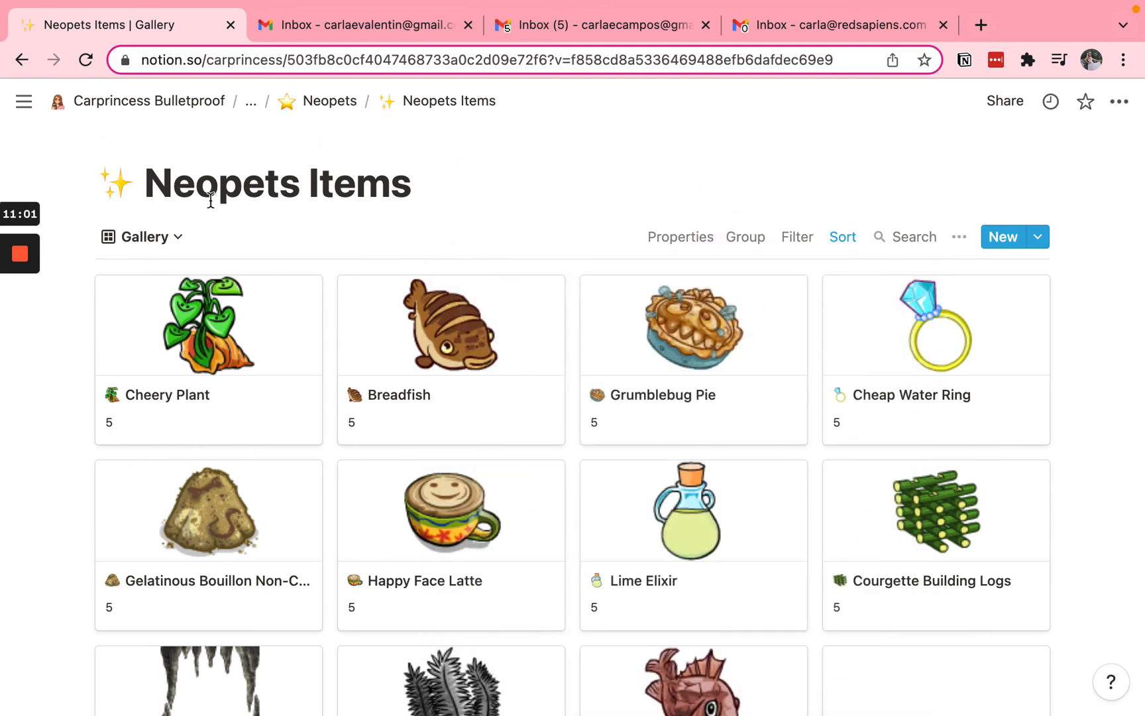